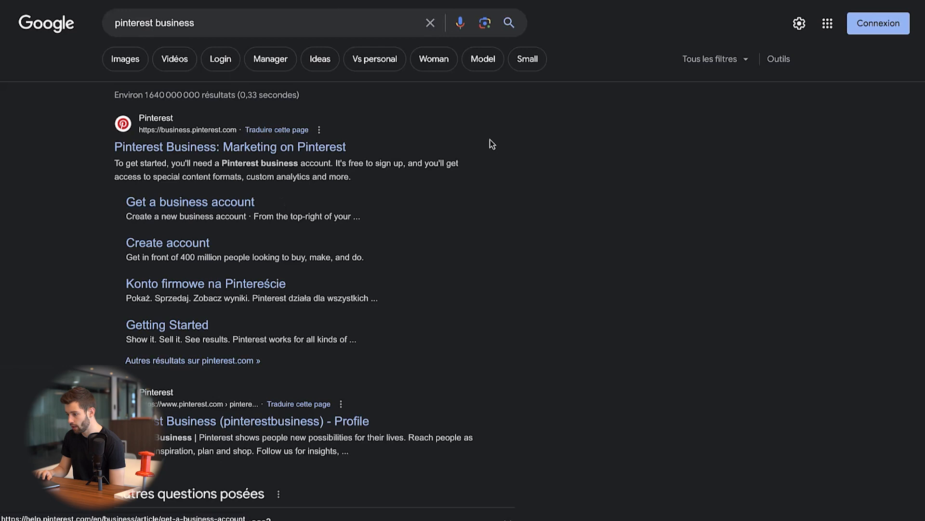
- Open the search result on getting a business account, and open the settings of the Décoration Provence account
left_click(267, 205)
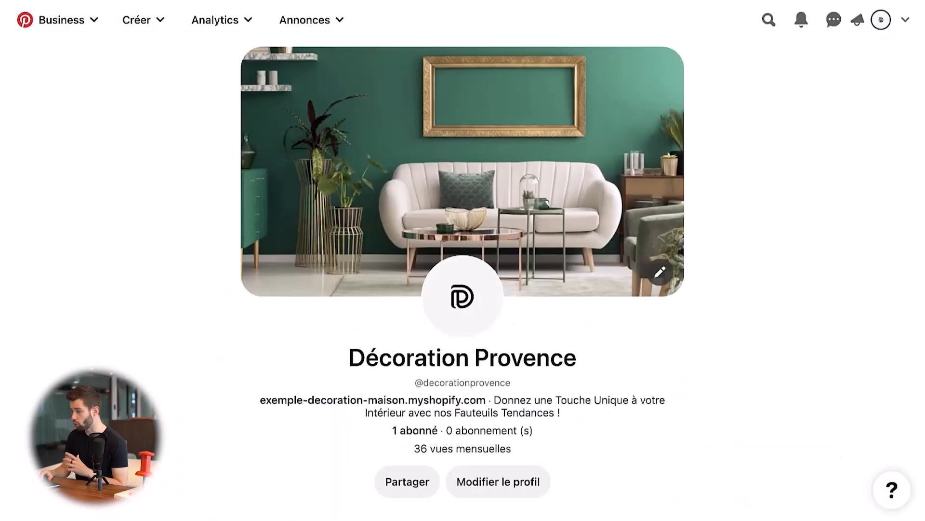
left_click(906, 22)
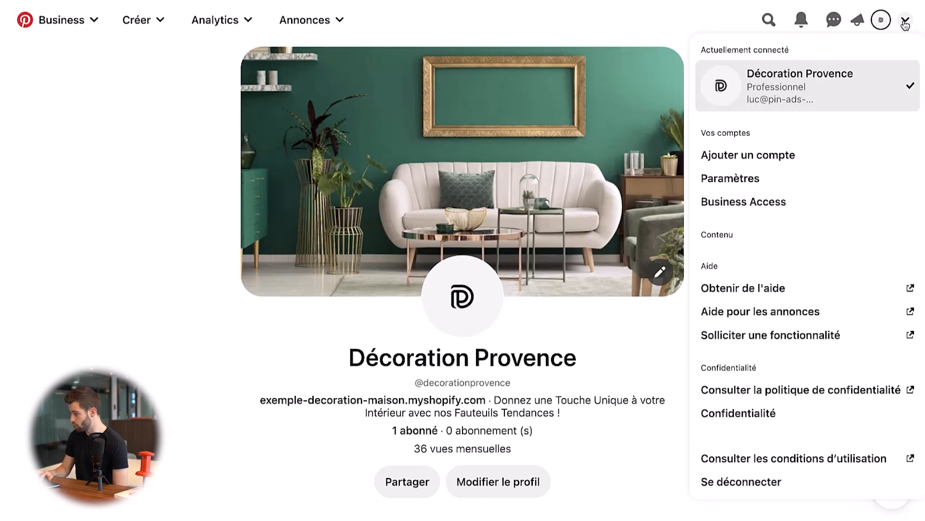
left_click(760, 178)
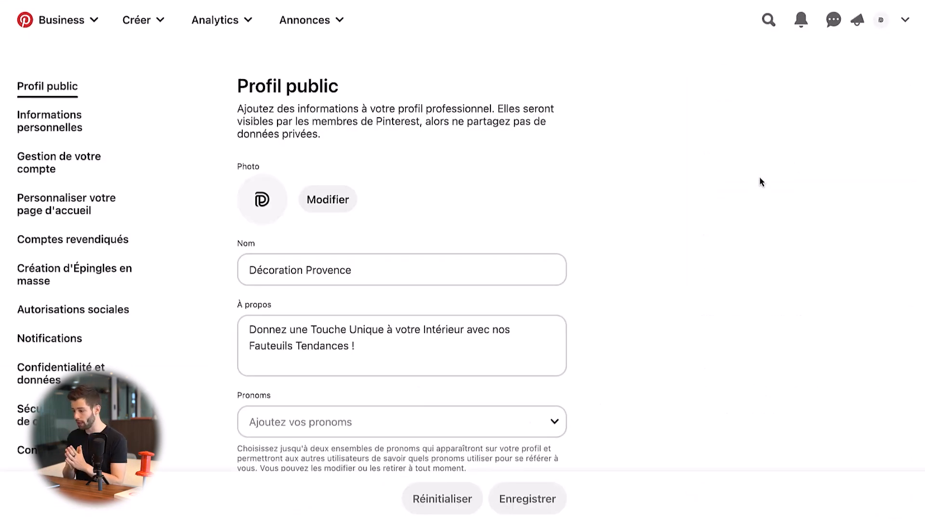
- Review the name, description, website and contact fields of the public profile settings without changing them
left_click(266, 269)
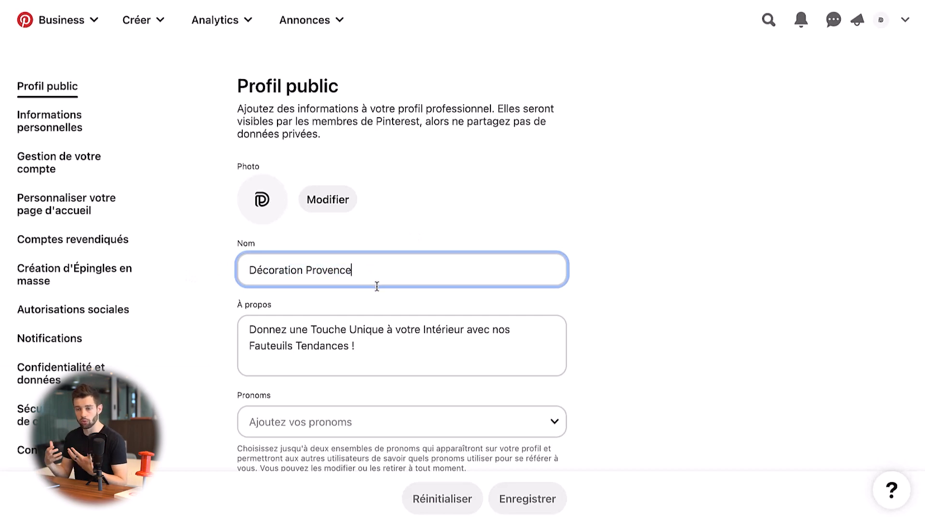
left_click(363, 348)
left_click(673, 278)
scroll(673, 289, "down", 7)
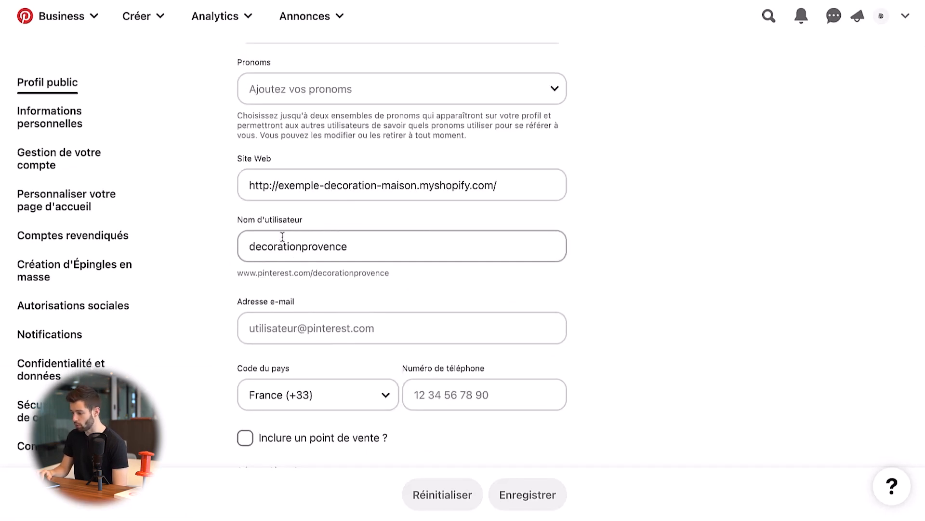
- View the account's profile page in a separate tab, and return to the public profile settings
right_click(875, 30)
left_click(868, 33)
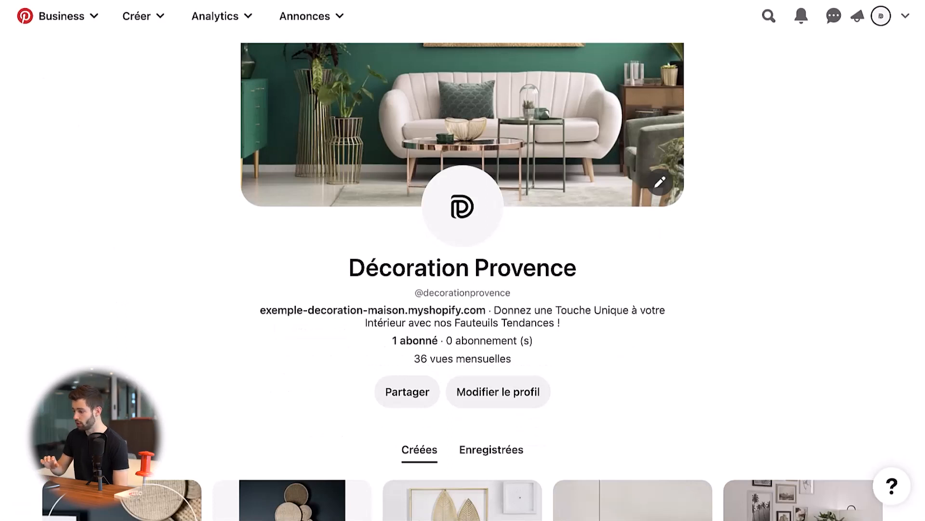
key("ctrl+shift+Tab")
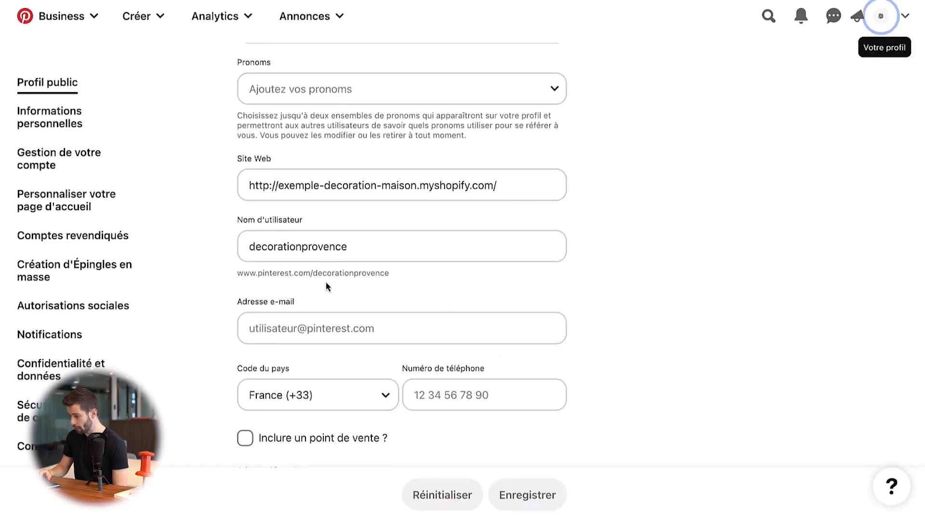
- Highlight the username in the public profile settings, and review the remaining contact and address fields
left_click(240, 251)
left_click_drag(240, 252, 372, 255)
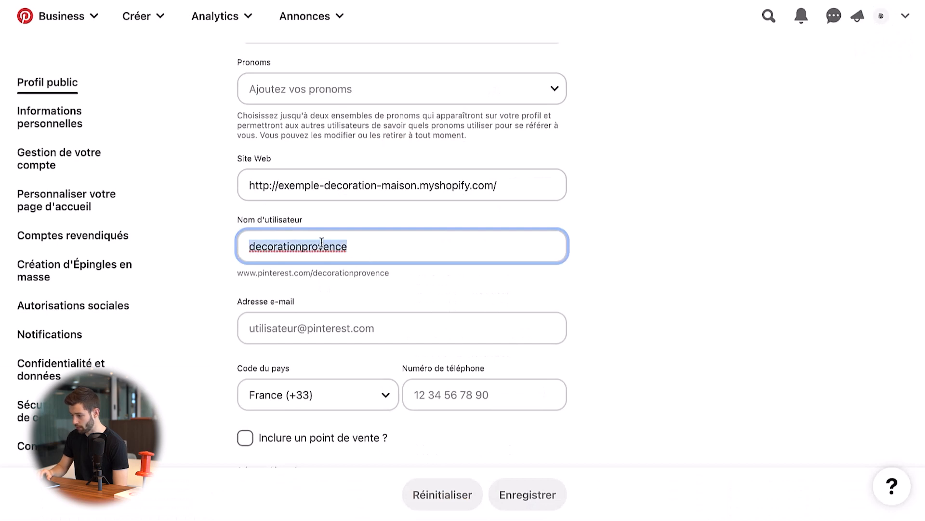
left_click(641, 194)
scroll(673, 203, "down", 10)
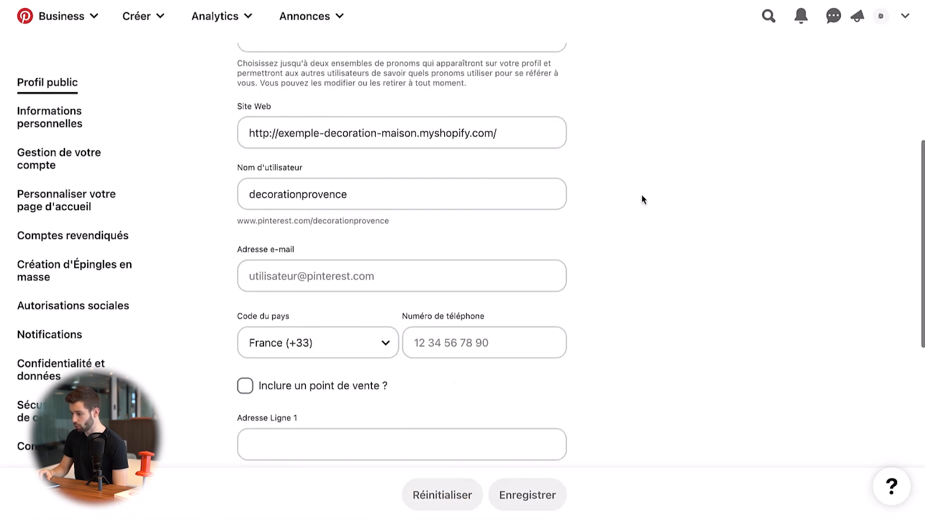
scroll(531, 216, "up", 5)
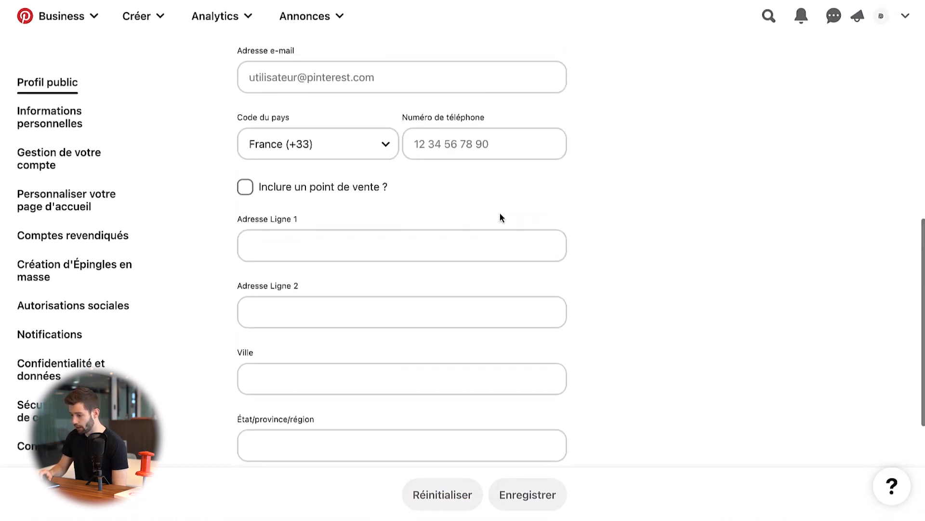
- Review the personal information settings and the account management settings, including the account conversion and deletion options
left_click(124, 131)
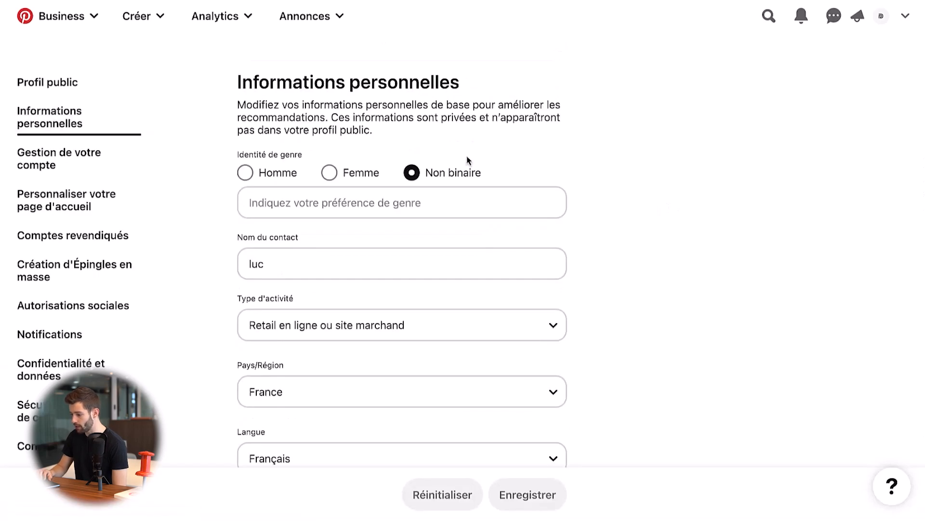
scroll(482, 164, "down", 3)
left_click(97, 152)
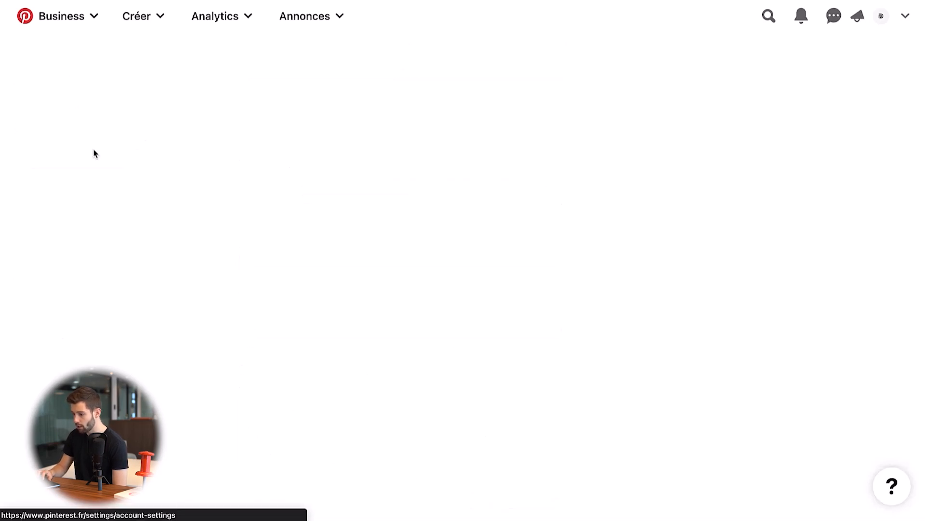
scroll(501, 248, "down", 2)
scroll(357, 321, "down", 1)
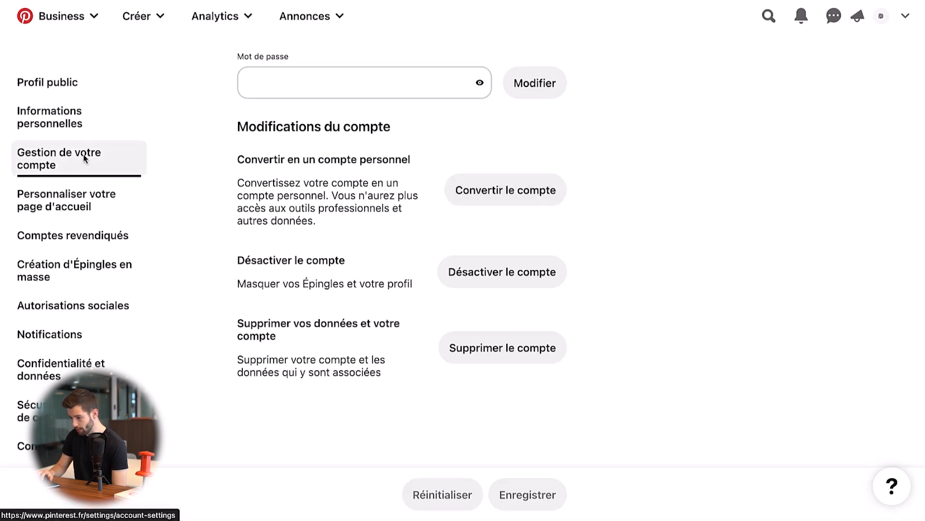
- View the home feed personalisation settings and the claimed accounts settings
left_click(79, 205)
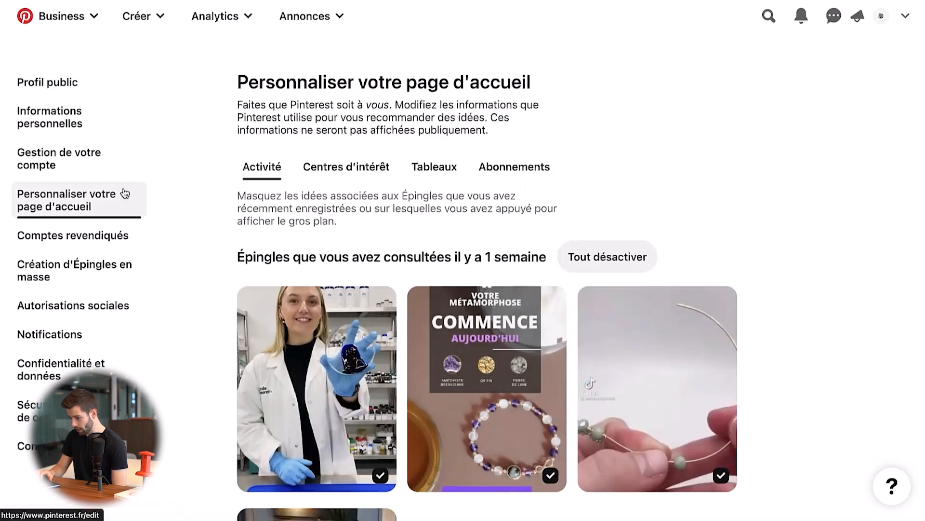
left_click(72, 235)
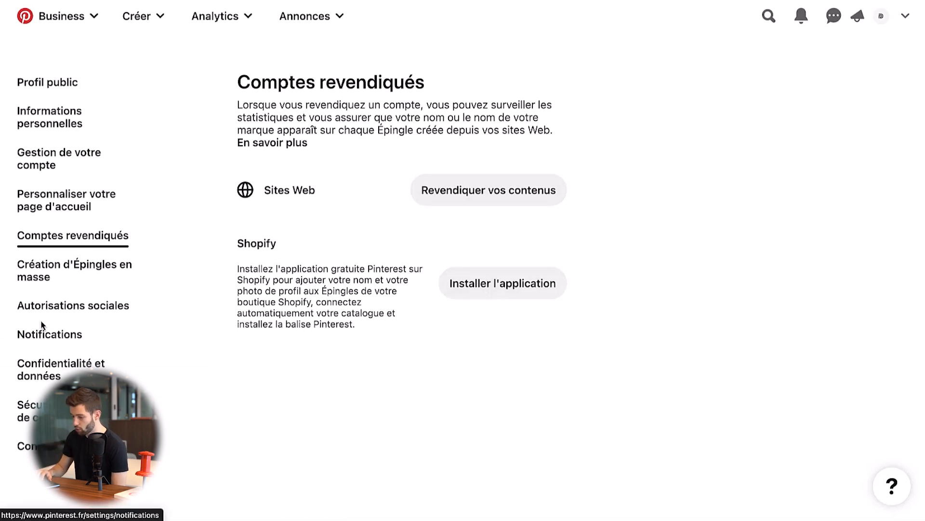
- Review the notification settings, including the e-mail notification categories
left_click(48, 334)
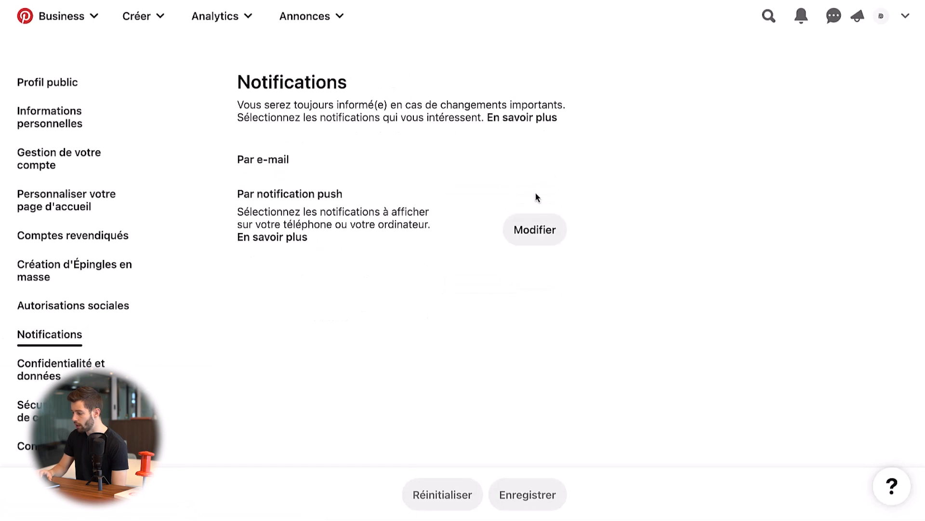
scroll(378, 204, "down", 4)
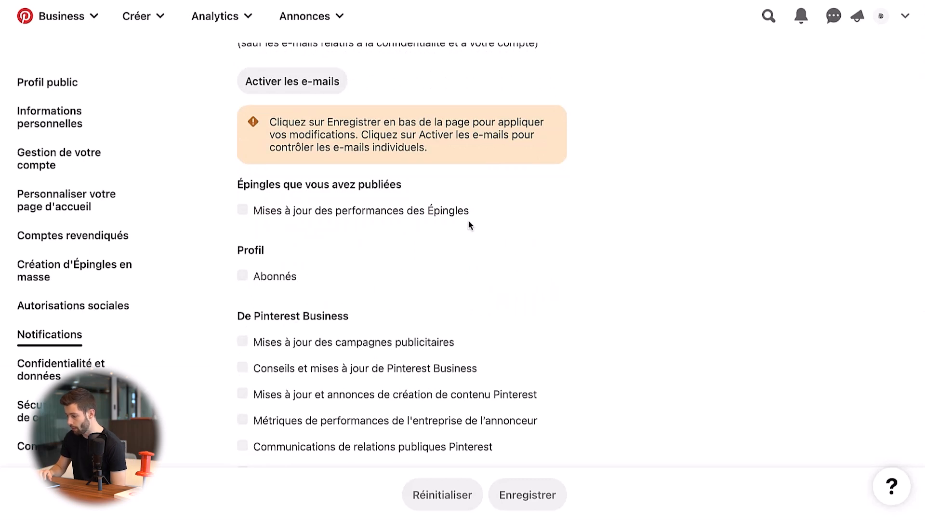
scroll(470, 224, "down", 4)
scroll(470, 224, "up", 8)
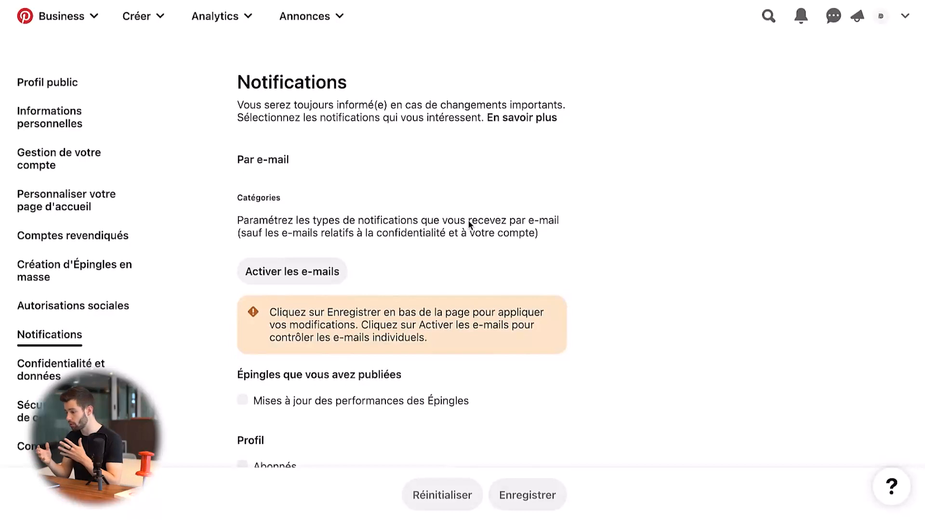
scroll(50, 346, "down", 2)
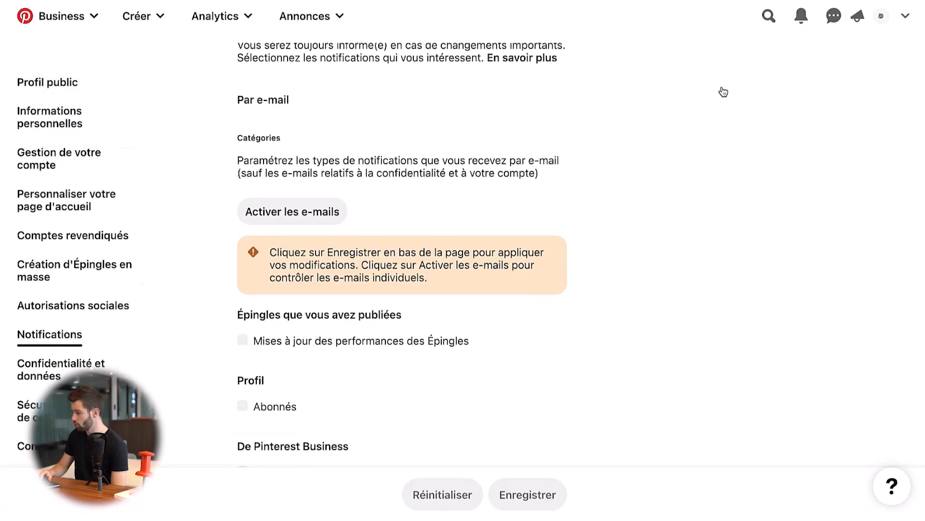
- Leave the settings for the profile page, and browse the recommended pins in the "Pour vous" home feed
left_click(881, 14)
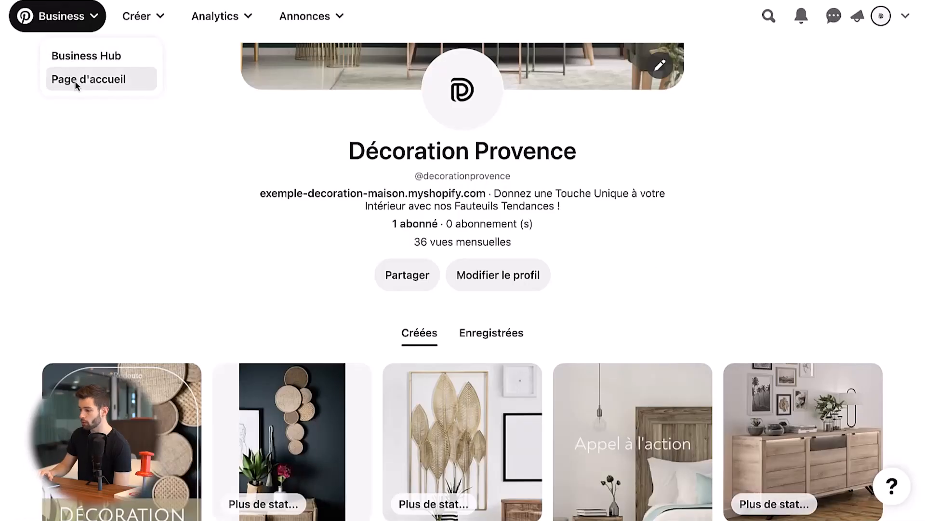
left_click(75, 80)
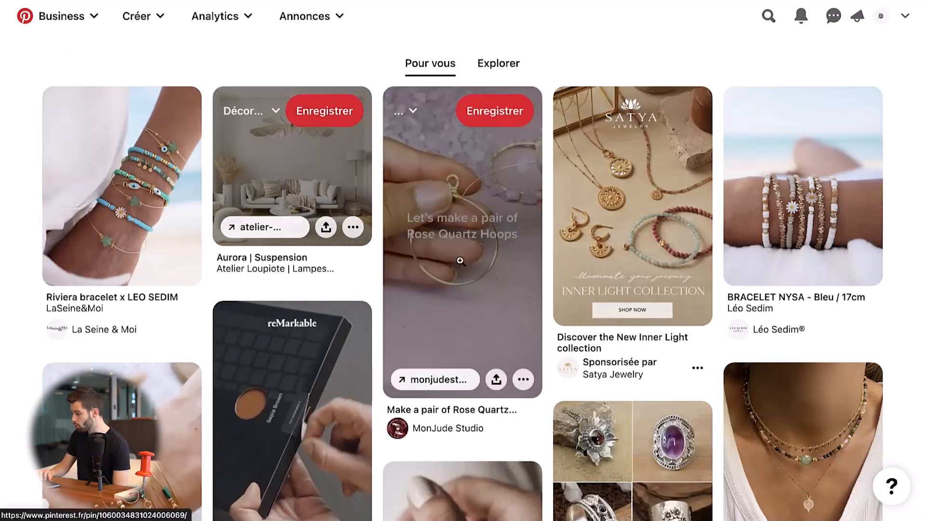
scroll(461, 260, "down", 8)
scroll(460, 260, "down", 8)
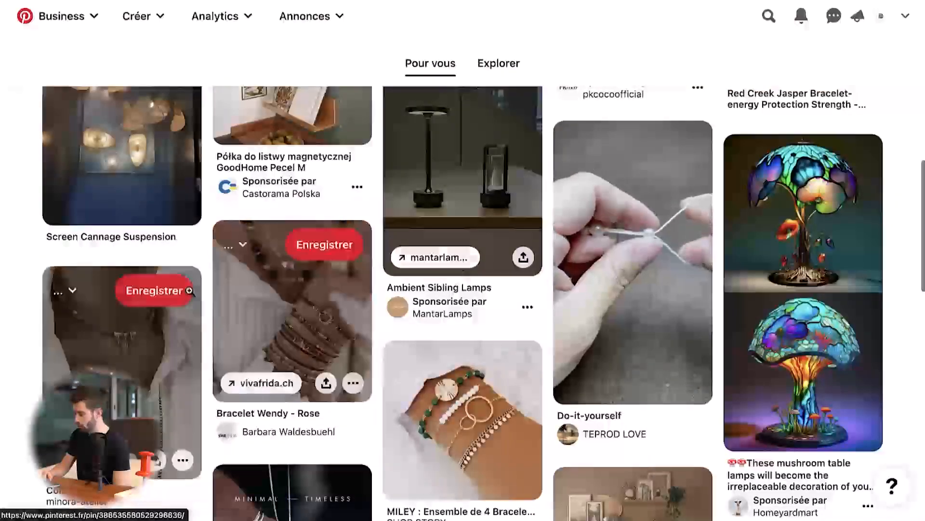
scroll(462, 337, "down", 3)
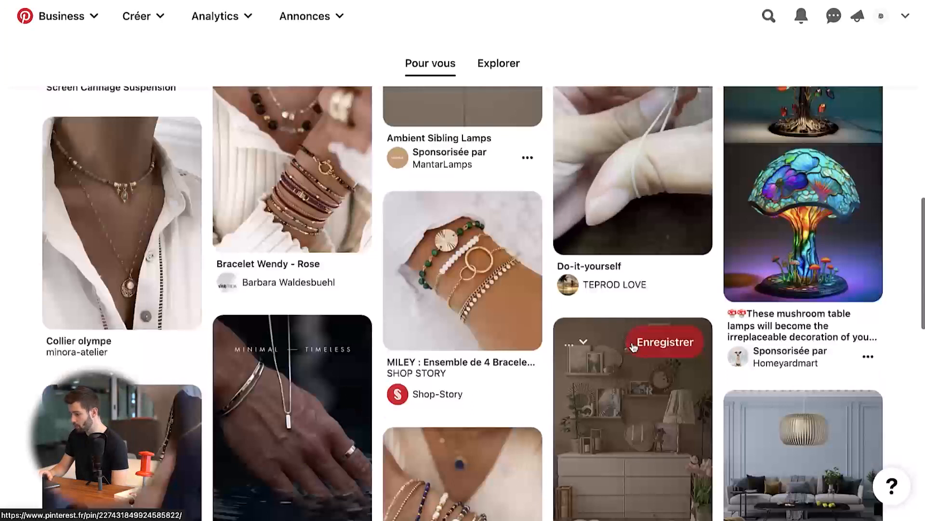
scroll(462, 337, "up", 20)
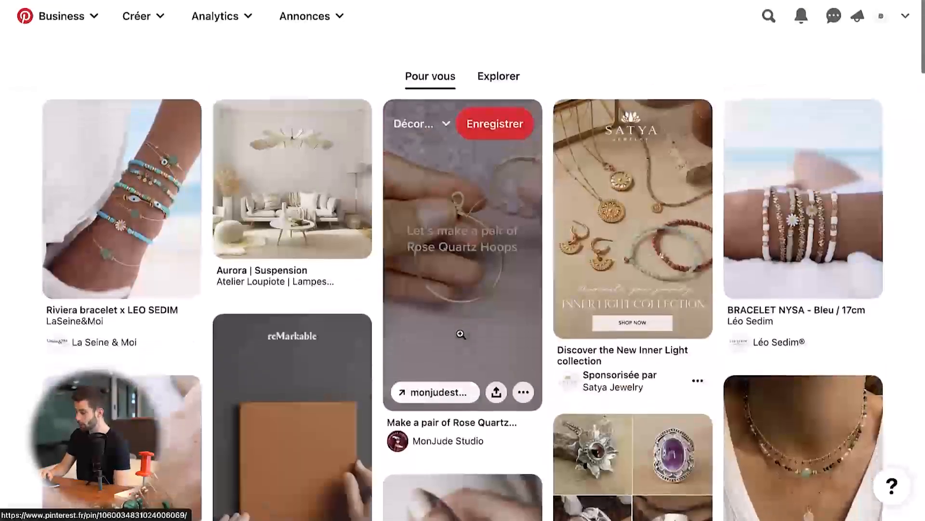
- Open the Décoration Provence profile page and review its cover, description and created pins
left_click(882, 15)
scroll(322, 142, "down", 6)
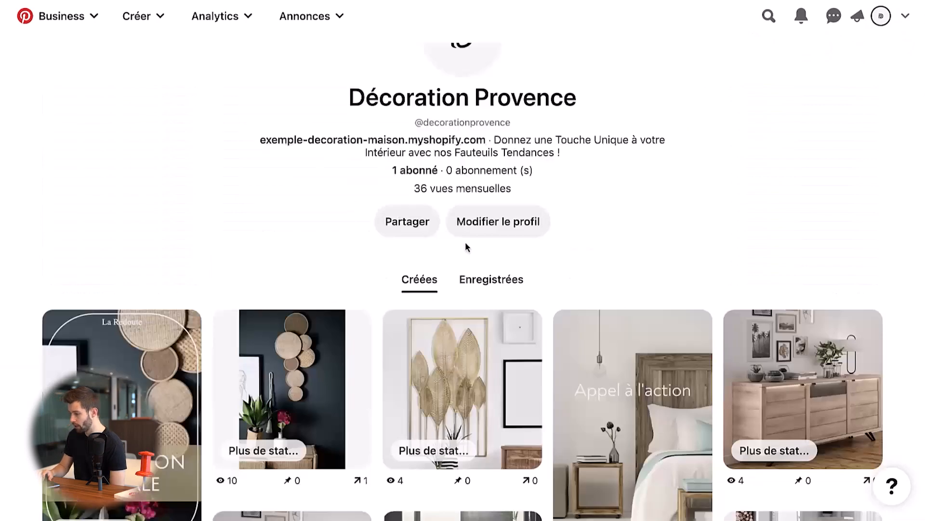
scroll(464, 242, "up", 6)
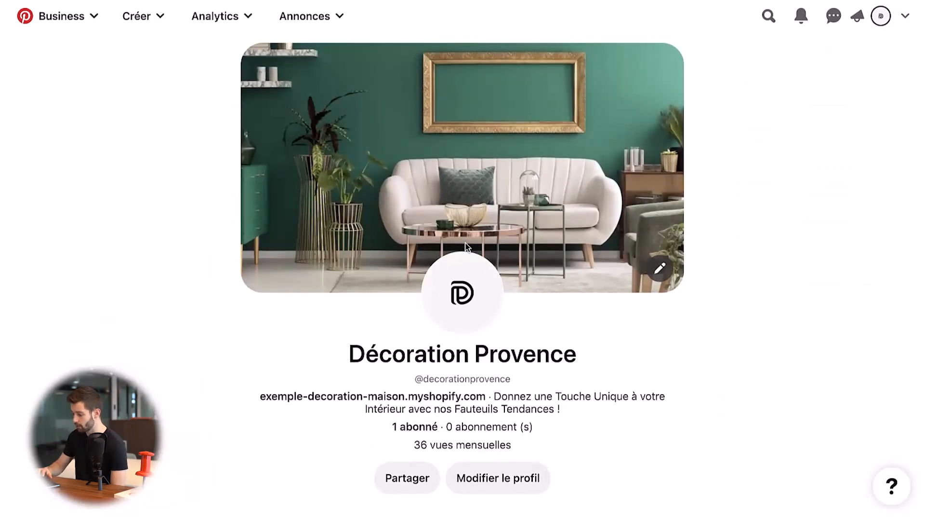
scroll(482, 327, "down", 3)
scroll(479, 332, "up", 3)
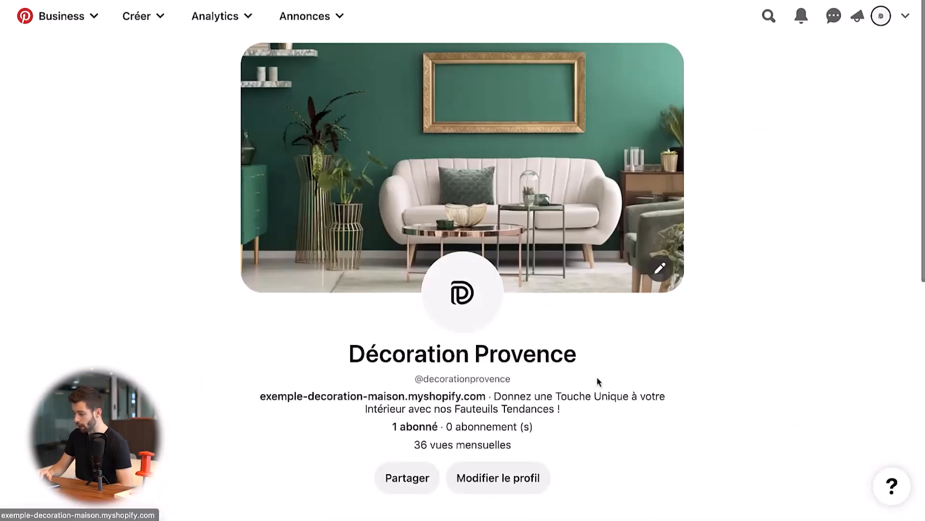
- View the profile's saved boards, look into the Meubles board, and return to the profile
scroll(599, 382, "down", 8)
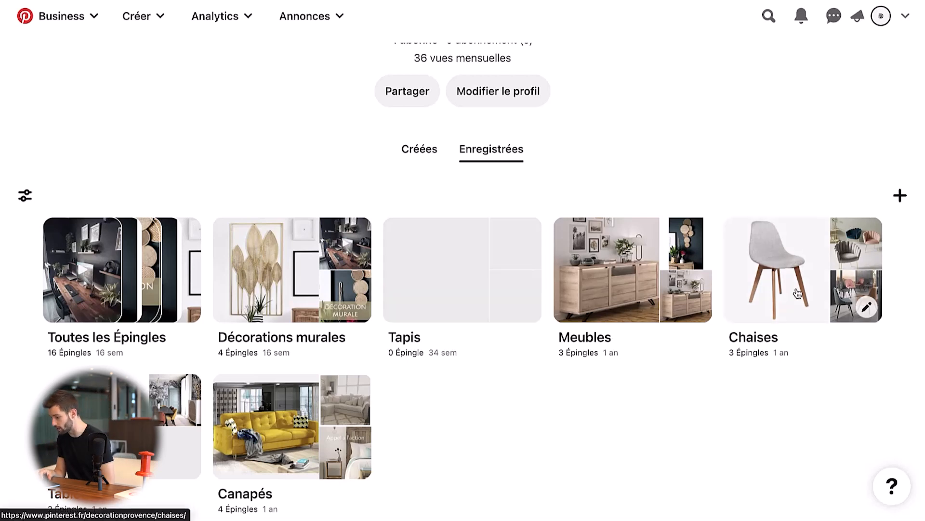
left_click(599, 273)
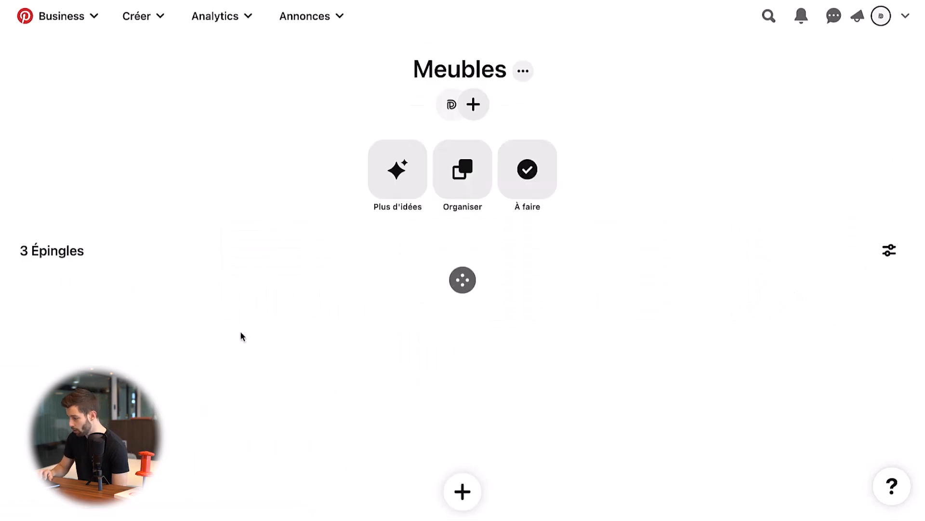
key("super+Left")
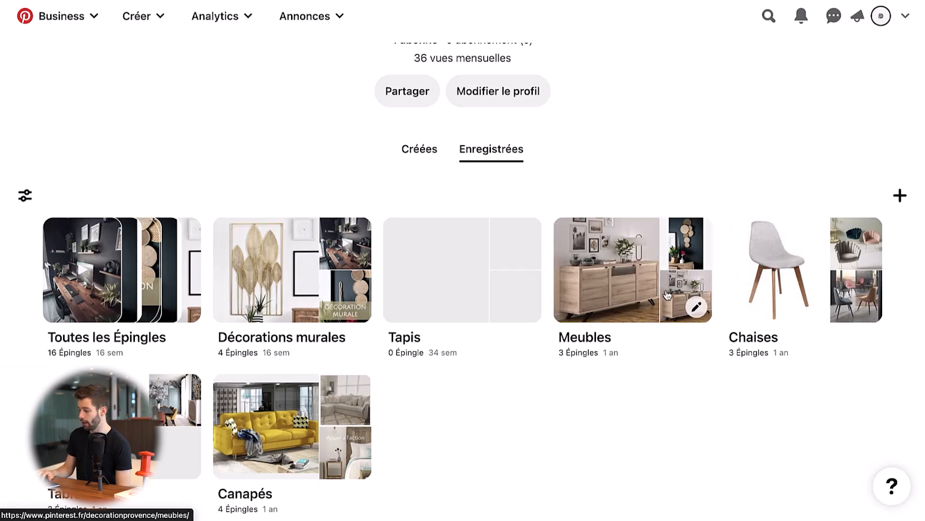
scroll(278, 271, "up", 7)
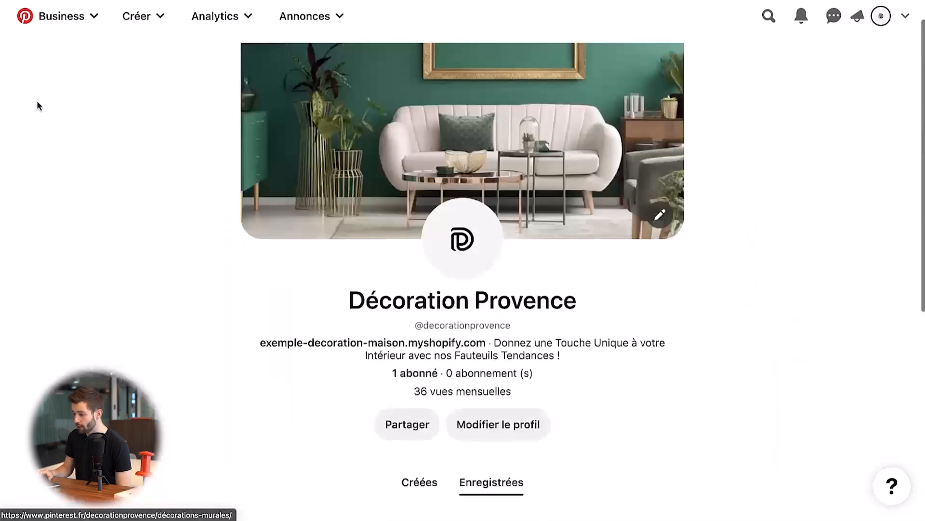
- Open the home feed again to view its recommended pins
left_click(61, 24)
left_click(82, 79)
mouse_move(323, 124)
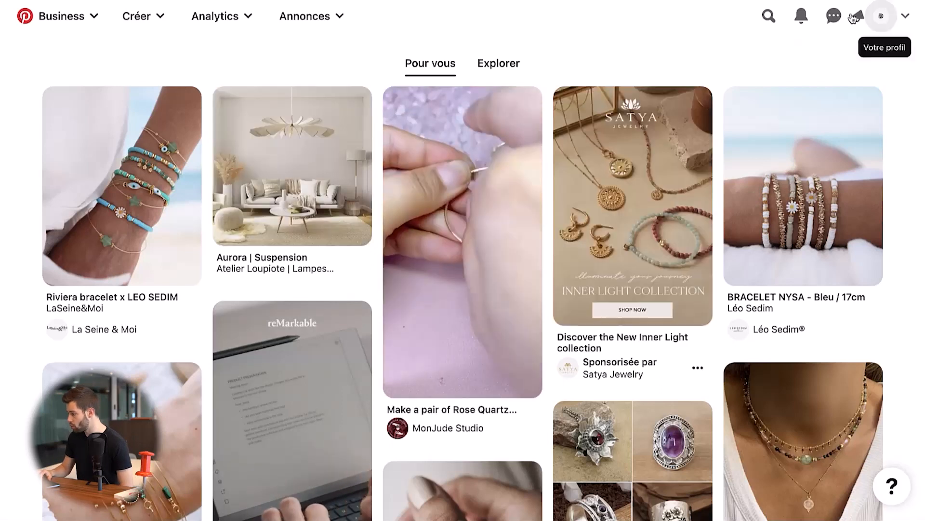
- Go back to the profile's saved boards and open the Meubles board to view its pins
left_click(881, 16)
scroll(493, 195, "down", 1)
scroll(493, 196, "down", 5)
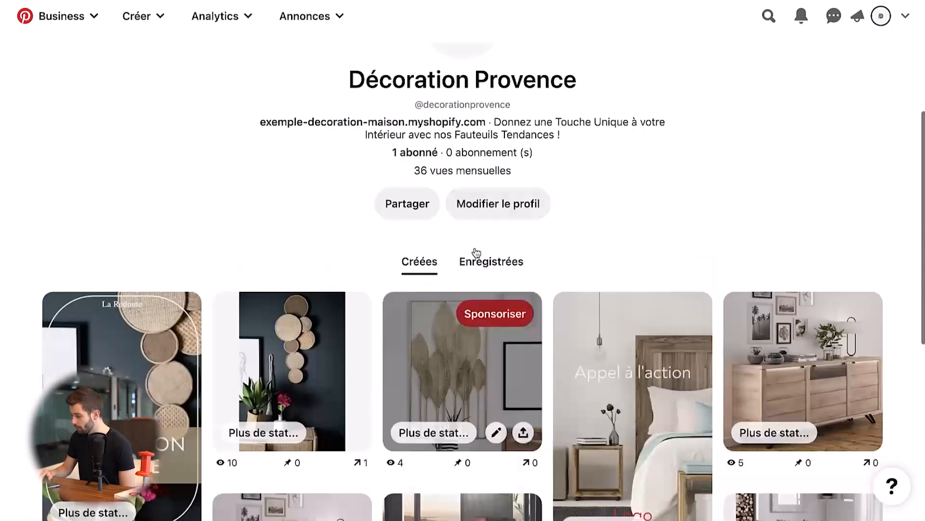
left_click(504, 269)
scroll(504, 270, "down", 5)
scroll(504, 272, "down", 3)
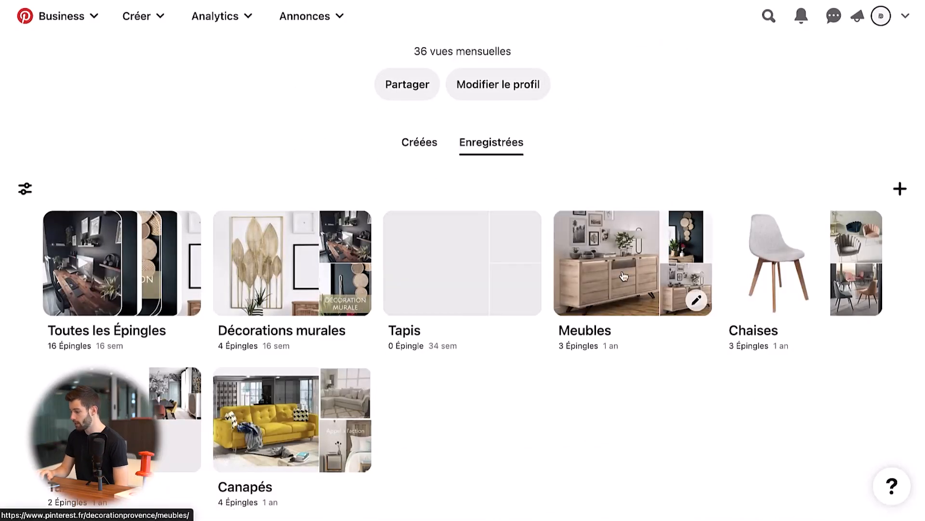
left_click(593, 262)
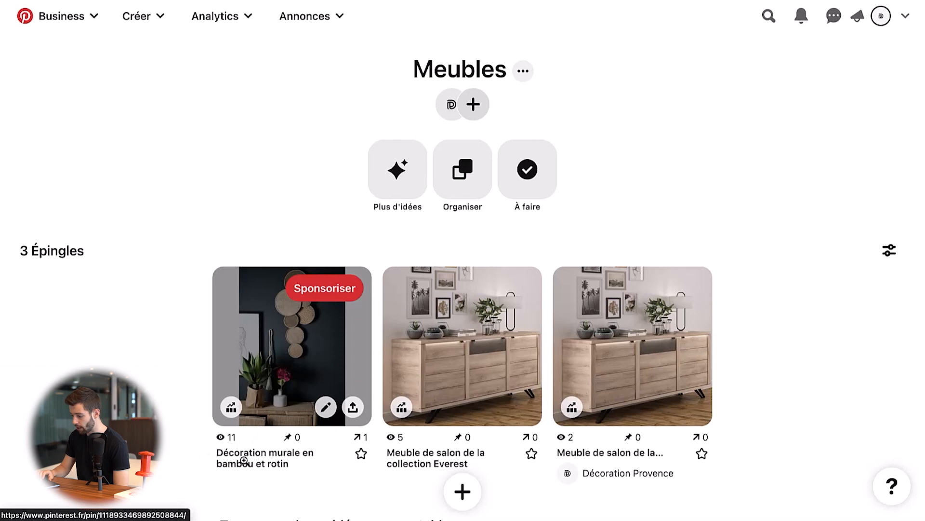
- Open the Meubles board's edit settings, review its cover, name, description, collaborators and privacy options, and close them without changes
left_click(522, 71)
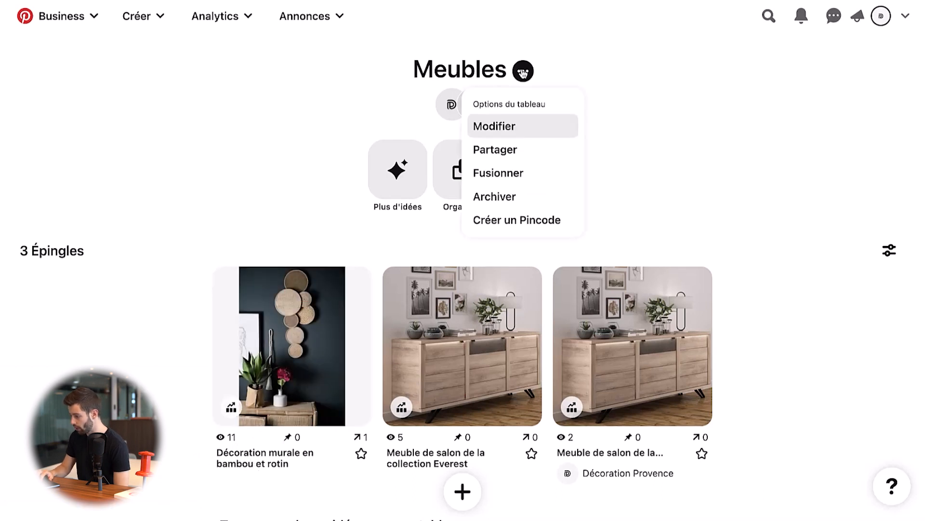
left_click(514, 122)
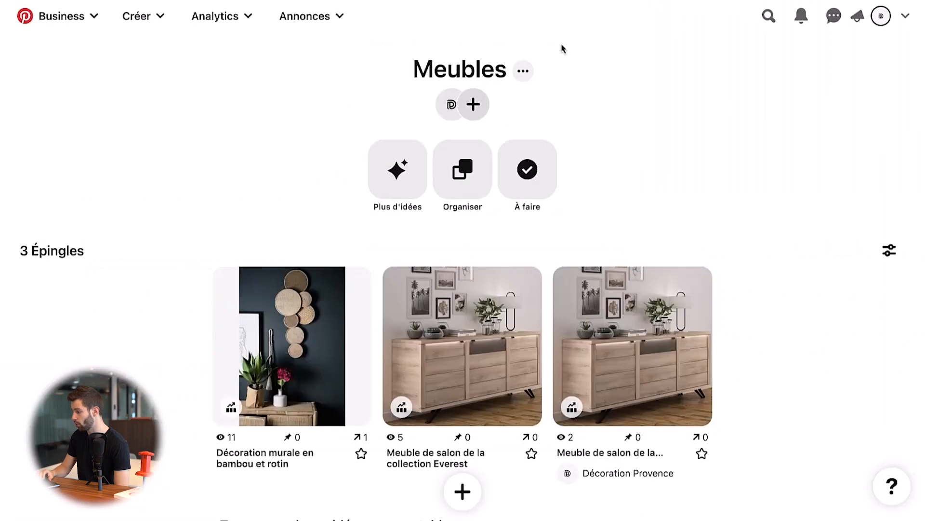
left_click(523, 70)
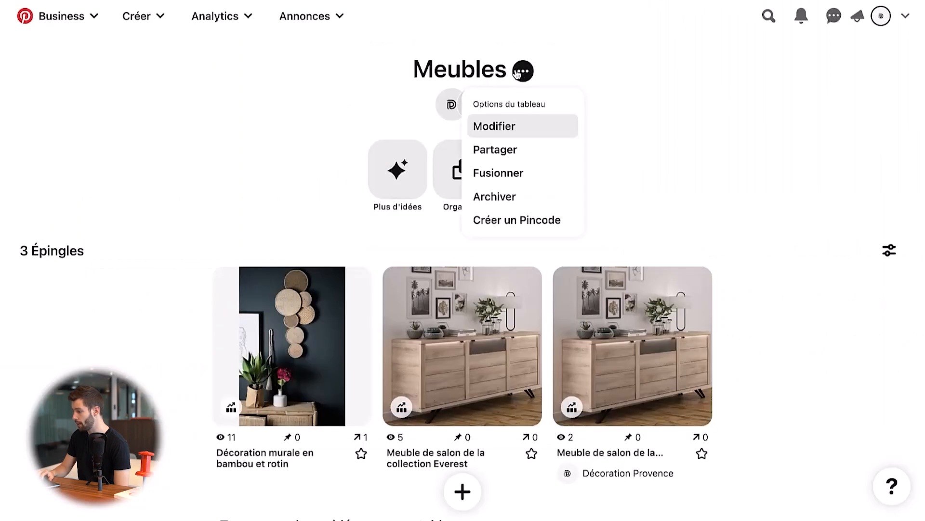
left_click(504, 122)
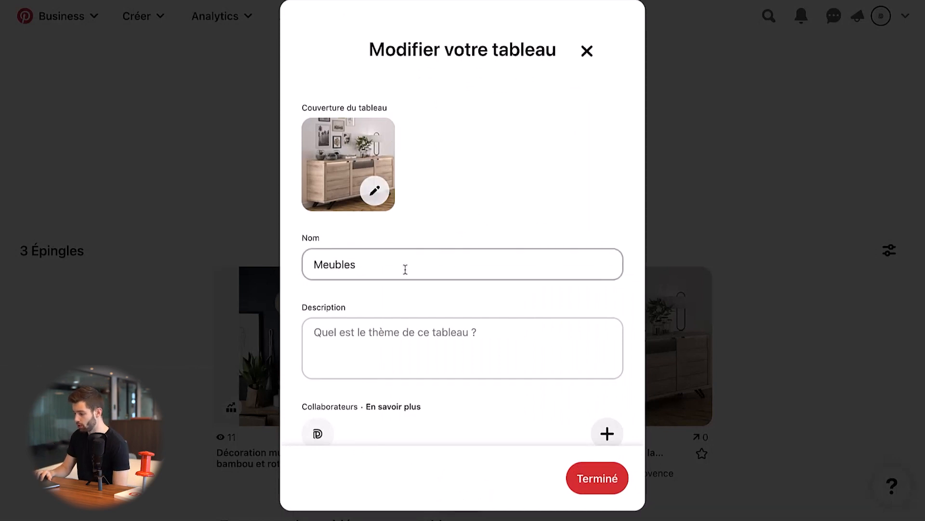
scroll(395, 351, "down", 1)
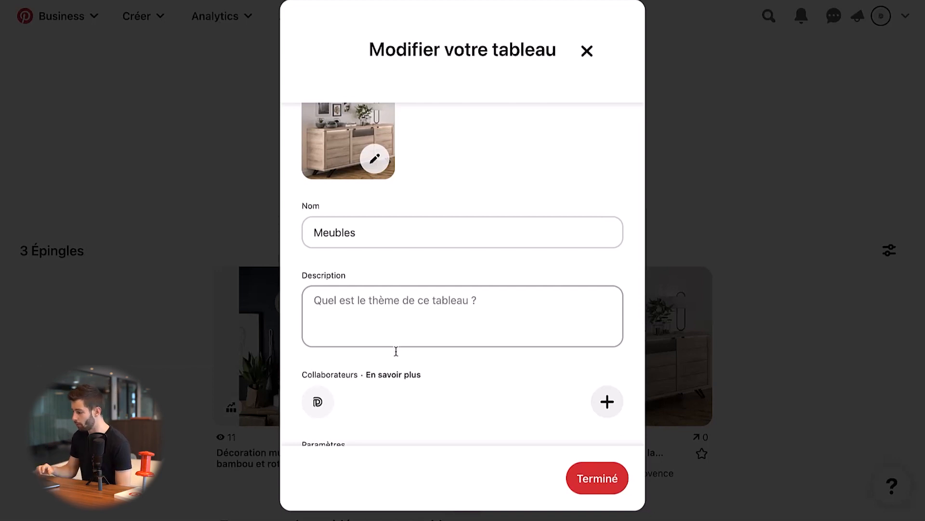
scroll(396, 351, "down", 5)
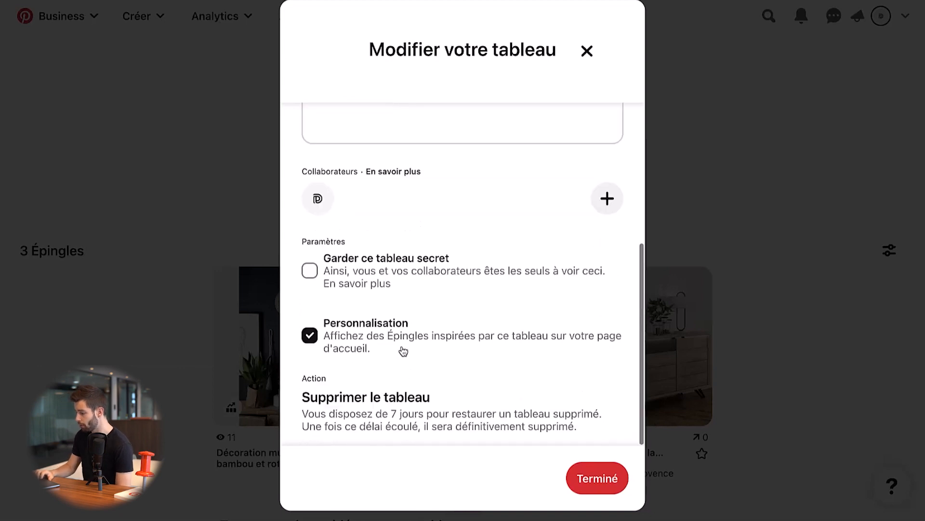
left_click(736, 324)
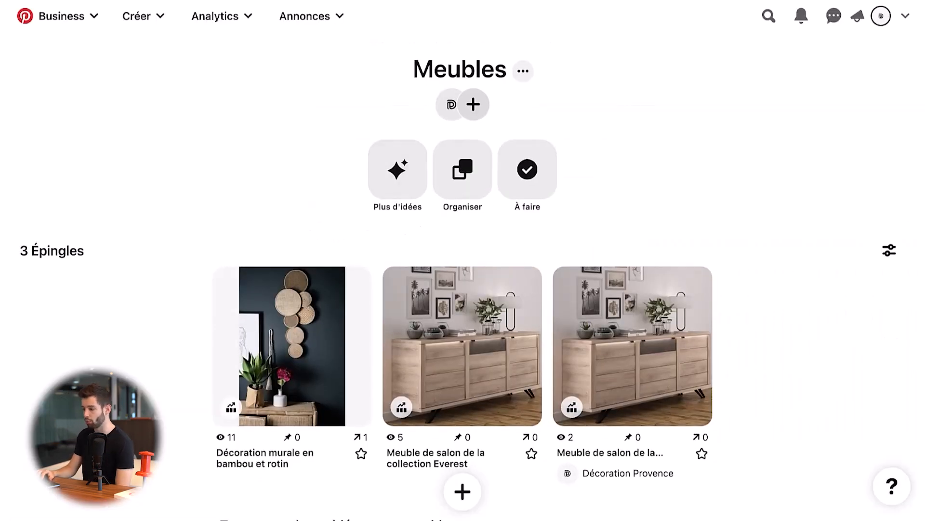
- Return to the Décoration Provence profile and look over its saved boards and profile header
key("alt+Left")
scroll(277, 105, "up", 2)
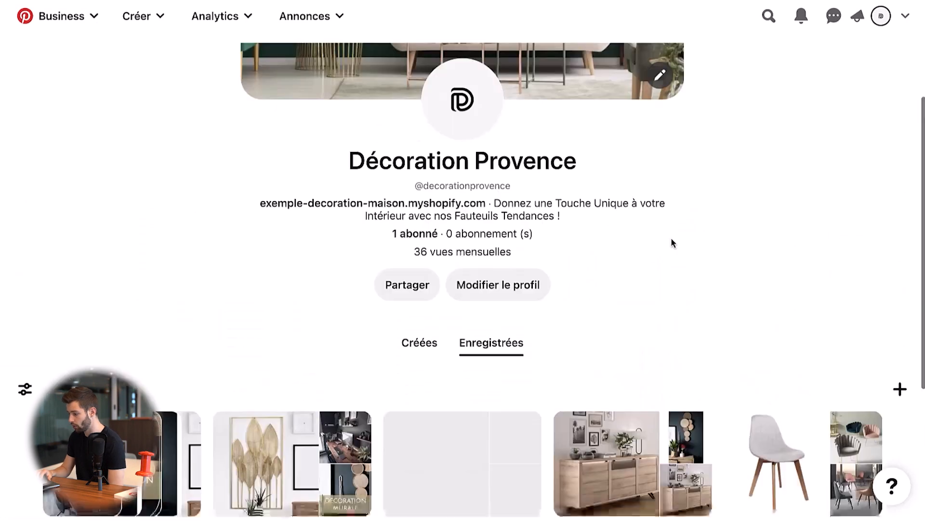
scroll(671, 241, "down", 5)
scroll(671, 241, "up", 5)
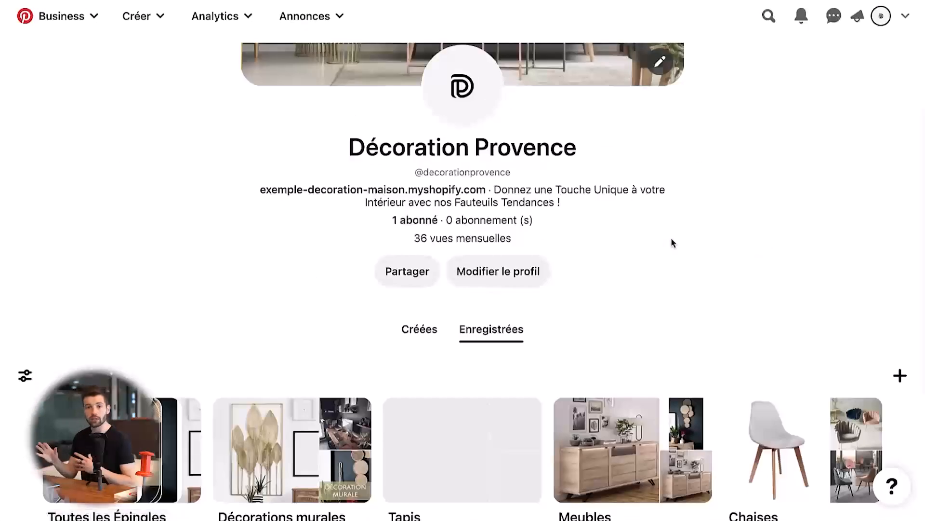
scroll(681, 127, "down", 3)
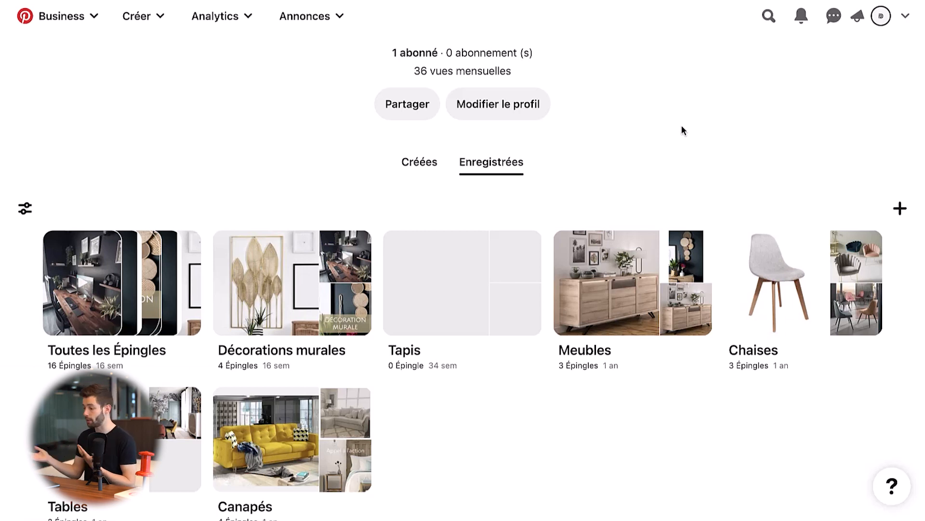
scroll(682, 128, "up", 5)
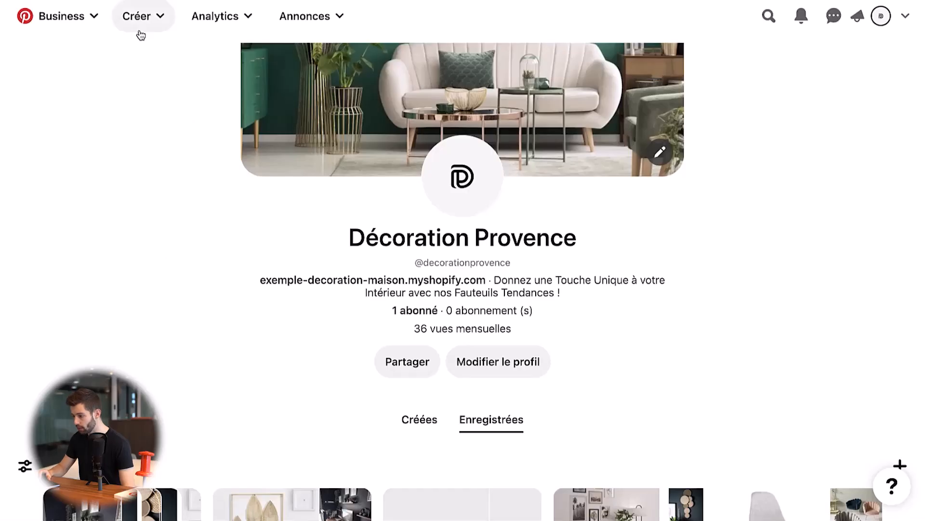
- Open the pin creation form, view its new board option without creating a board, and return to the profile
left_click(140, 25)
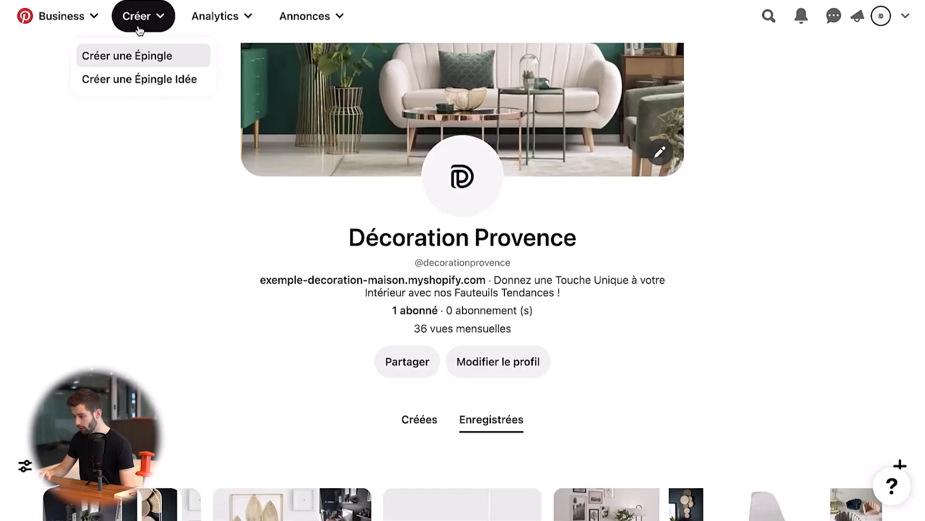
left_click(148, 56)
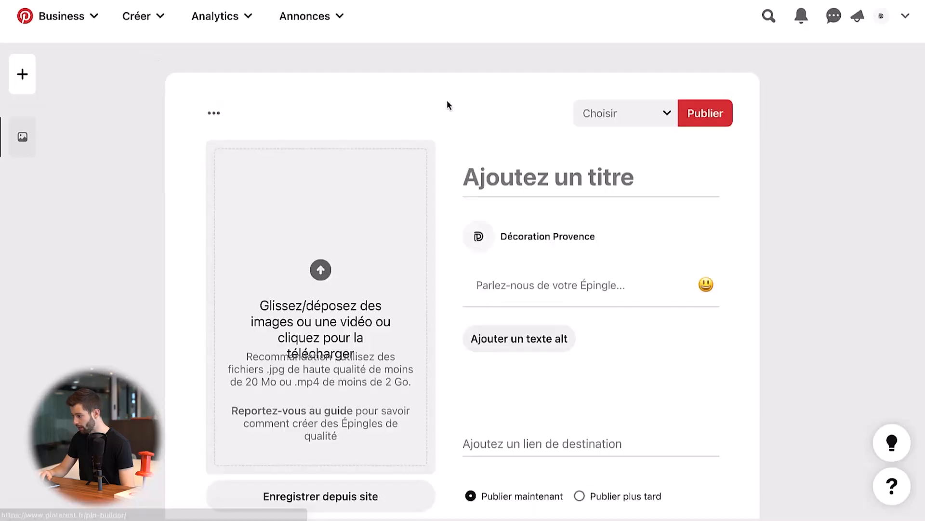
left_click(645, 116)
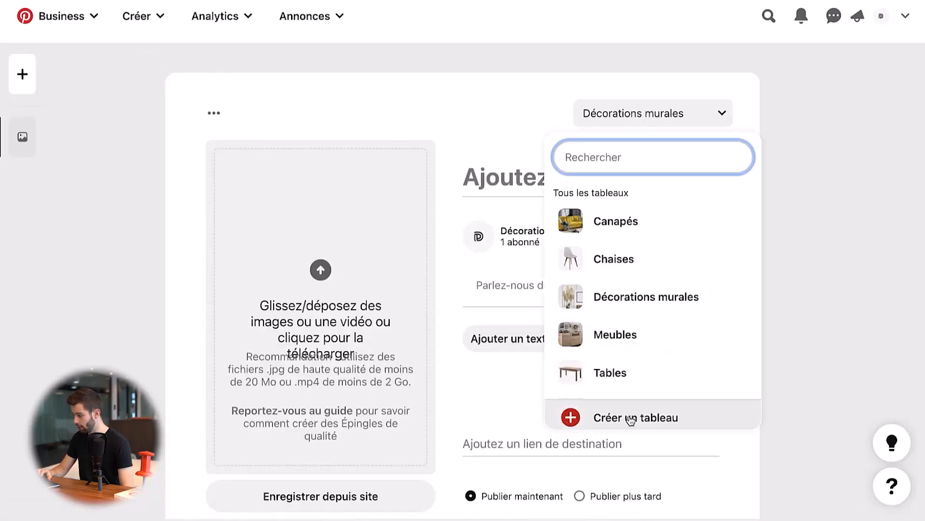
left_click(630, 419)
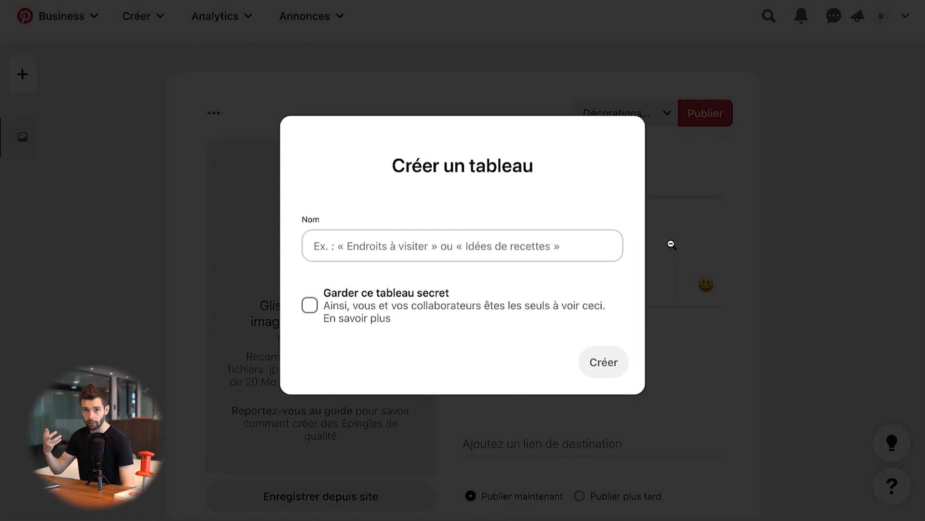
left_click(770, 243)
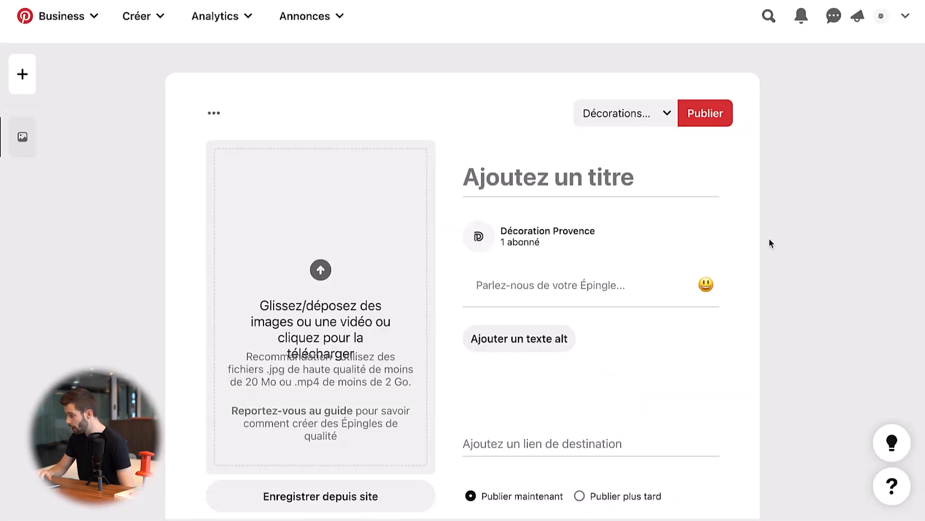
left_click(881, 16)
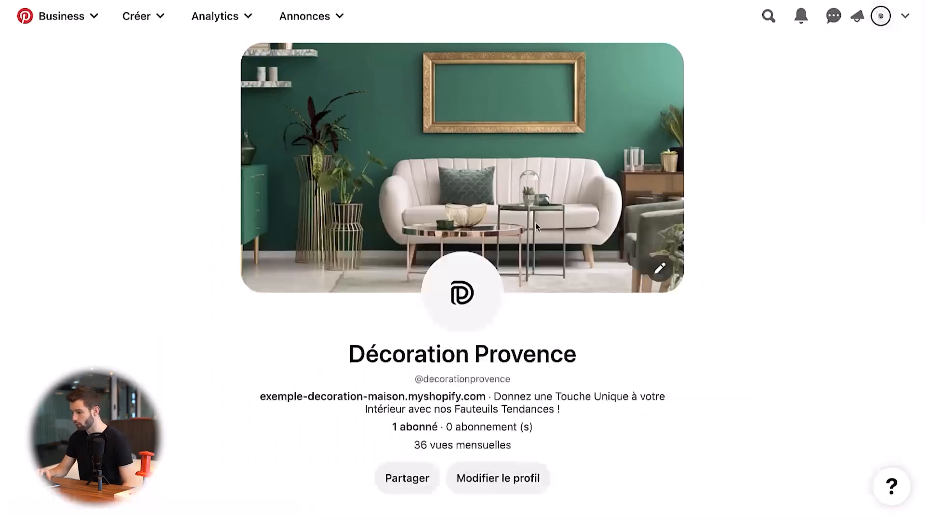
- Open the Conversions page for ads and review its conversion tracking introduction and event history
left_click(311, 23)
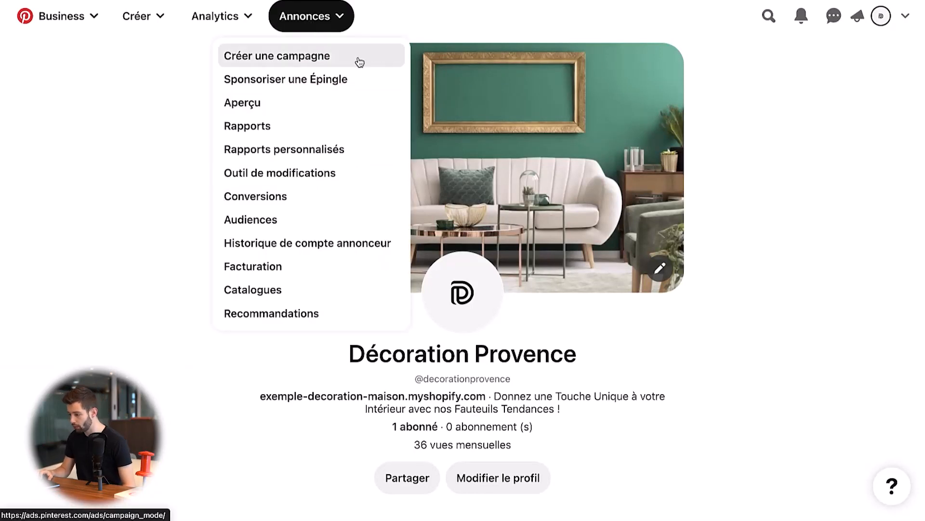
left_click(274, 197)
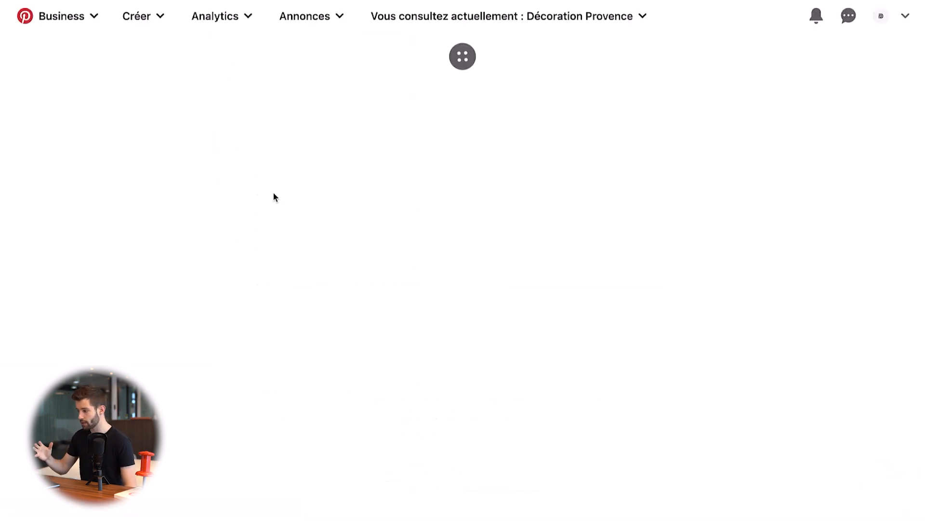
scroll(432, 265, "down", 5)
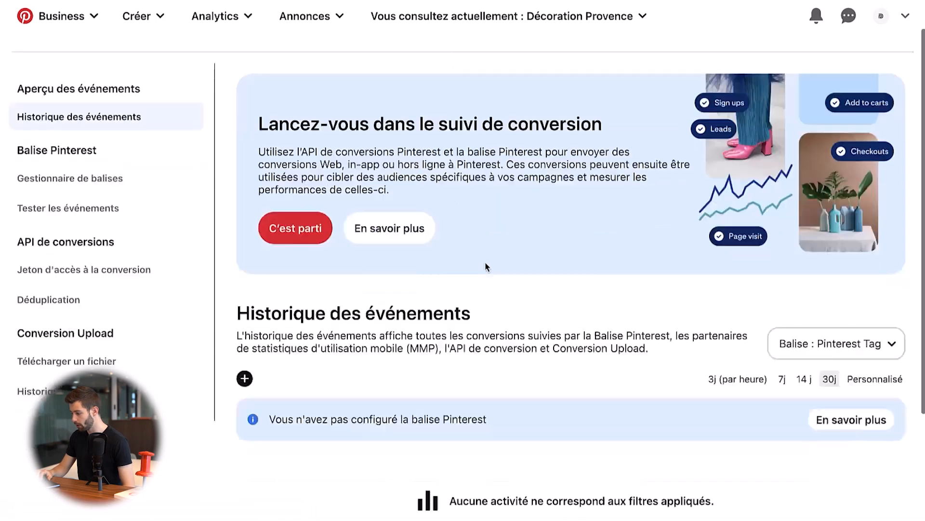
scroll(487, 267, "up", 5)
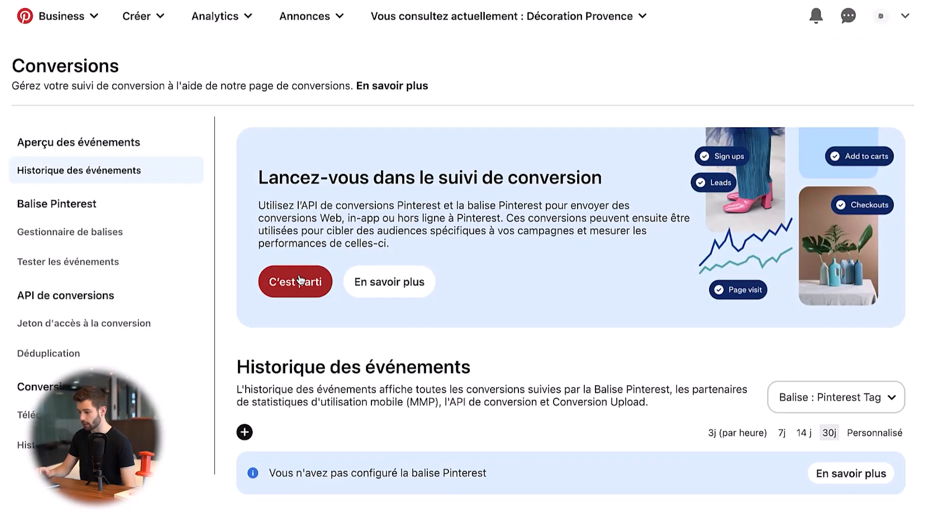
scroll(352, 272, "down", 5)
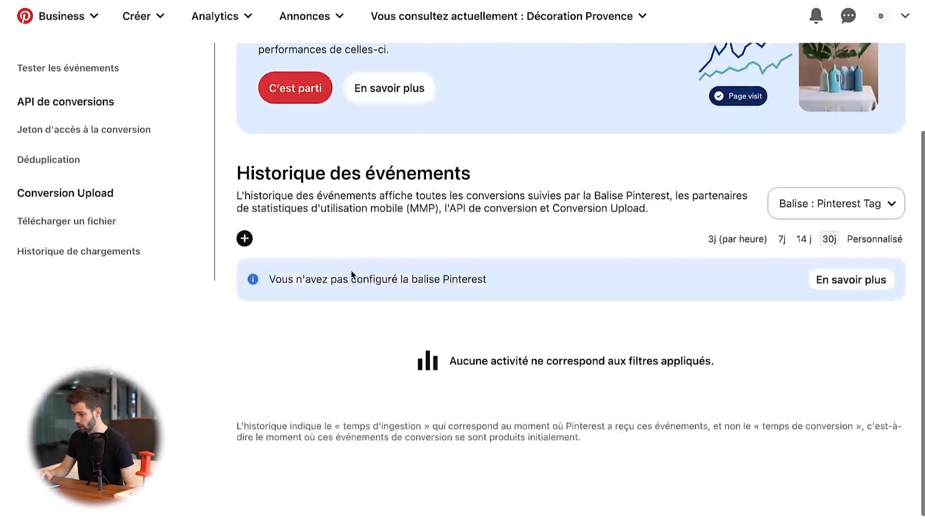
scroll(83, 147, "up", 5)
- Open the Pinterest tag manager, review the tag's benefits and start the data source connection setup
left_click(92, 227)
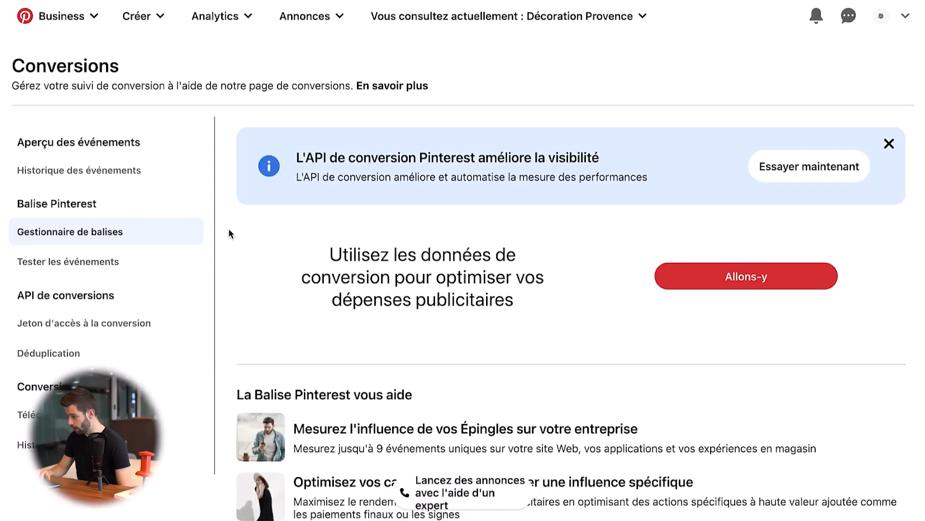
scroll(228, 232, "down", 2)
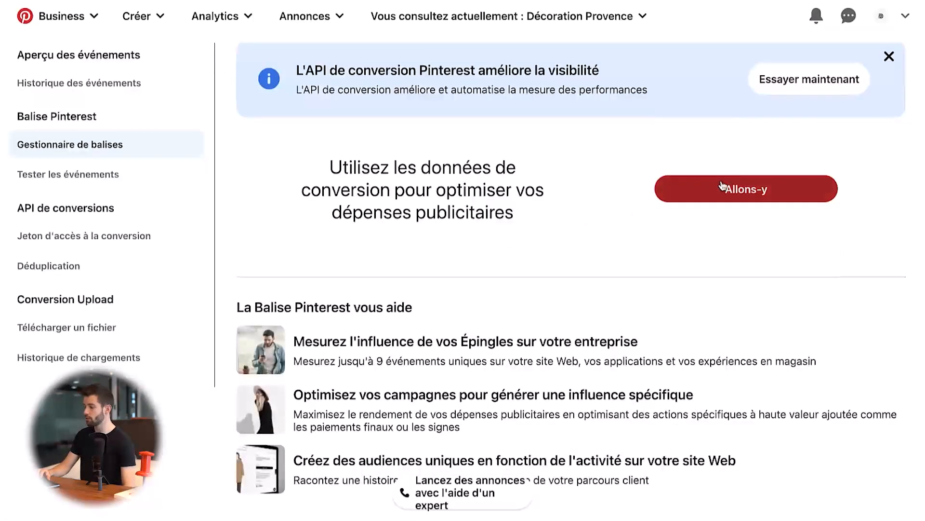
left_click(725, 190)
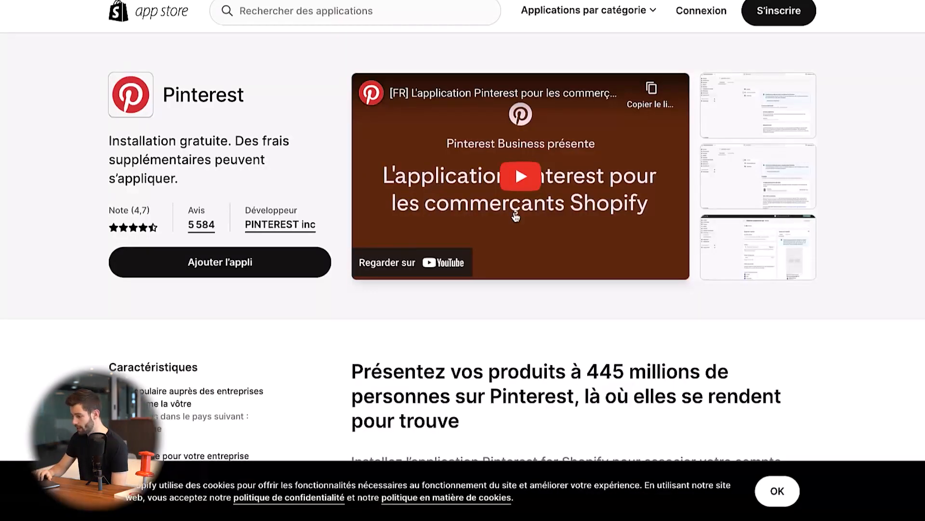
- Review the Pinterest app's listing on the Shopify App Store, including its features, pricing and reviews
scroll(515, 216, "down", 4)
scroll(517, 220, "down", 6)
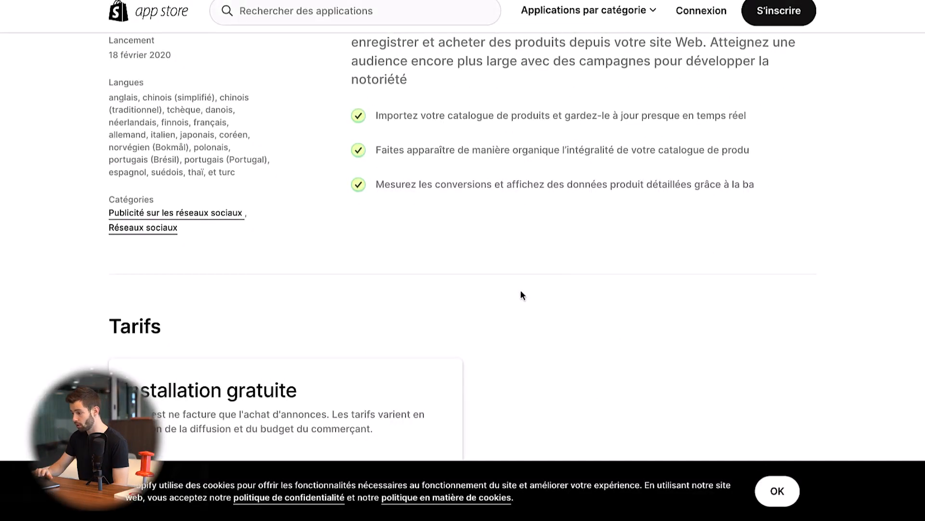
scroll(521, 295, "down", 5)
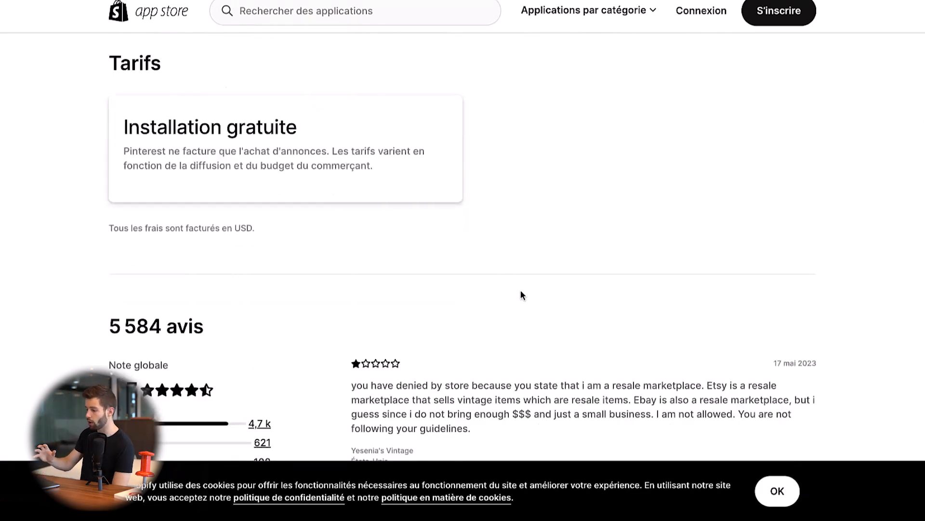
scroll(521, 295, "down", 10)
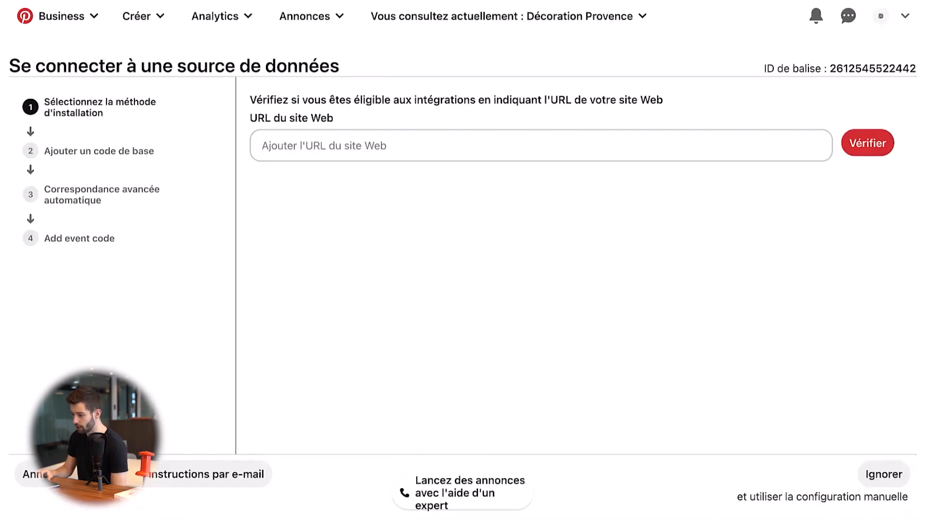
- Cancel the data source setup and examine the event types offered for the conversion event history, without selecting any
left_click(42, 474)
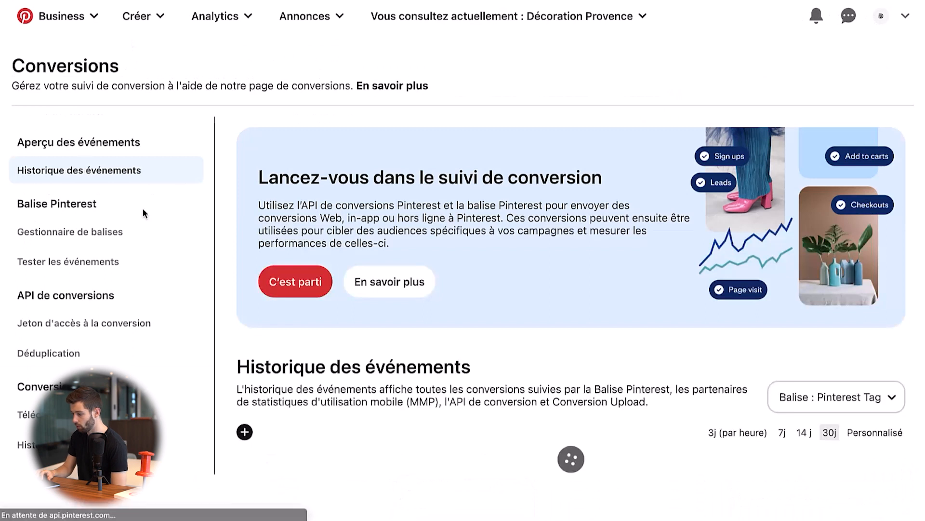
scroll(459, 306, "down", 4)
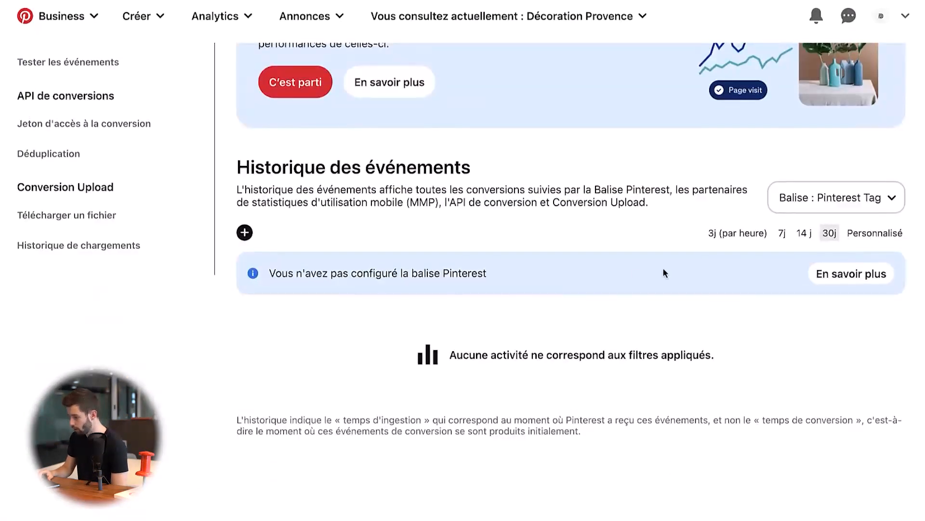
left_click(244, 232)
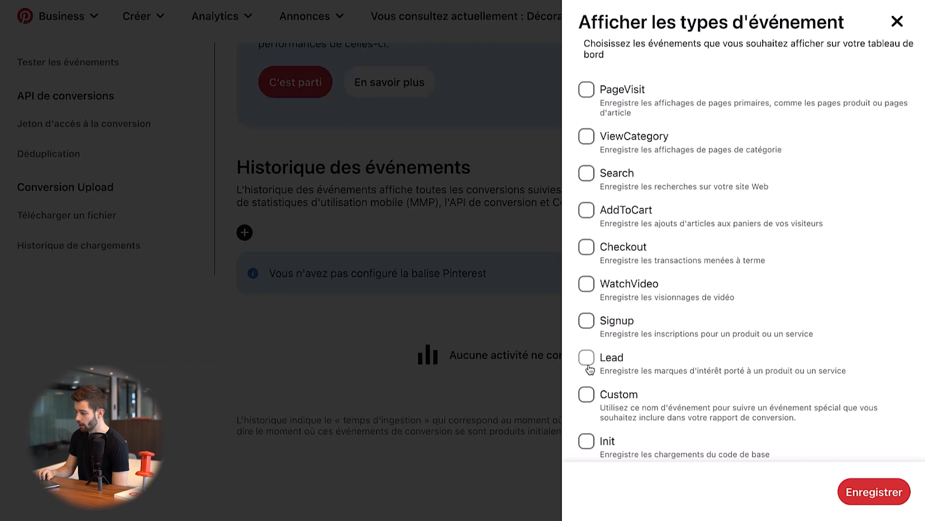
scroll(589, 369, "down", 1)
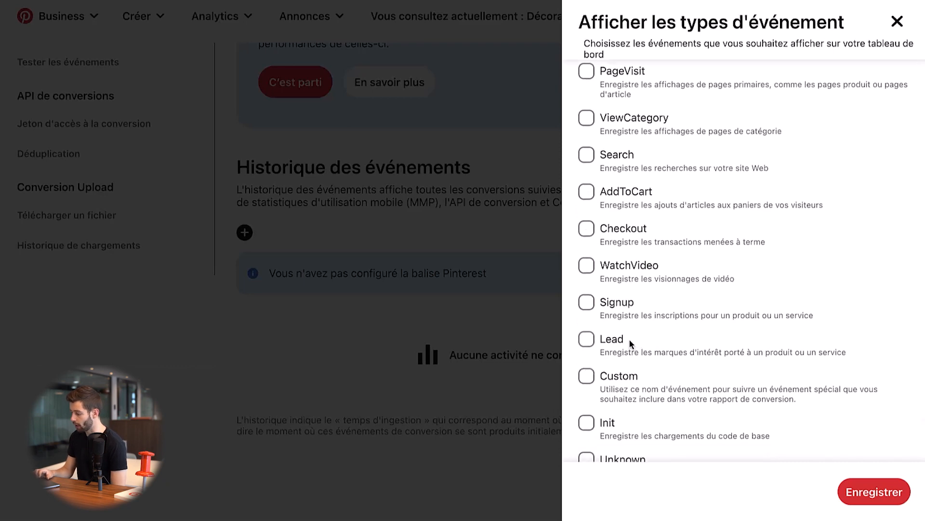
scroll(631, 343, "down", 2)
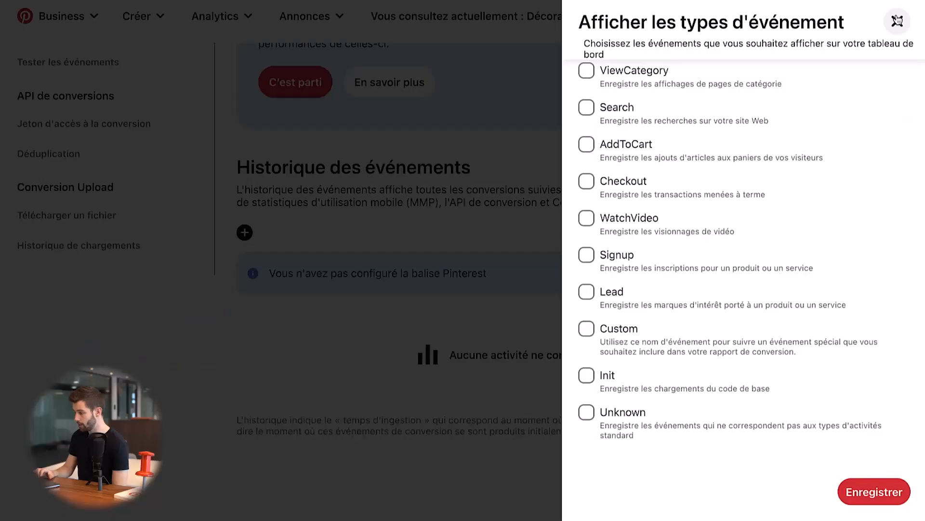
left_click(897, 21)
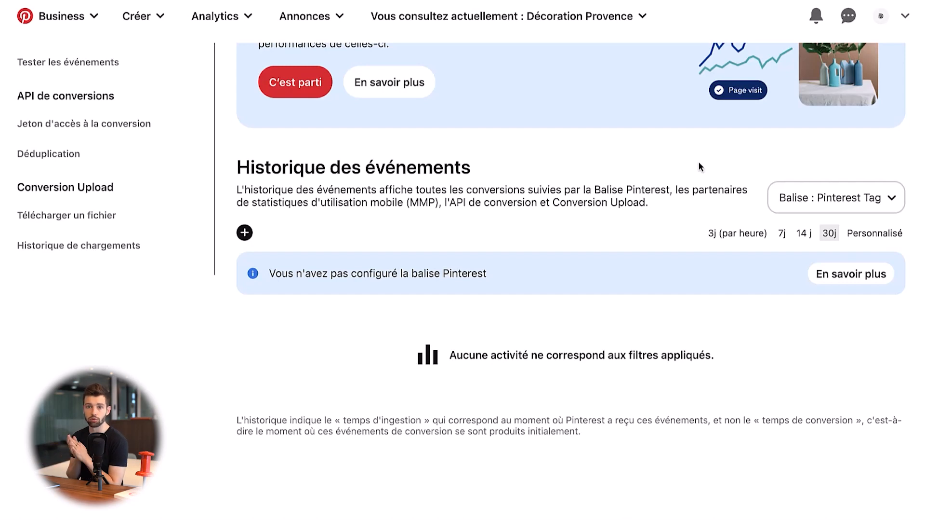
scroll(699, 161, "up", 5)
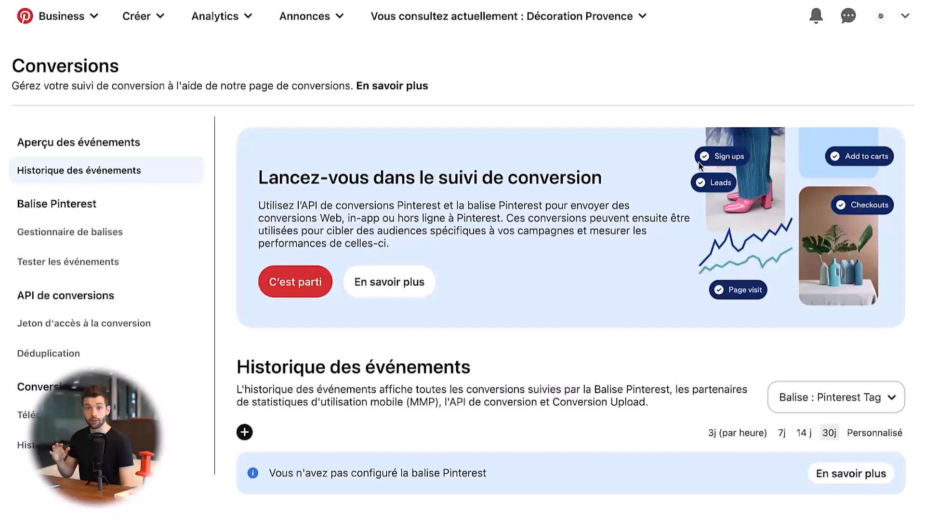
- Open the Facturation page for ads and review its business and tax information fields
left_click(302, 14)
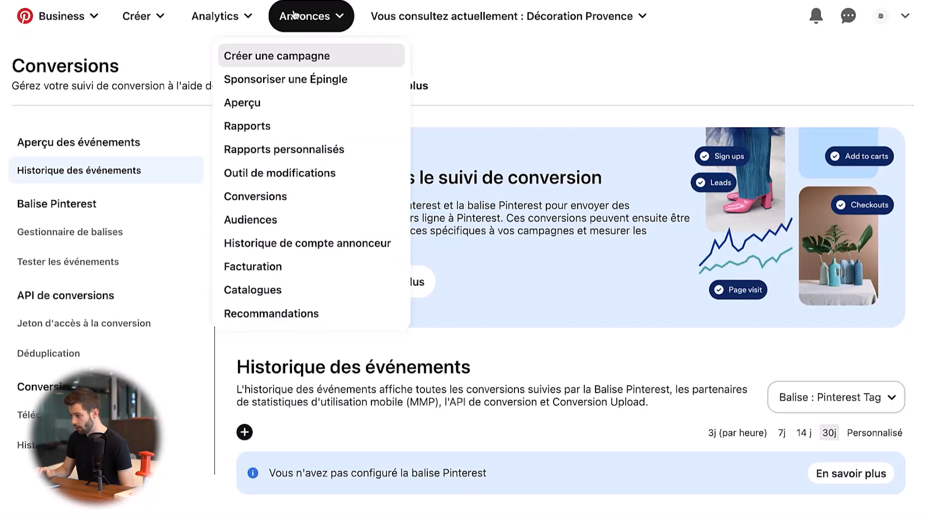
left_click(289, 266)
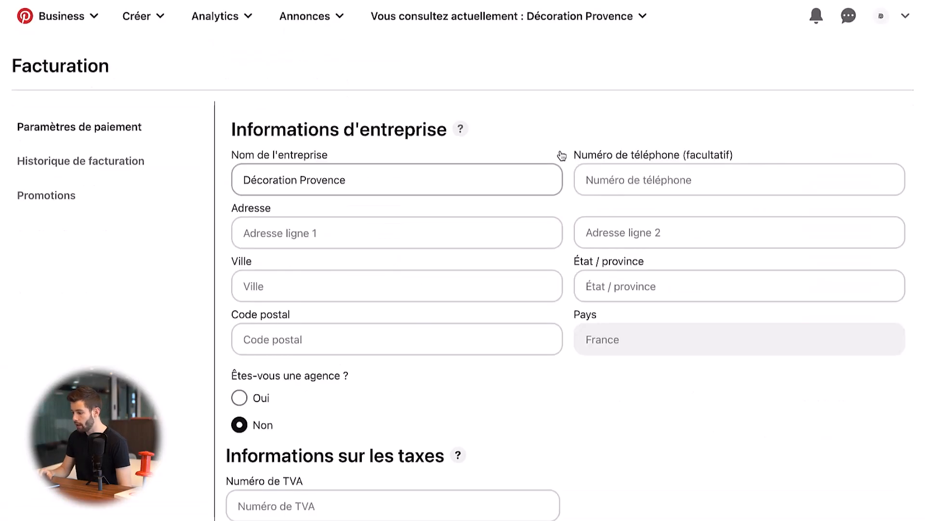
scroll(569, 391, "down", 3)
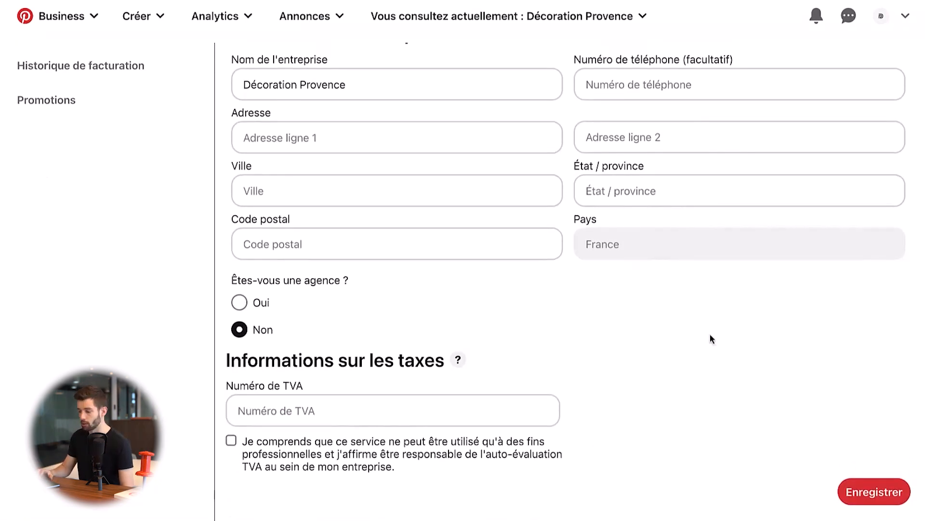
scroll(711, 338, "up", 3)
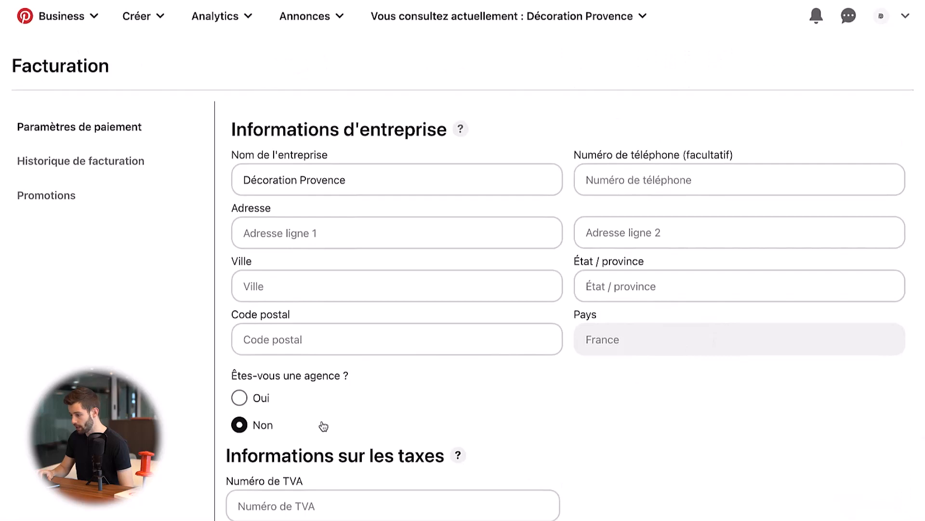
- Start a new manual campaign (Campagne manuelle) and dismiss the offer to resume the earlier draft
left_click(339, 21)
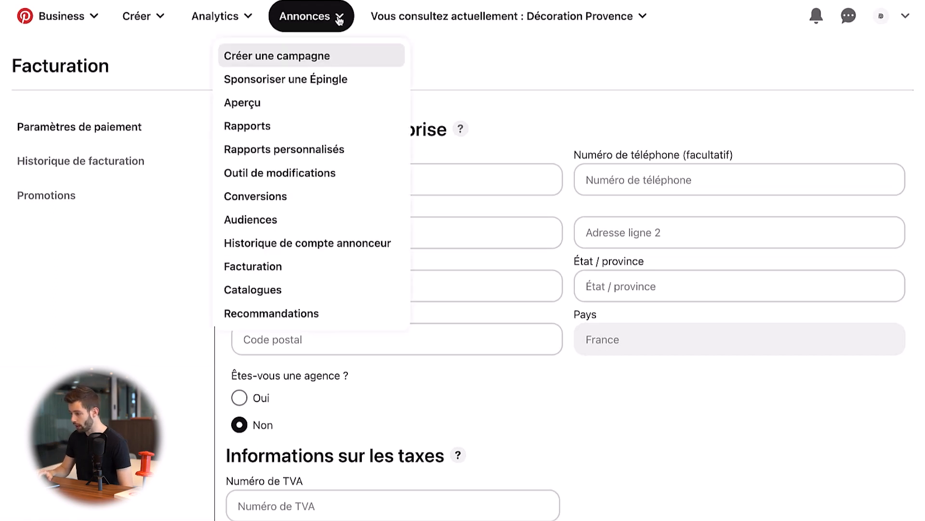
left_click(326, 57)
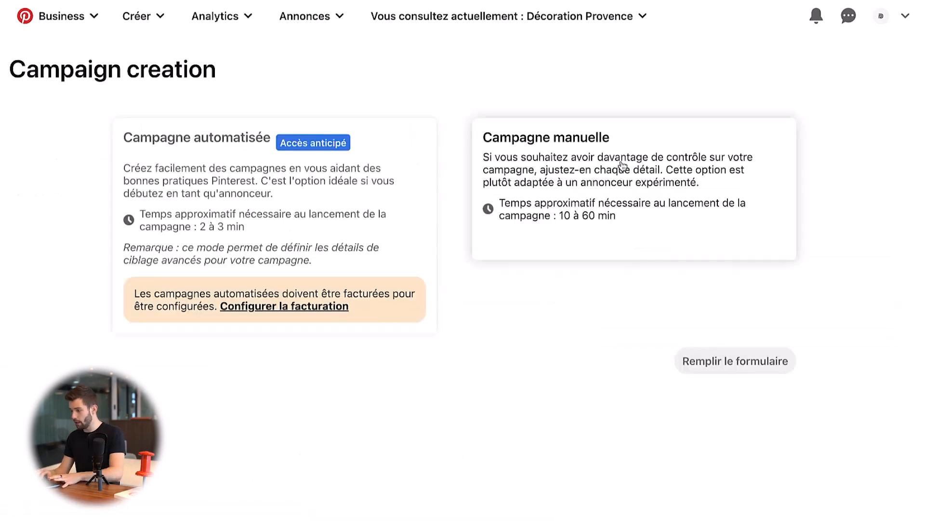
left_click(623, 166)
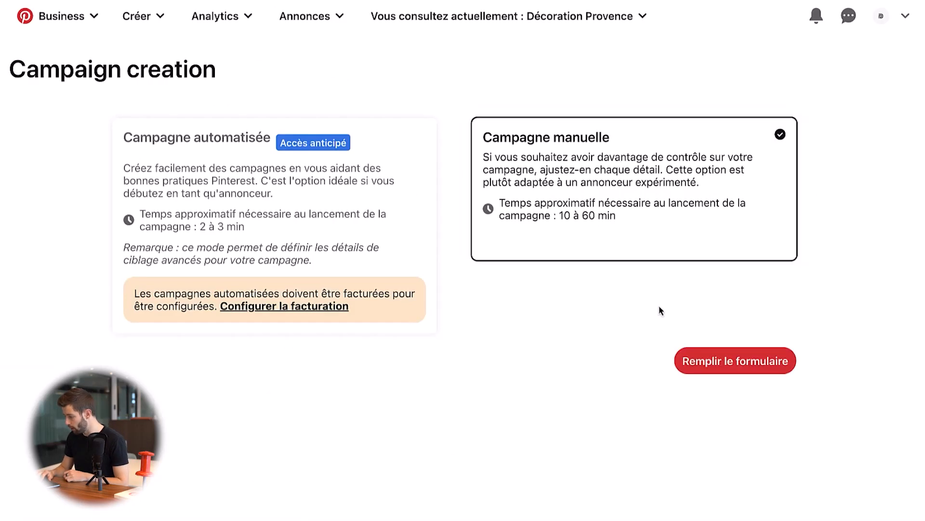
left_click(718, 360)
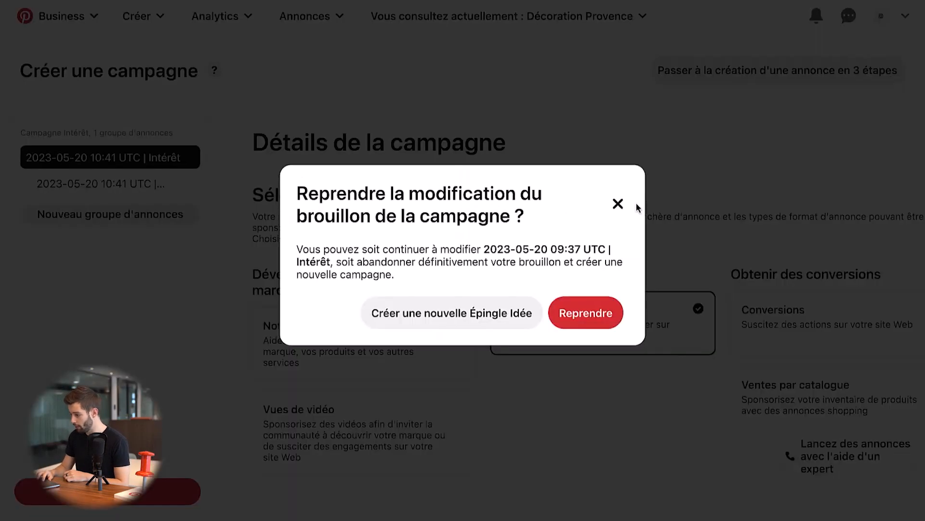
left_click(618, 203)
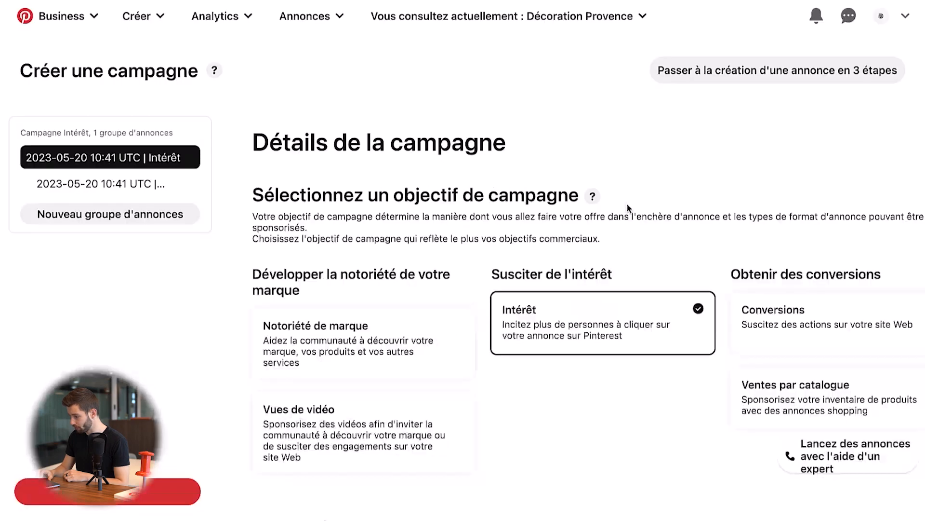
- Review the campaign objectives and try to select Conversions as the objective
scroll(626, 204, "down", 1)
scroll(627, 207, "right", 2)
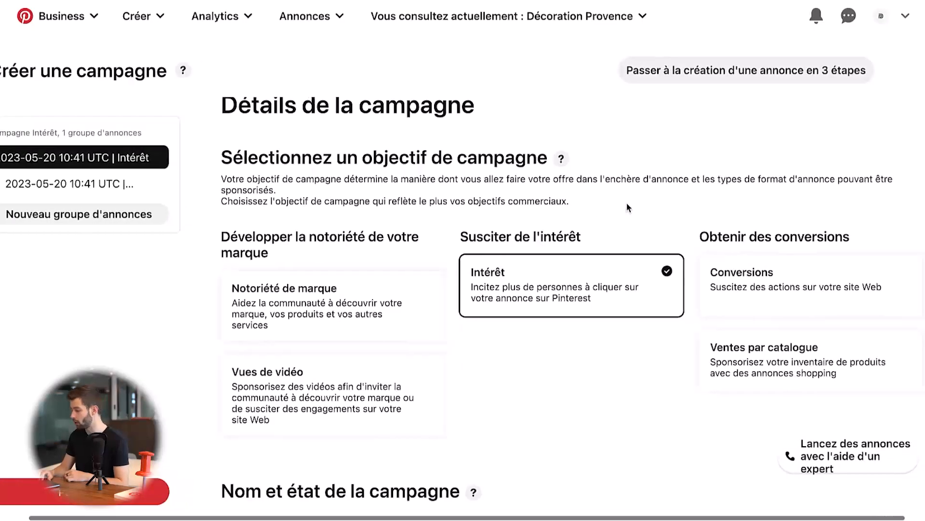
left_click(744, 284)
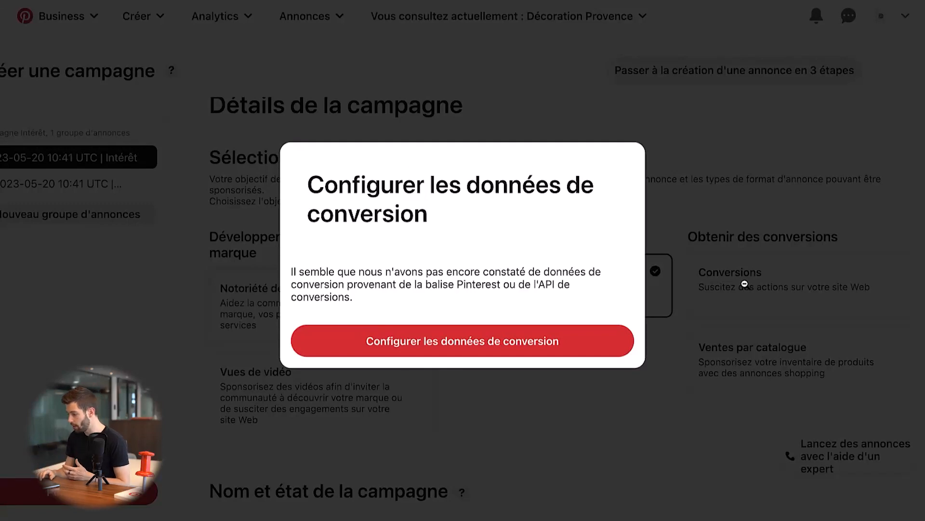
left_click(745, 285)
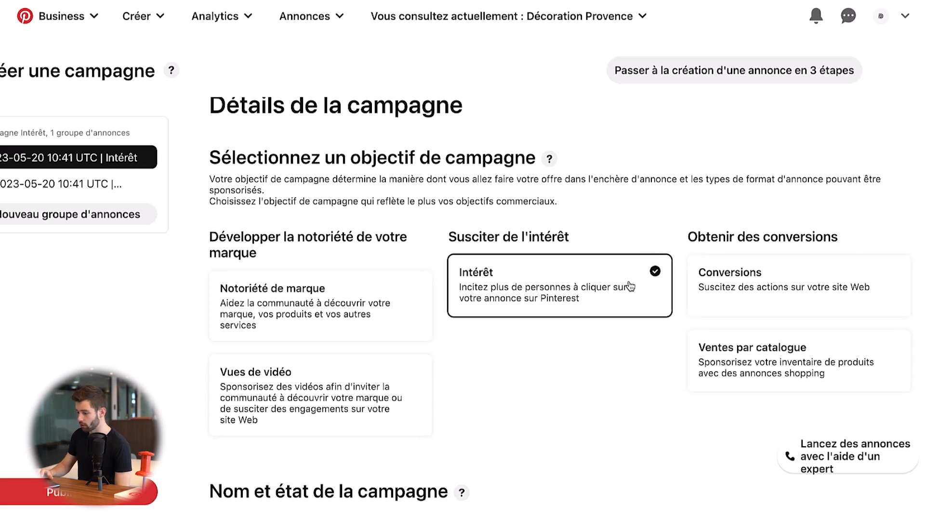
- Name the campaign "Testing produit 1 | Intérêt" in place of its date-based name
scroll(626, 303, "up", 1)
scroll(618, 362, "down", 10)
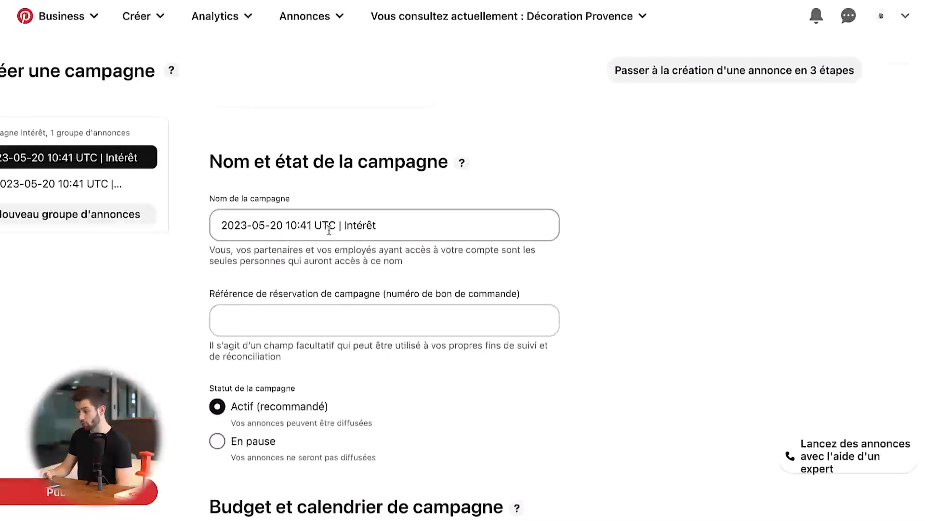
left_click_drag(329, 233, 197, 211)
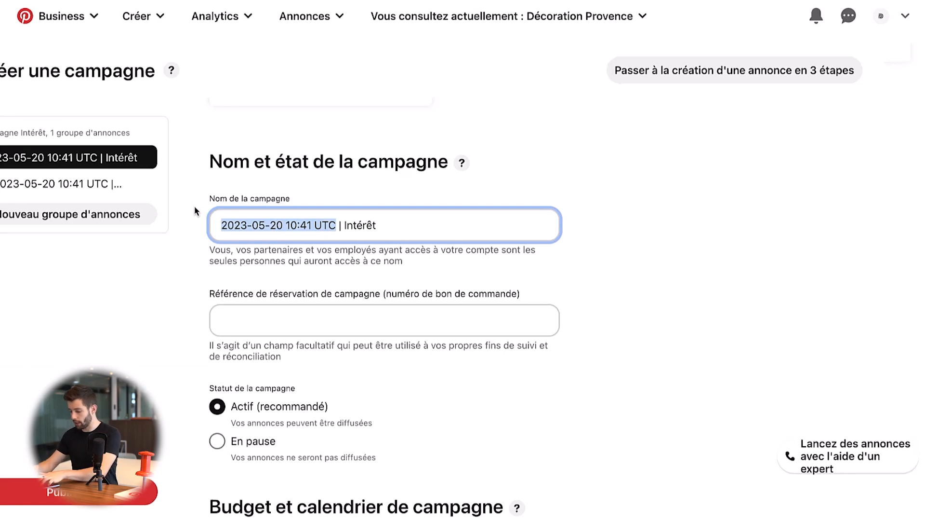
type("Testing prod")
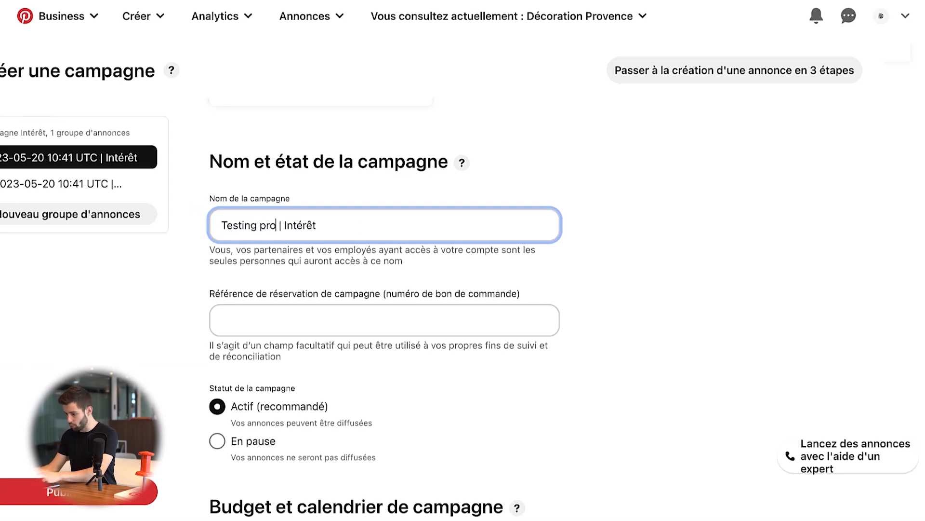
type("uit 1")
left_click(186, 262)
scroll(360, 279, "down", 2)
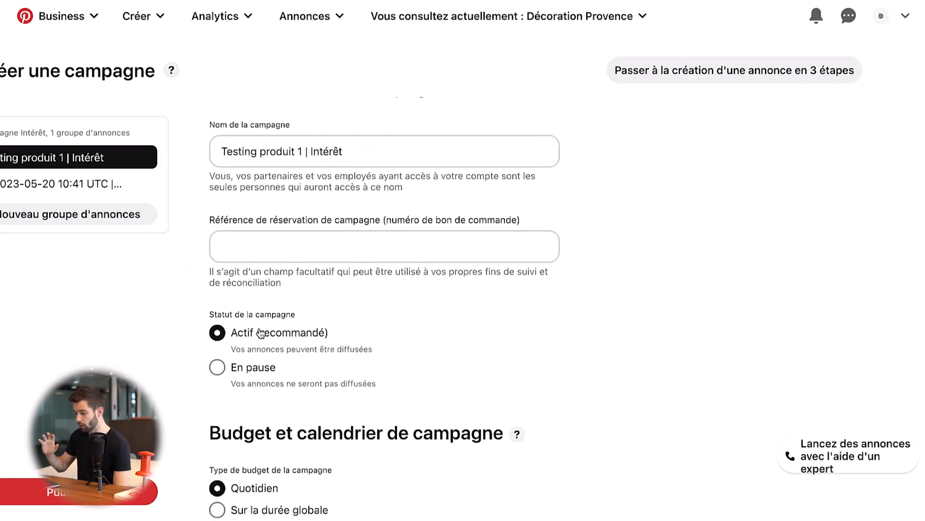
scroll(260, 333, "down", 3)
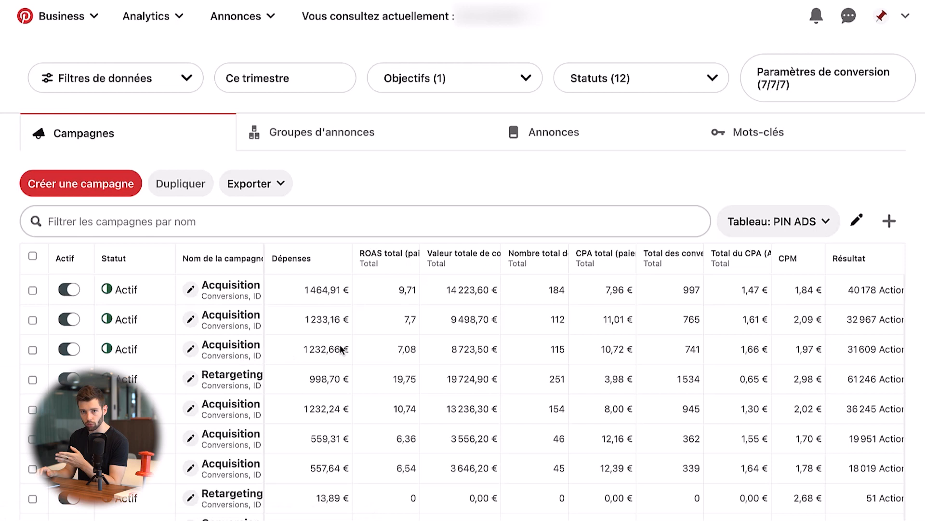
- Examine this quarter's campaign report on another ad account, including the total conversion value
scroll(452, 183, "down", 5)
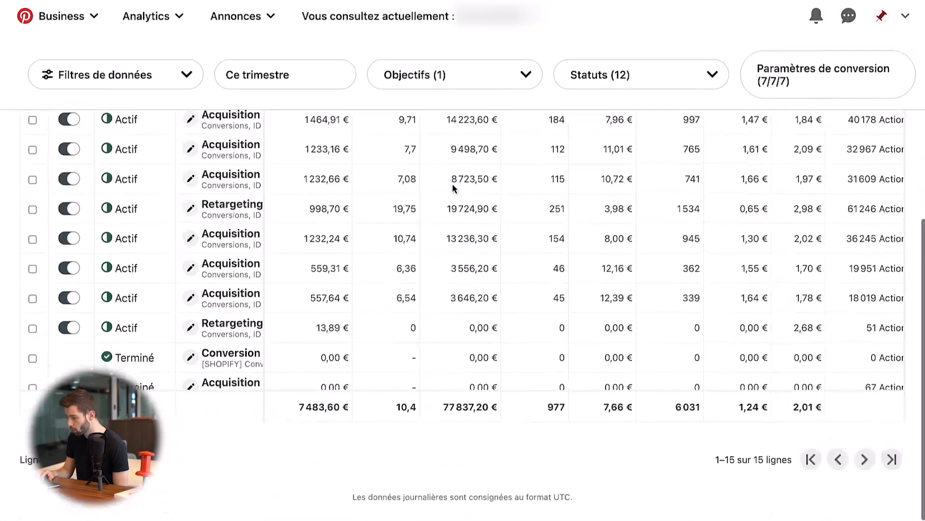
double_click(456, 410)
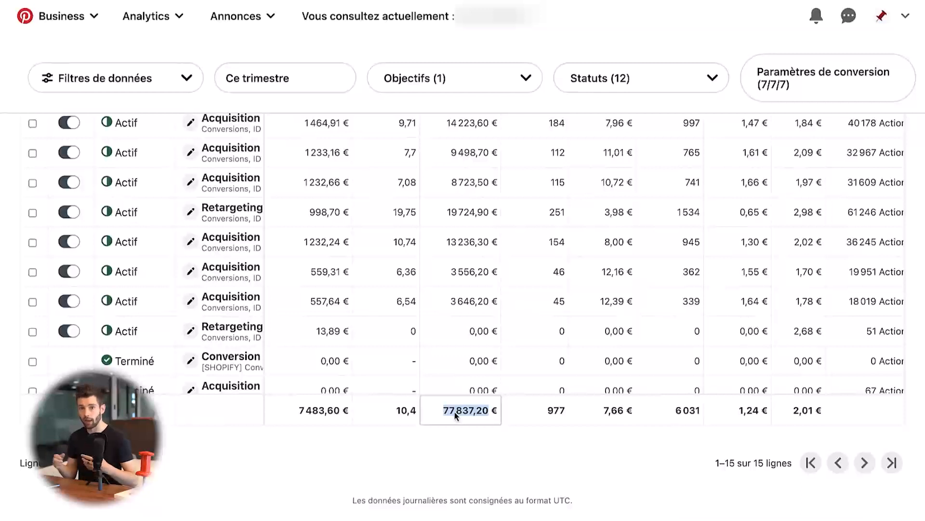
left_click(430, 457)
scroll(429, 453, "up", 3)
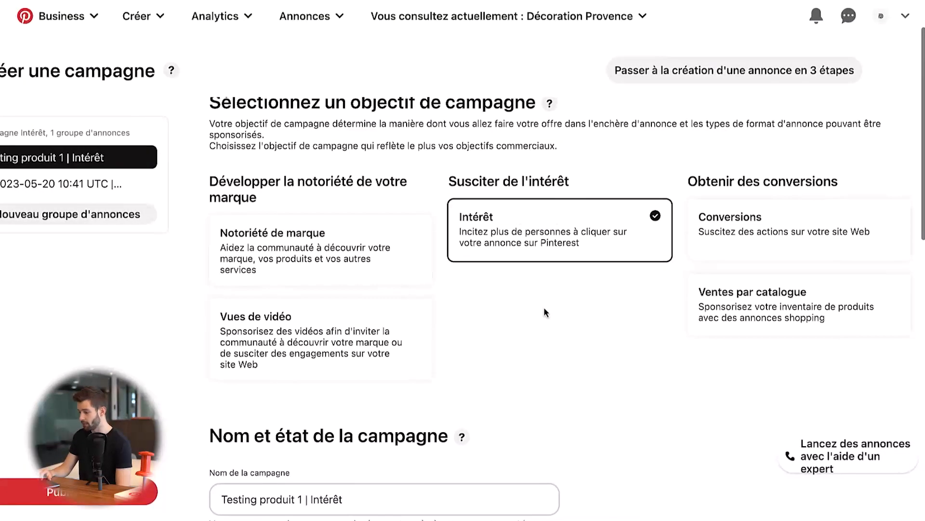
- Set the campaign's daily budget to 10,00 EUR
scroll(544, 313, "down", 10)
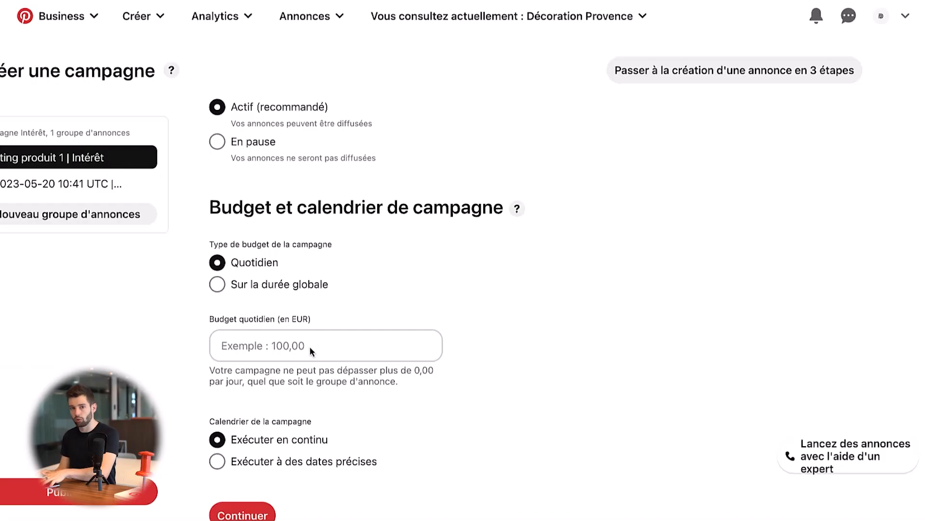
left_click(305, 348)
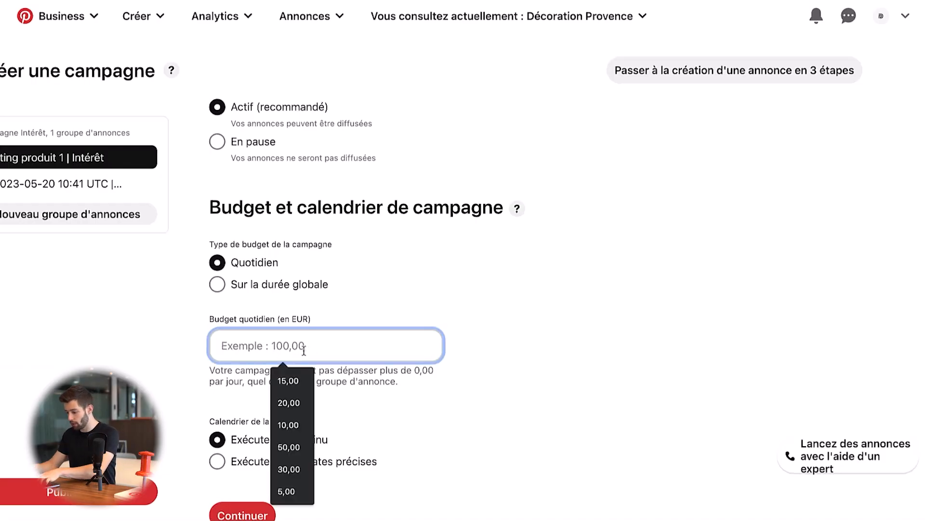
type("10")
left_click(587, 280)
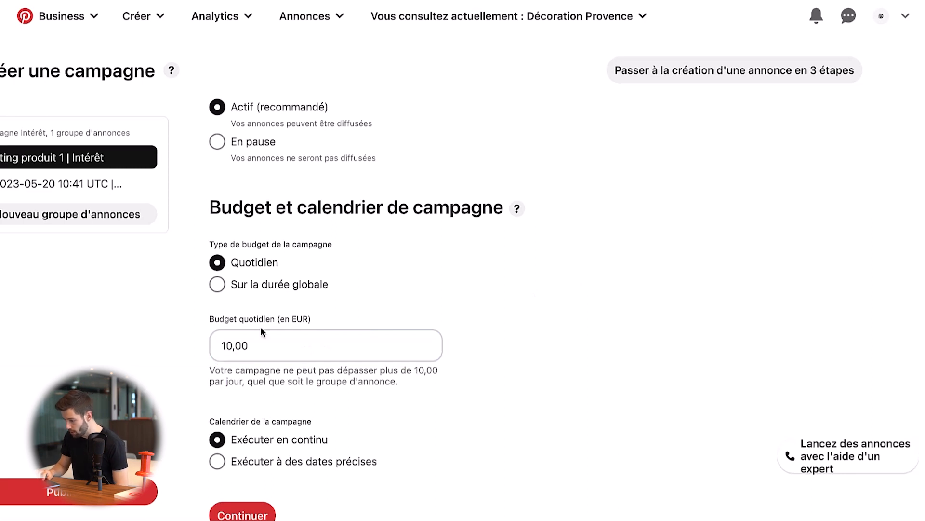
- Schedule the campaign for specific dates, starting 21/05/2023 at 2:41 UTC with no end date
scroll(390, 363, "down", 2)
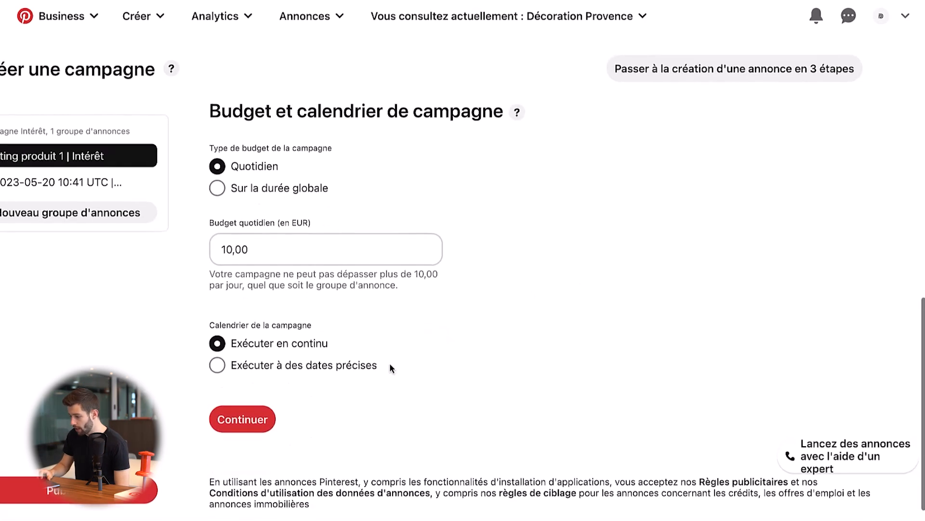
left_click(269, 367)
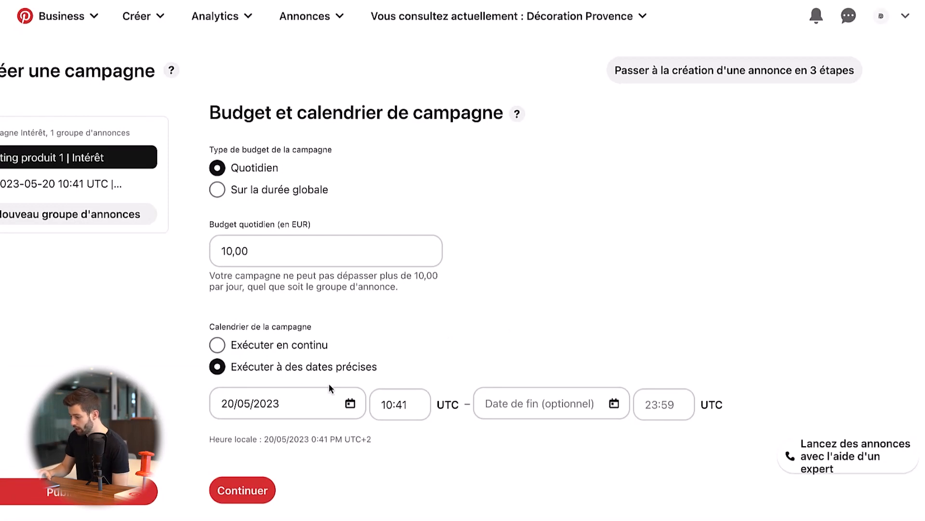
left_click(225, 409)
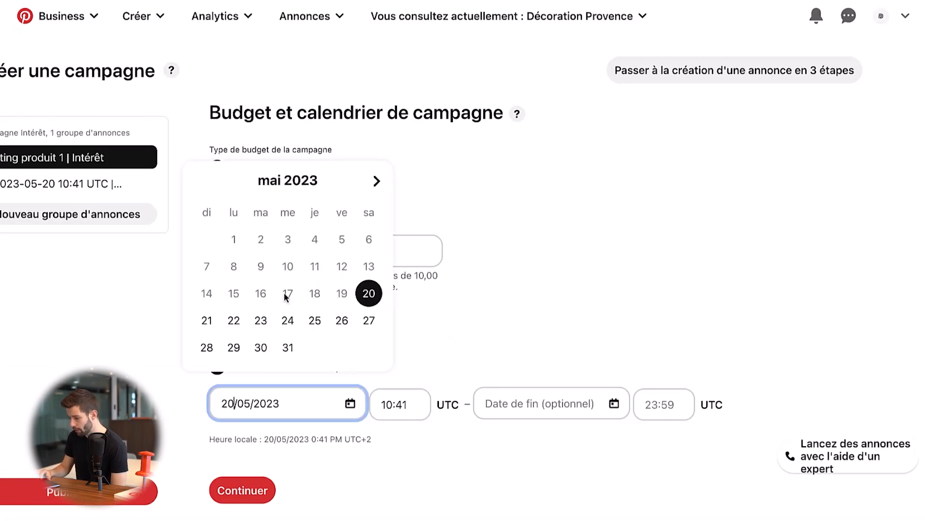
left_click(206, 320)
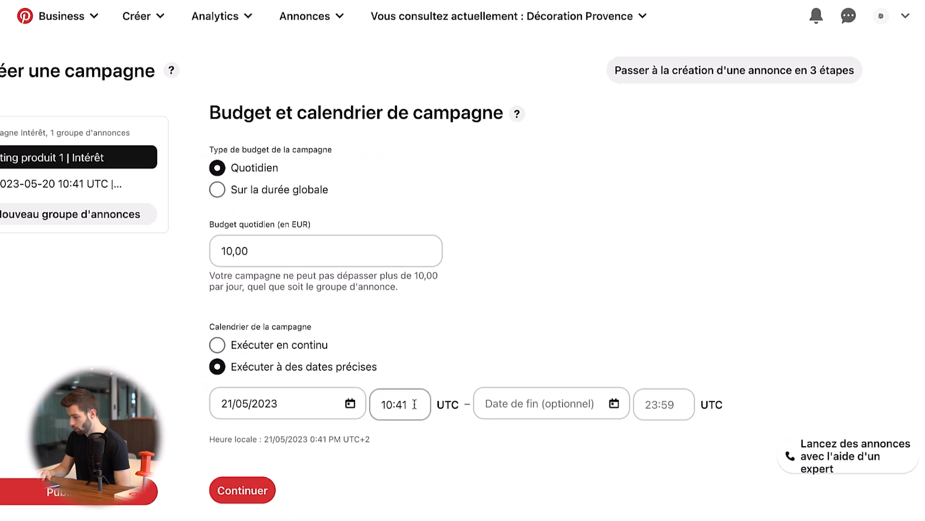
double_click(385, 413)
key("BackSpace")
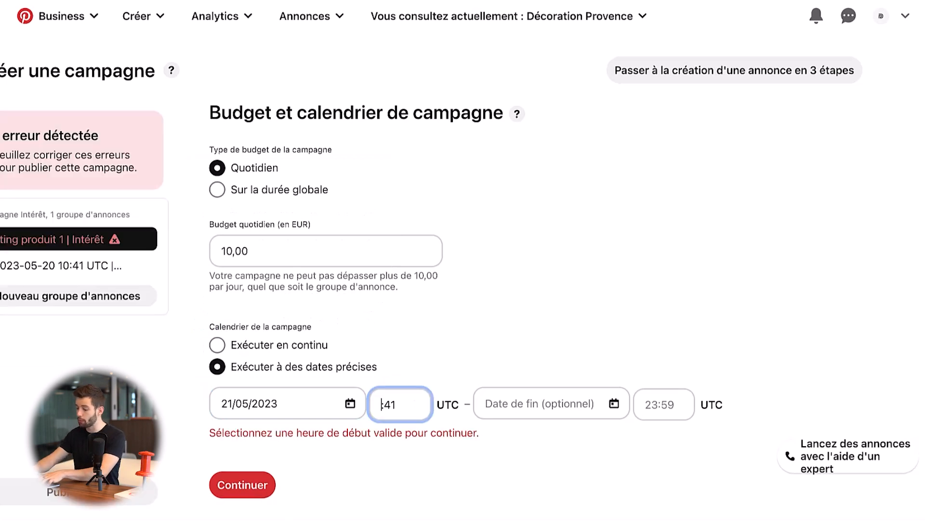
type("2")
left_click(515, 324)
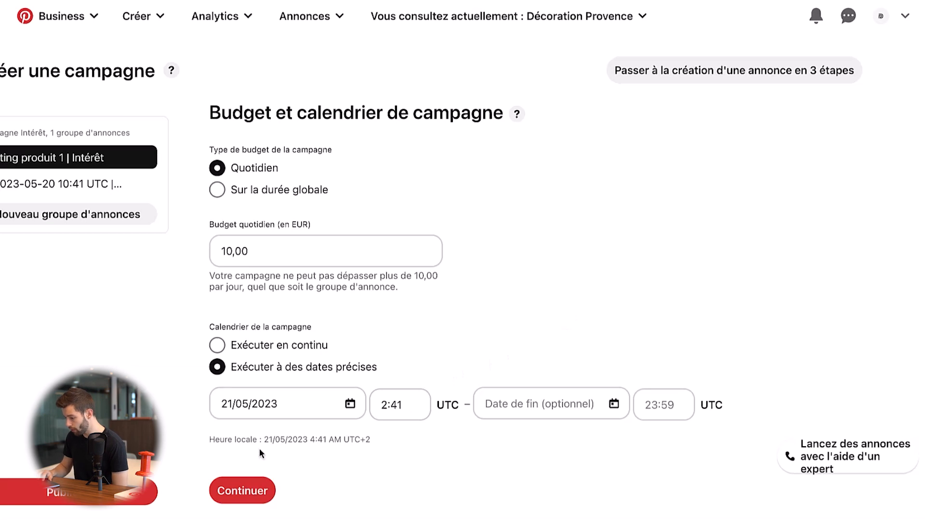
- Continue to the ad group settings and name the group "Testing Centre interet | Groupe d'annonces"
left_click(256, 485)
scroll(506, 306, "down", 2)
scroll(503, 290, "up", 1)
left_click(359, 140)
left_click_drag(360, 148, 200, 138)
type("Testing")
type(" Centre interet")
left_click(501, 202)
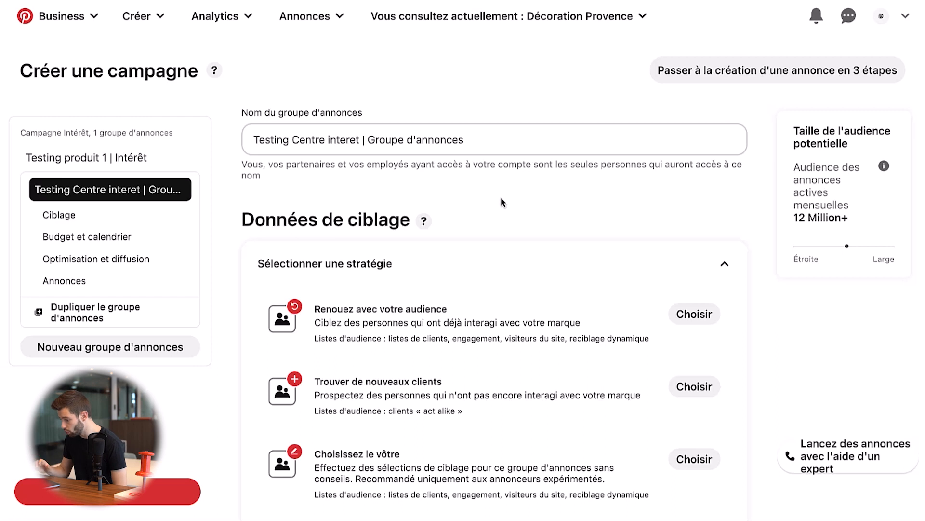
- Choose the targeting strategy "Trouver de nouveaux clients" for the ad group
scroll(539, 252, "down", 3)
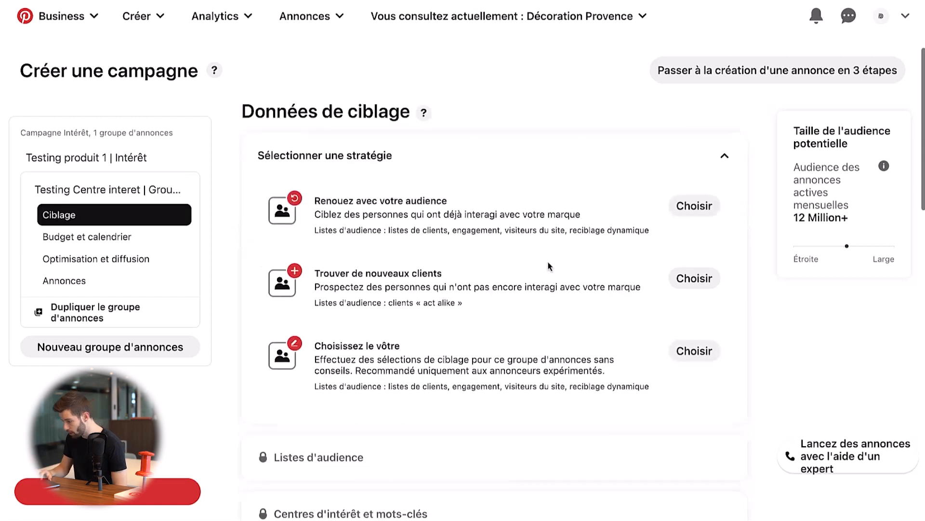
left_click(688, 278)
scroll(438, 283, "down", 7)
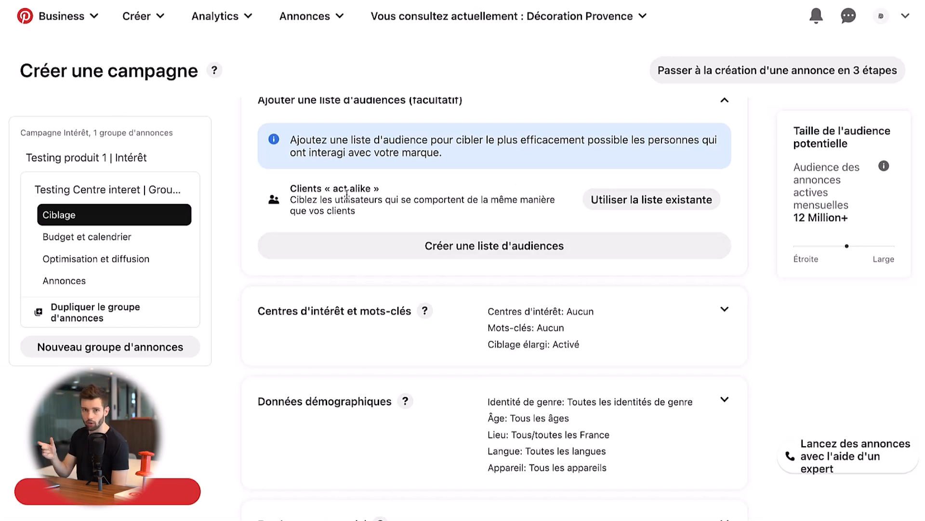
- Expand the ad group's interests and keywords targeting and review the available interest categories
left_click(479, 314)
scroll(482, 315, "down", 6)
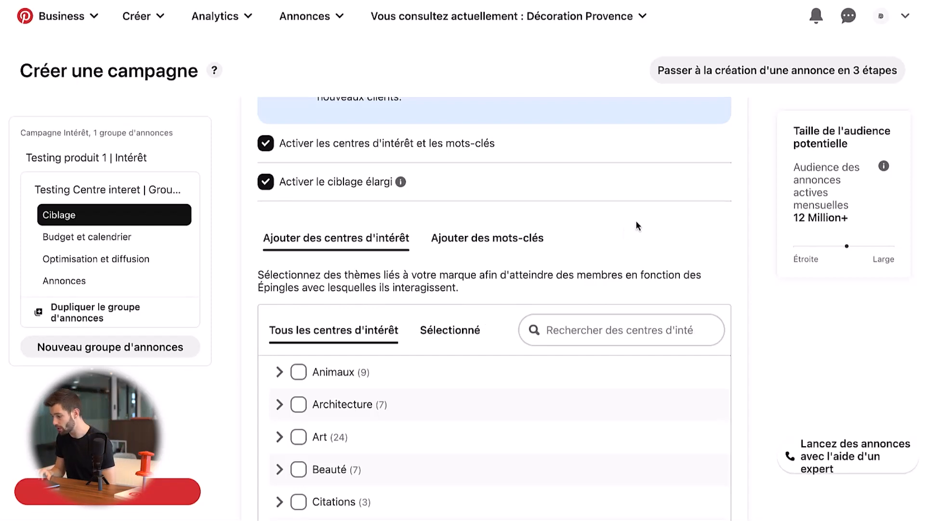
scroll(636, 220, "down", 2)
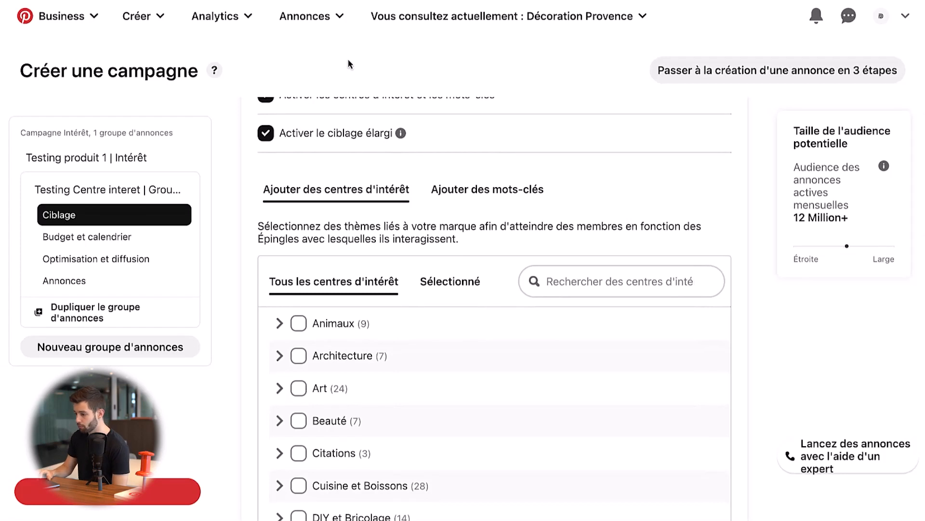
- Open Pinterest Trends (Tendances du moment) in a separate browser tab and review the trends featured in France this month
left_click(226, 20)
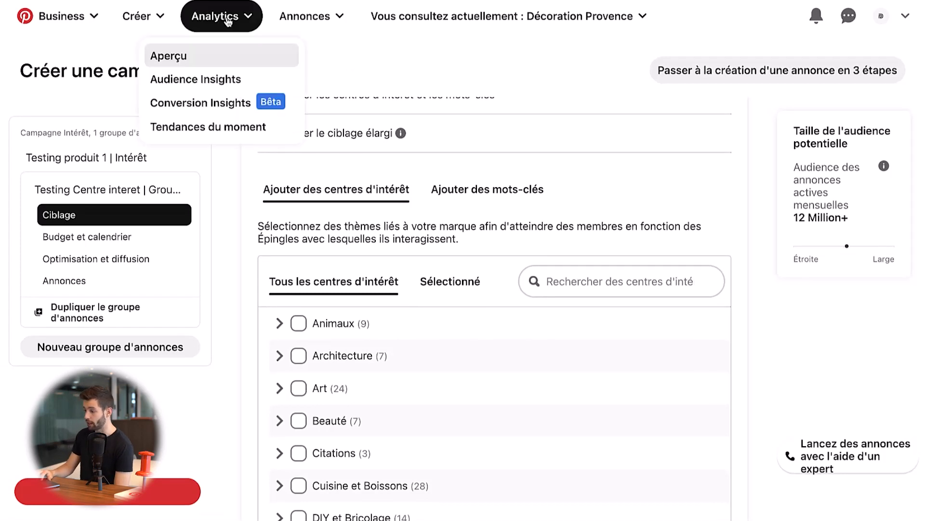
right_click(228, 122)
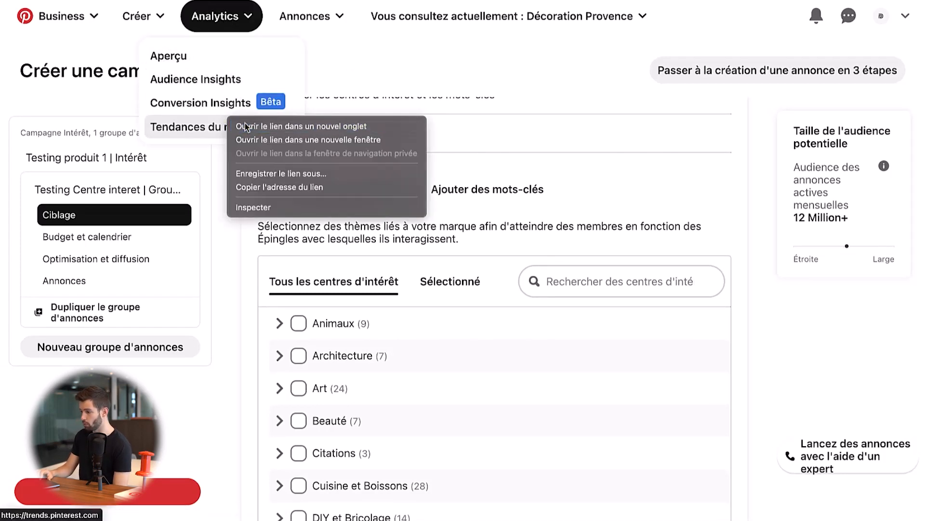
left_click(270, 126)
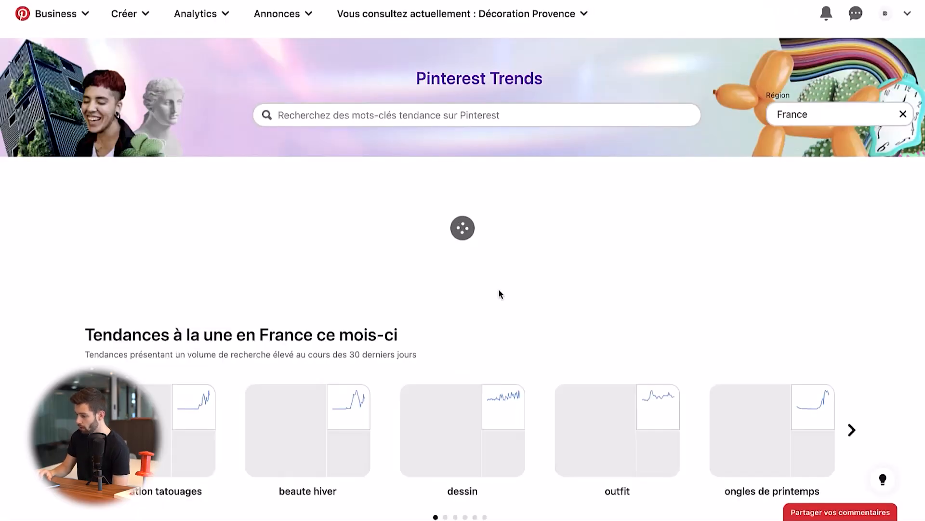
scroll(496, 298, "down", 10)
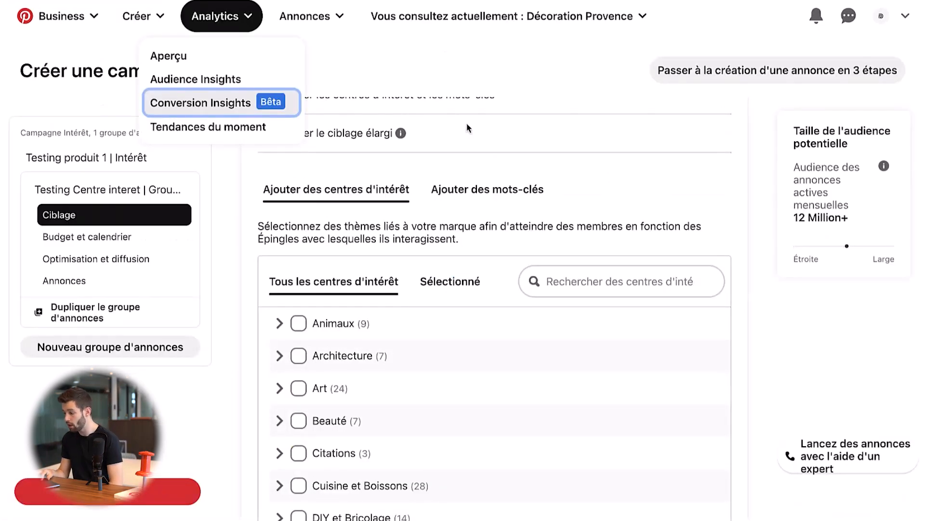
- Switch the ad group's targeting to keywords and enter "meuble", "decoration" and "salon" on separate lines
left_click(479, 189)
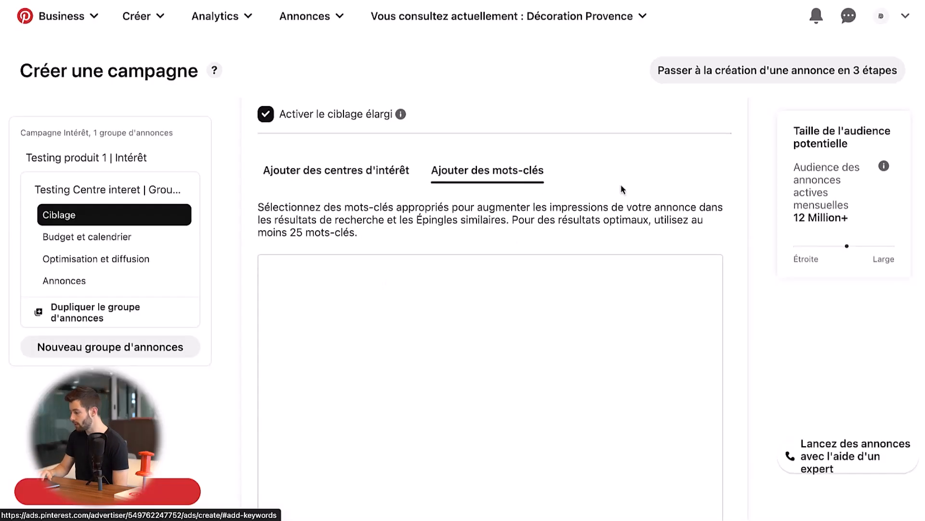
left_click(421, 277)
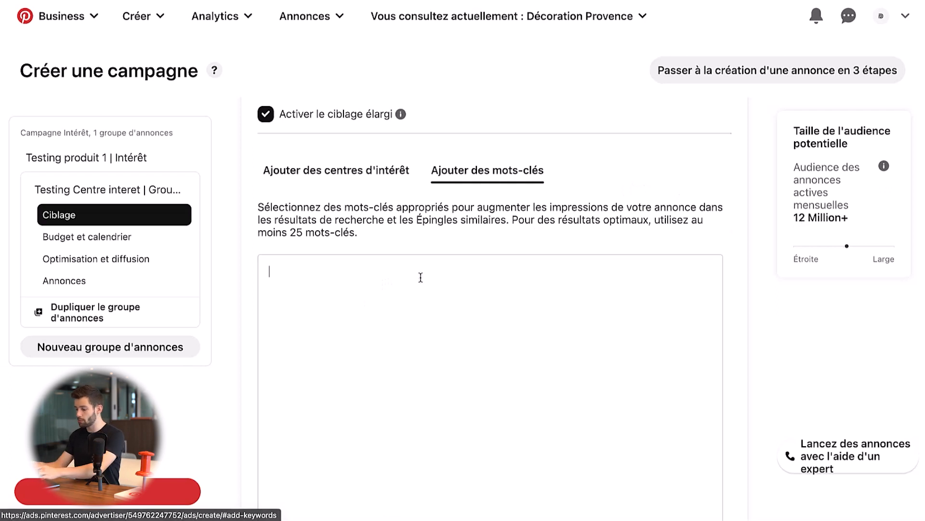
type("meuble")
key("Return")
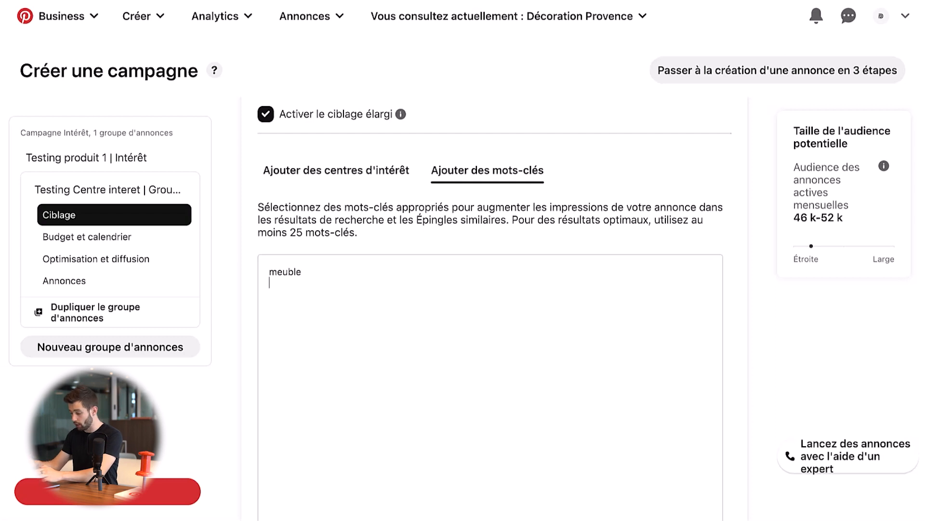
type("decoration")
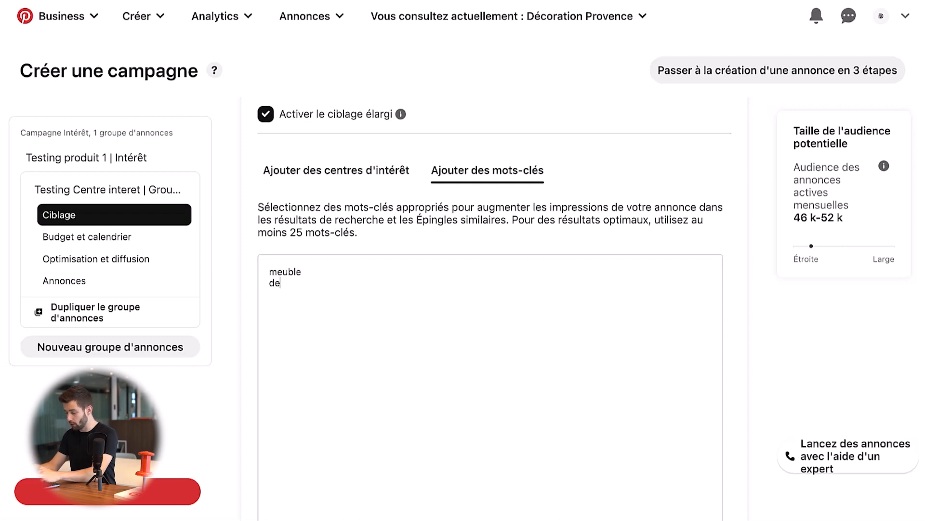
key("Return")
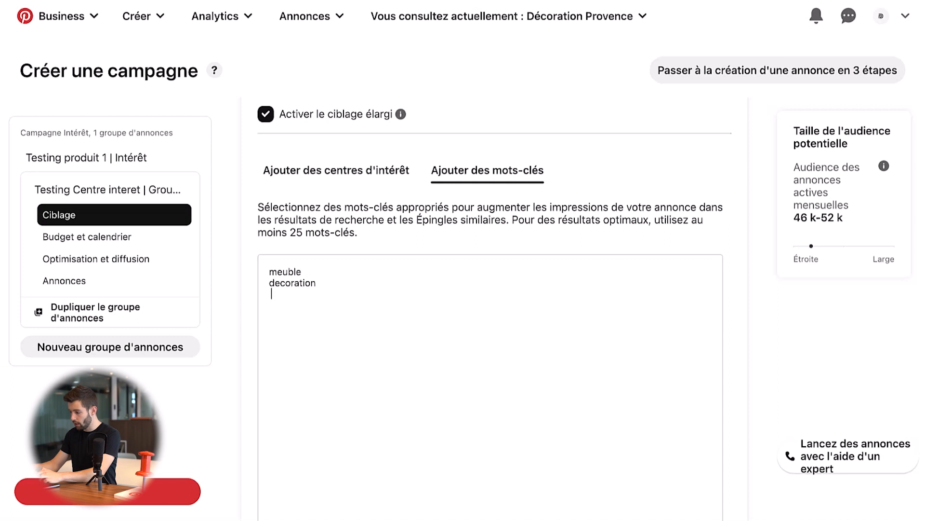
type("salon")
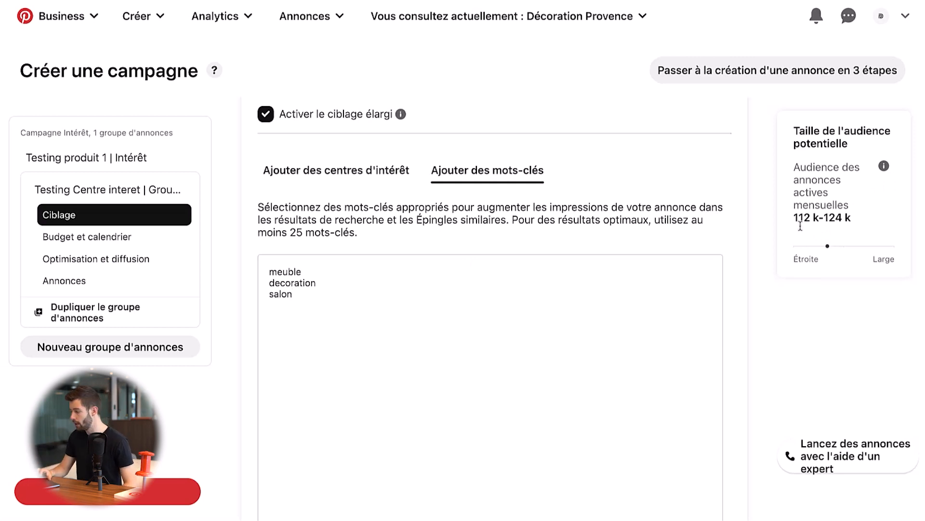
scroll(481, 319, "down", 3)
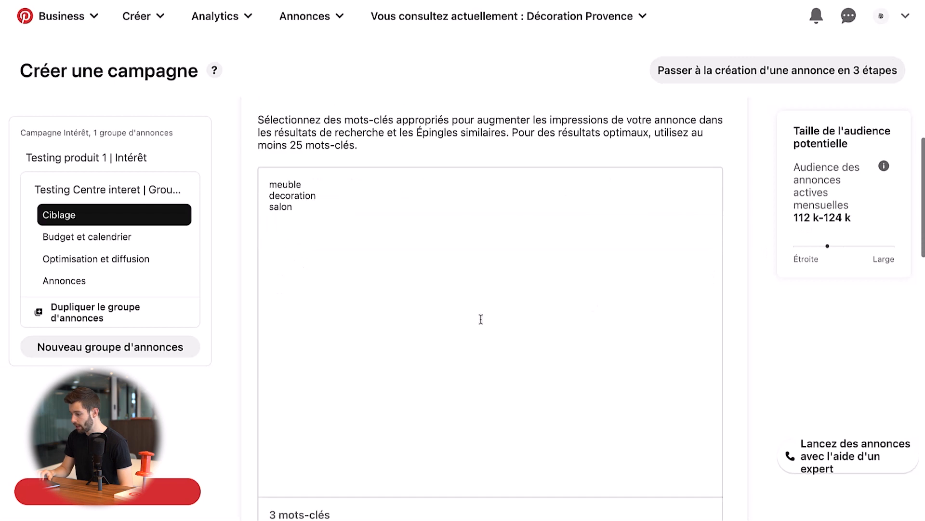
scroll(481, 319, "down", 1)
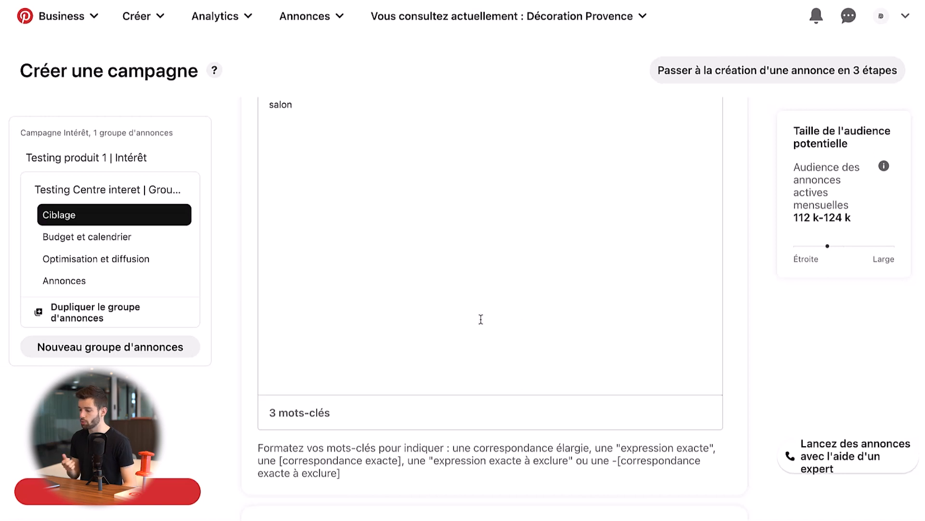
- Replace all the ad group's keywords with "yoga" and "tapis de yoga" on separate lines
scroll(481, 319, "up", 3)
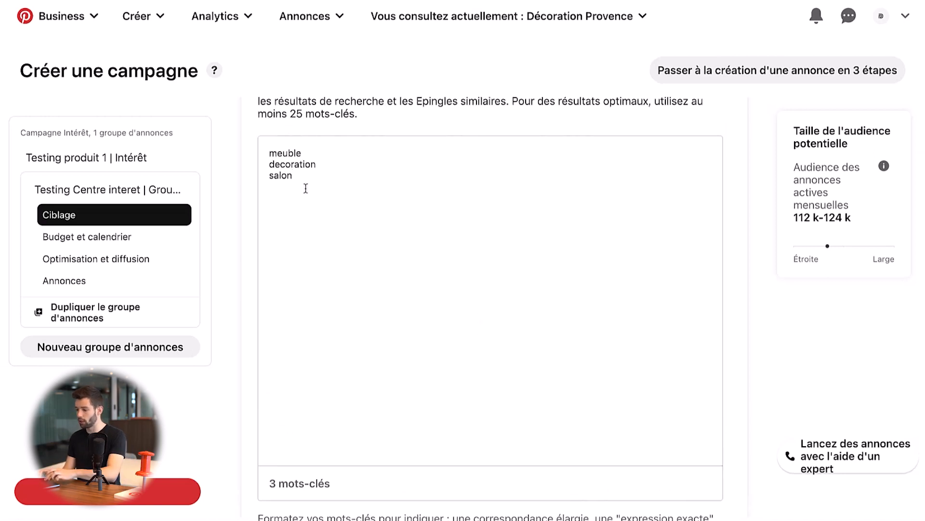
left_click_drag(296, 186, 254, 154)
type("y")
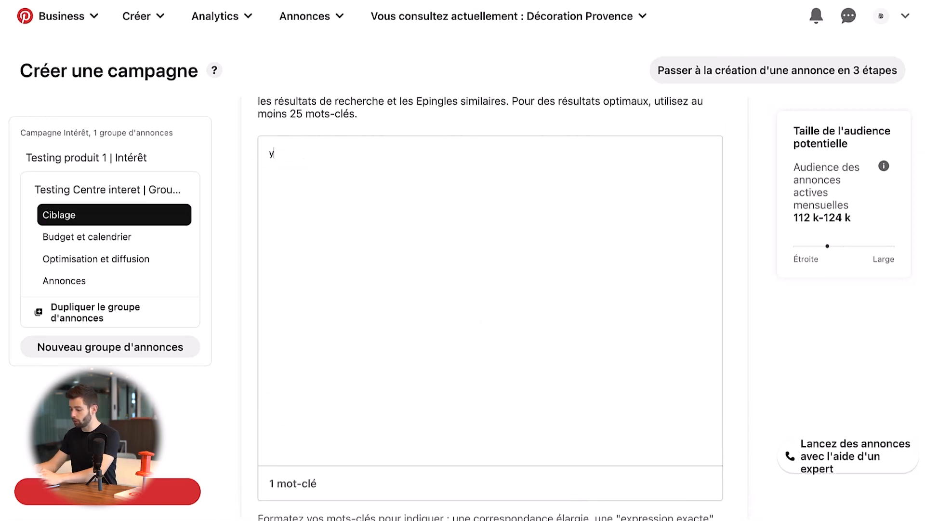
type("oge")
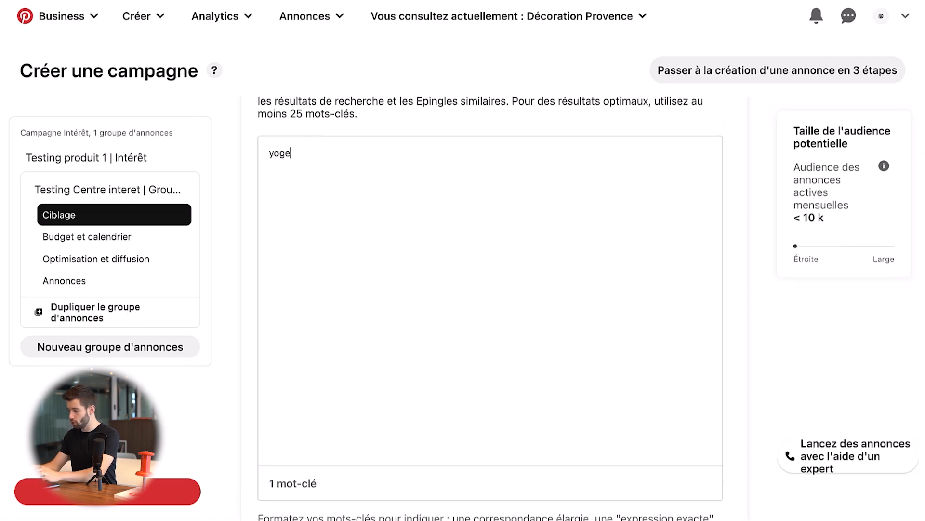
key("BackSpace")
type("a ")
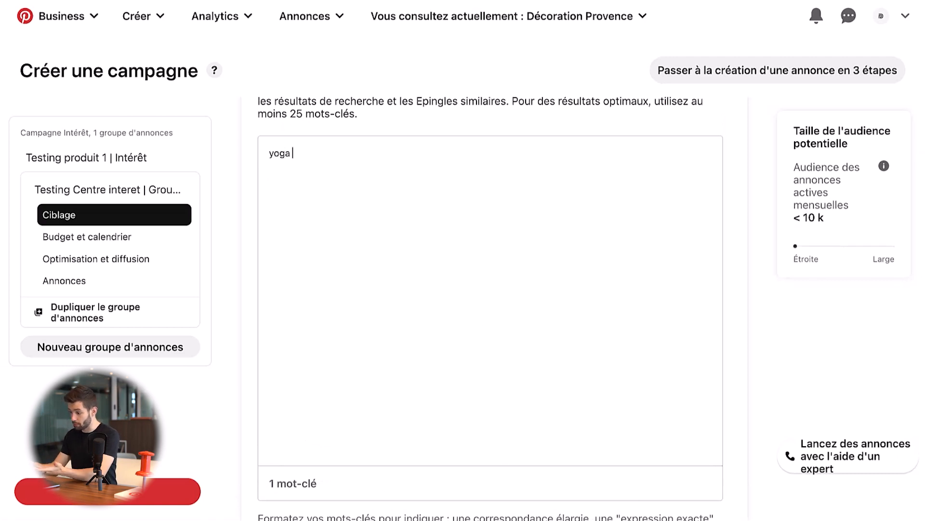
type("tapis")
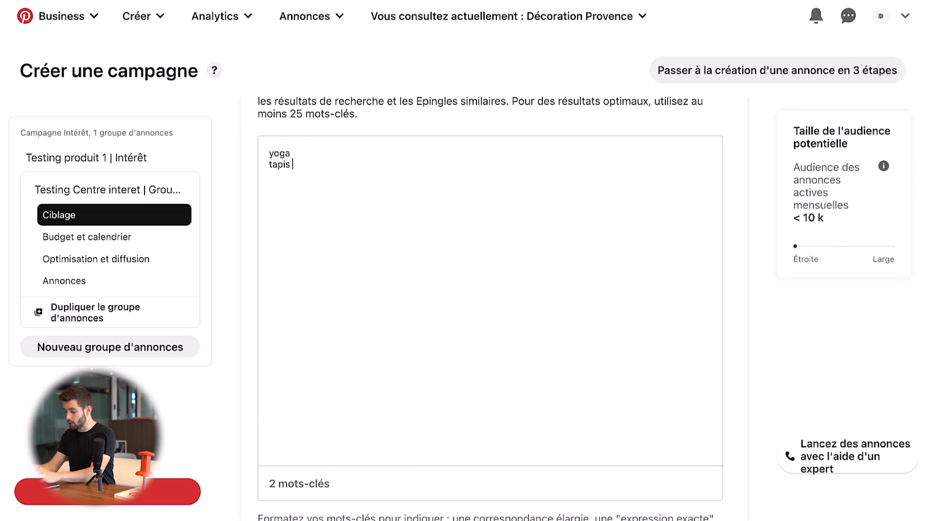
type(" de yoga")
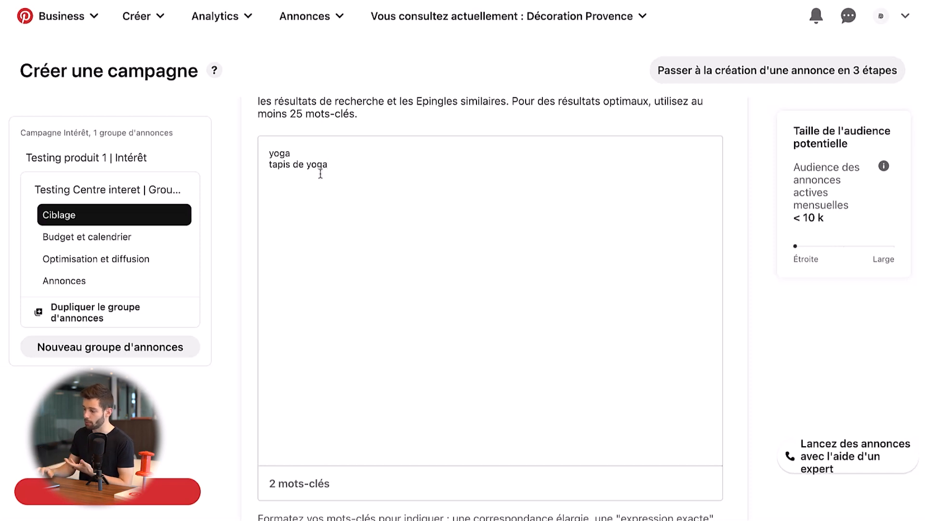
left_click(279, 153)
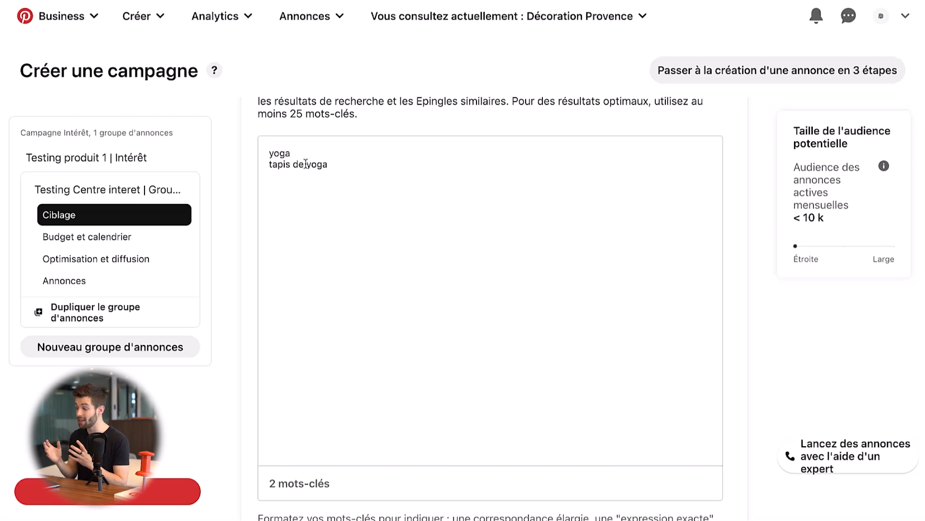
- Return to the interests list, select "Santé" to check the potential audience size, and clear the selection again
scroll(308, 163, "up", 3)
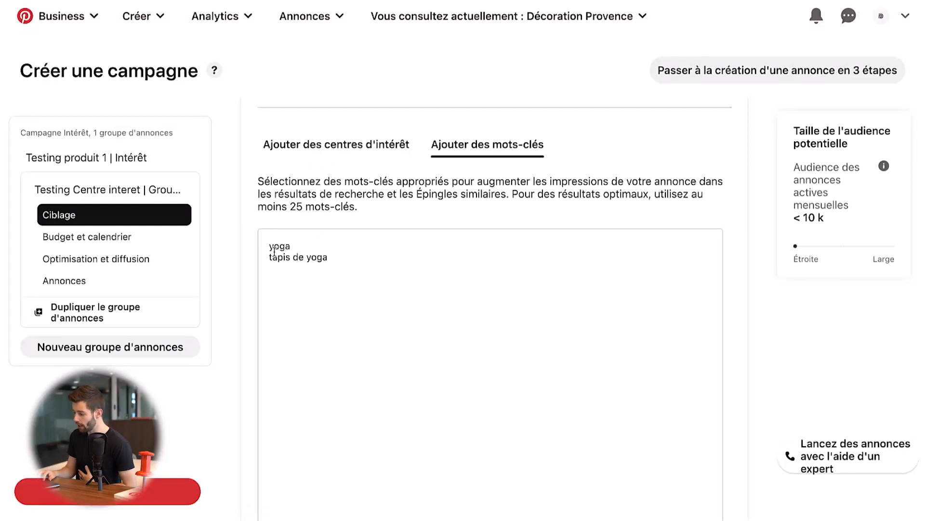
left_click(347, 147)
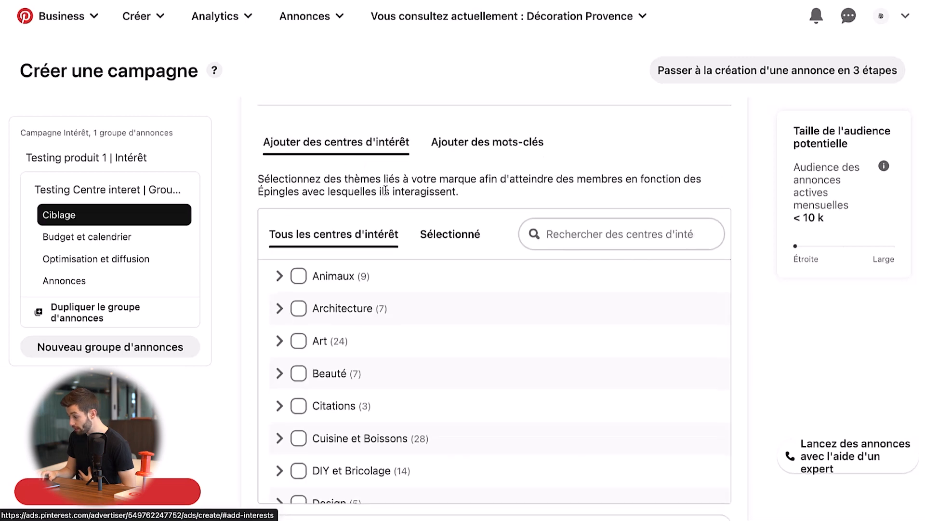
scroll(377, 240, "down", 2)
scroll(377, 240, "down", 9)
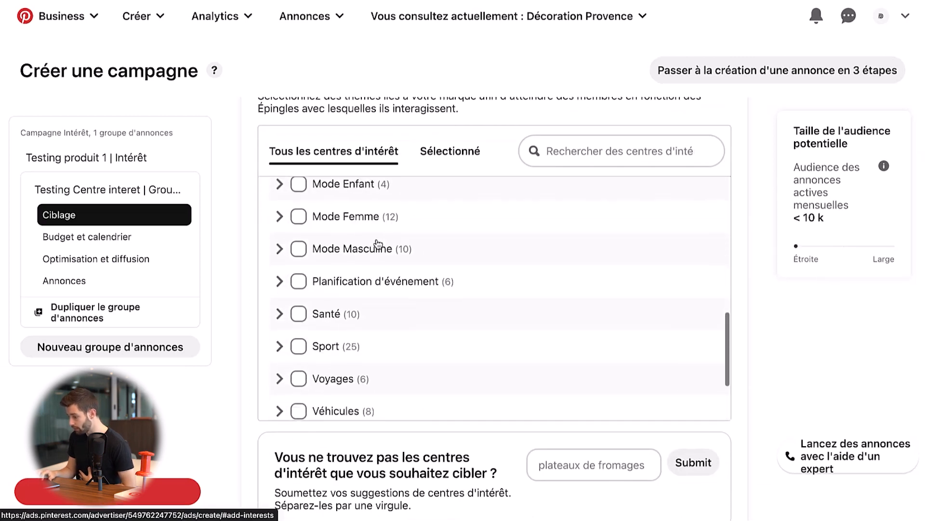
left_click(300, 314)
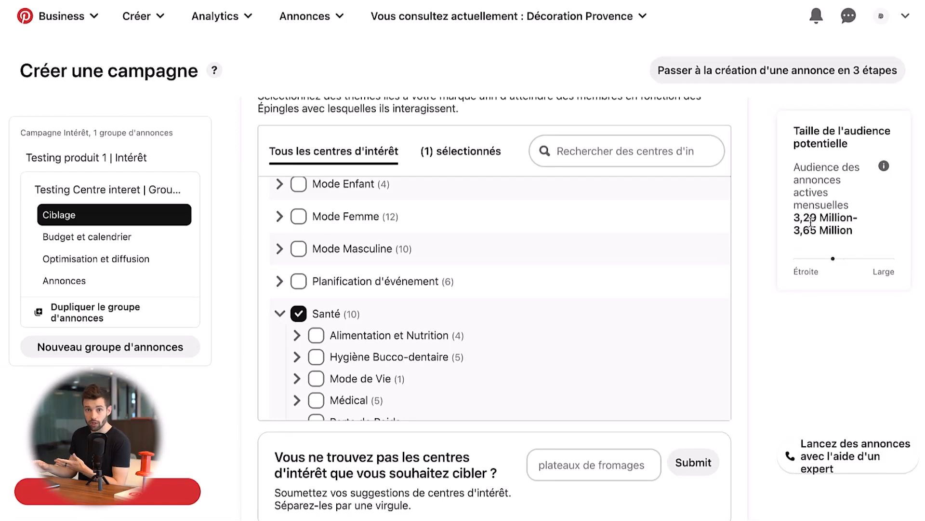
scroll(866, 314, "up", 3)
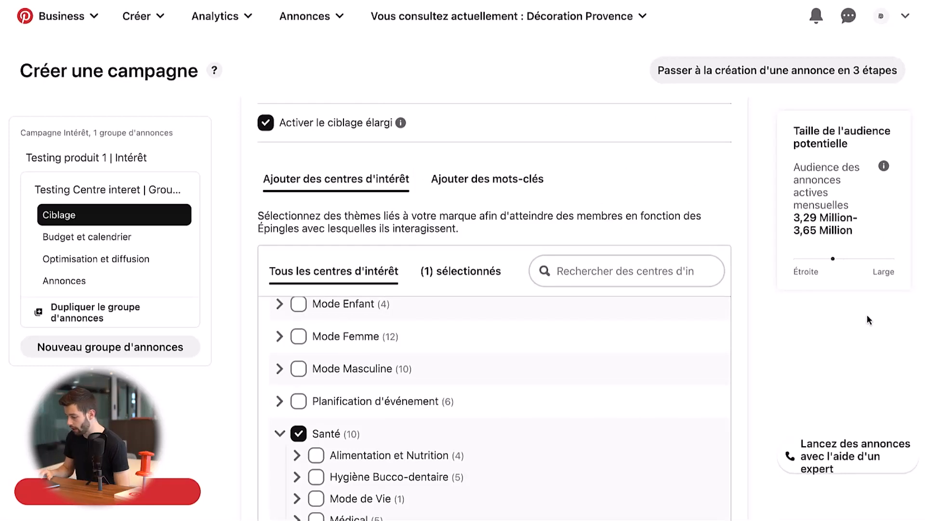
left_click(299, 434)
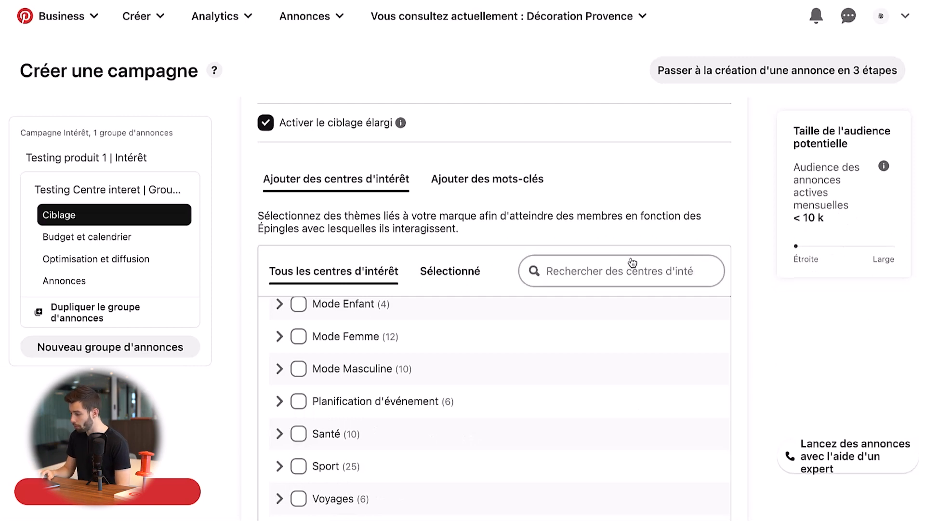
- Disable expanded targeting ("Activer le ciblage élargi") for the ad group's interests and keywords
scroll(514, 180, "up", 4)
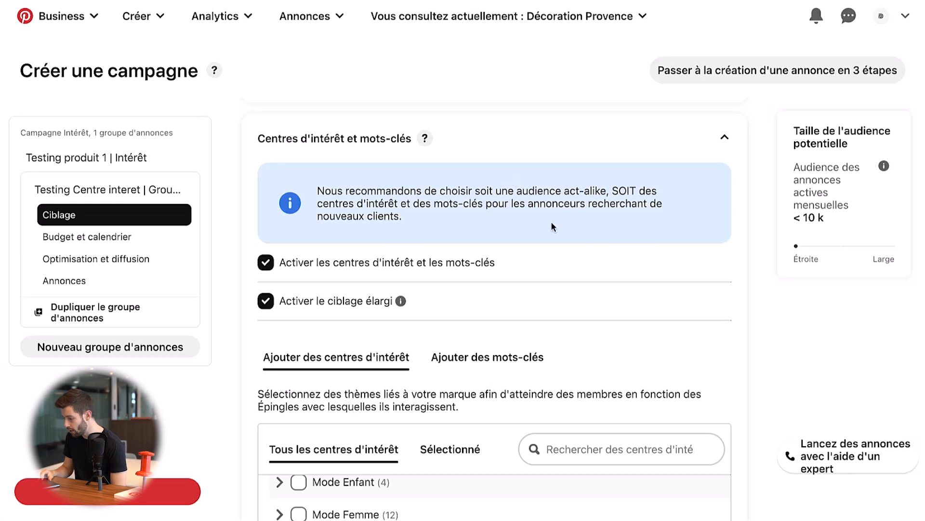
scroll(551, 221, "down", 1)
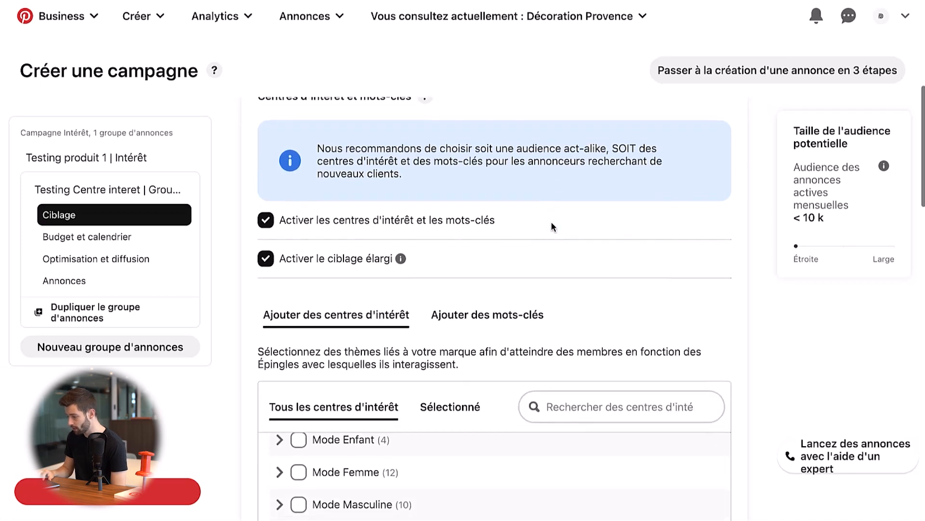
left_click(267, 259)
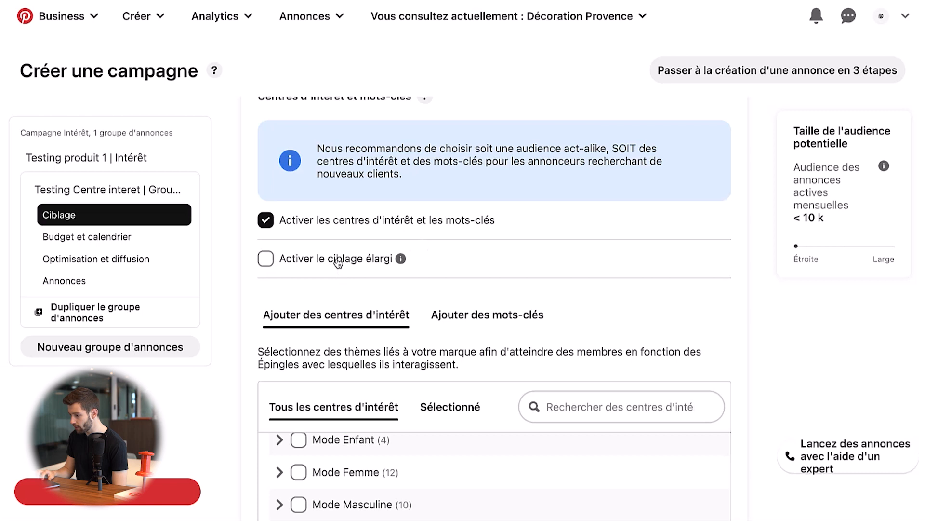
- Select the "Décoration Intérieure" interest to check the potential audience size, and clear and collapse it again
scroll(444, 306, "down", 3)
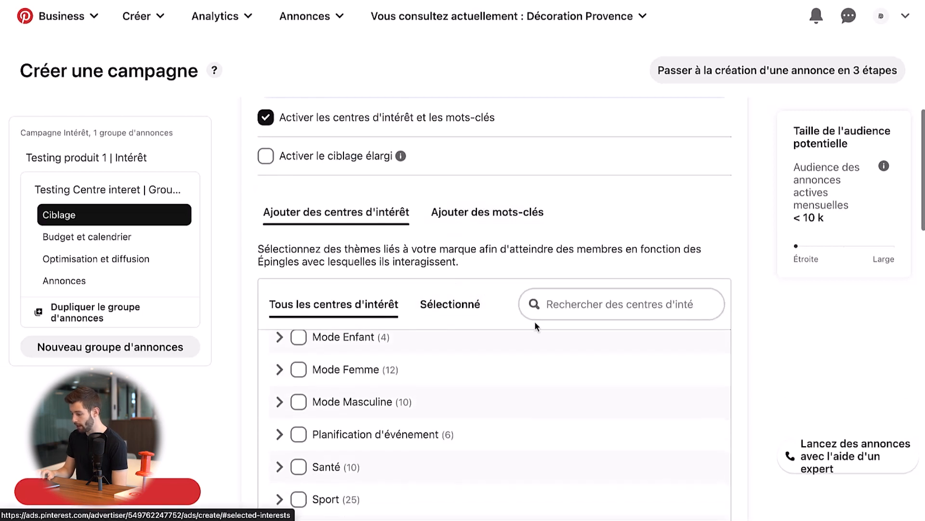
scroll(750, 332, "down", 4)
scroll(479, 331, "up", 4)
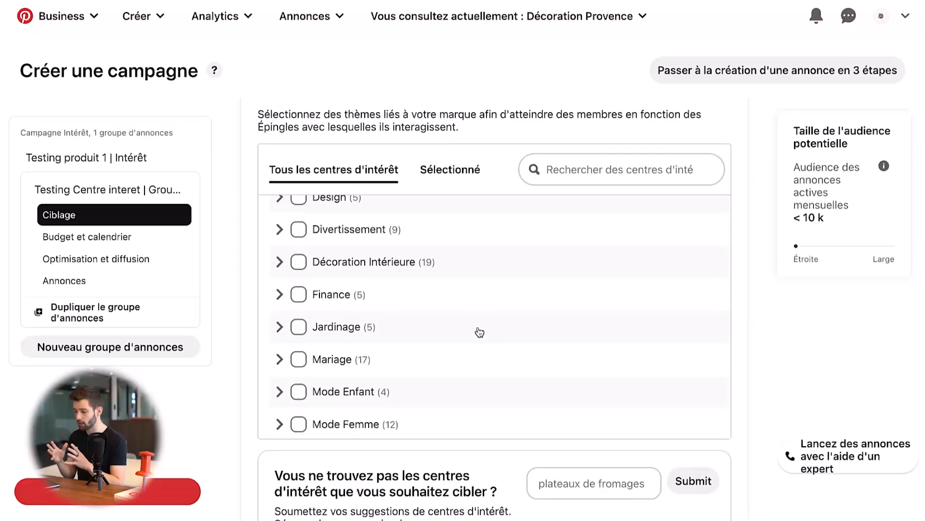
left_click(301, 264)
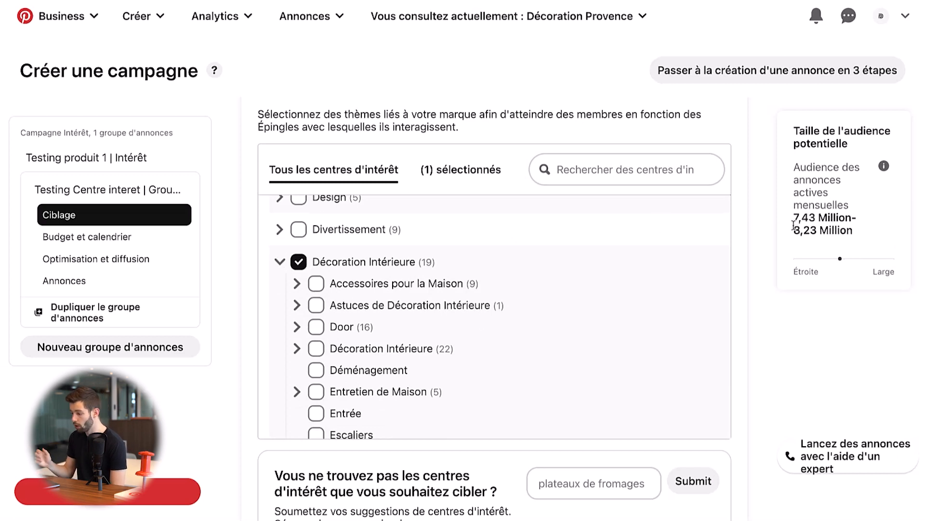
left_click(279, 262)
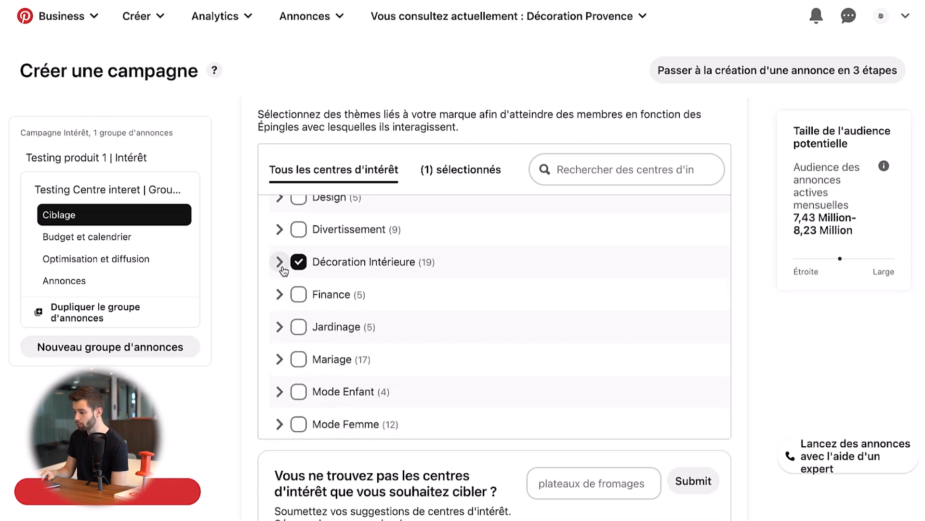
left_click(298, 261)
left_click(279, 261)
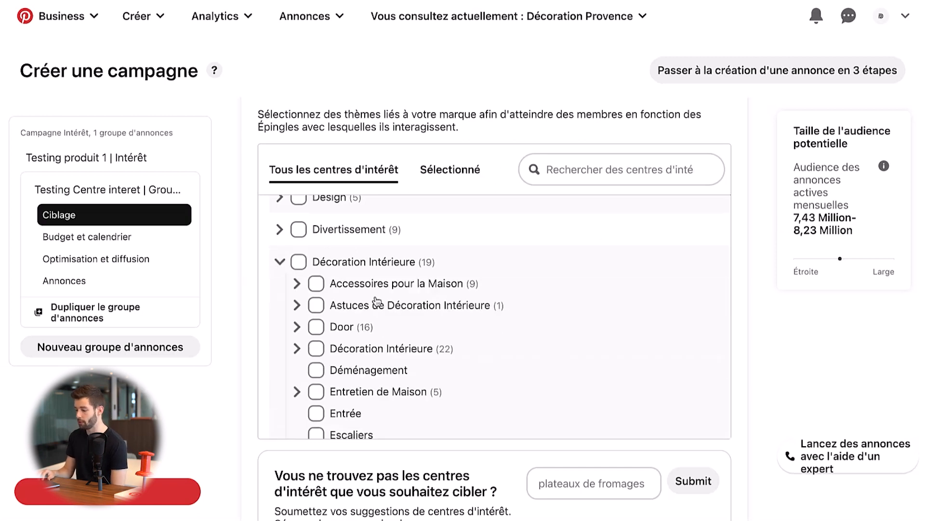
scroll(277, 269, "up", 1)
left_click(277, 289)
- Select the "Beauté" interest for the ad group's targeting
scroll(339, 306, "up", 5)
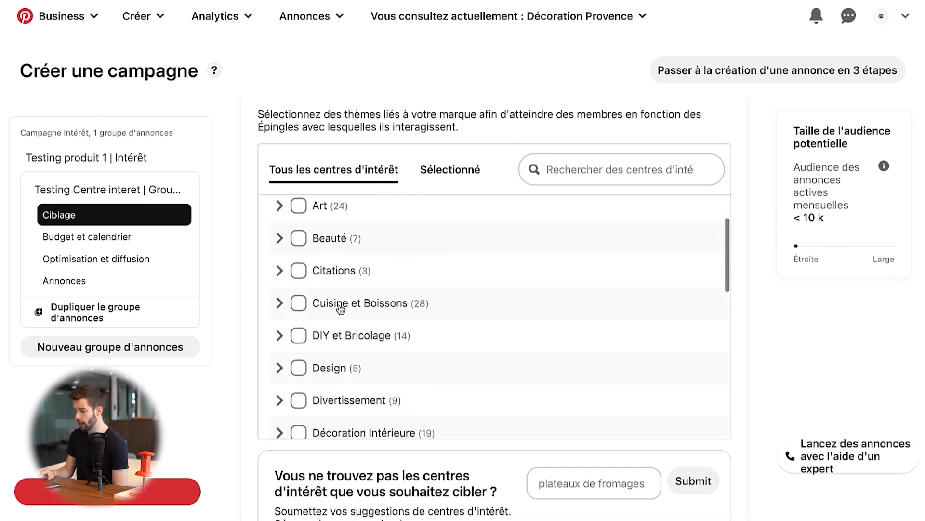
left_click(298, 288)
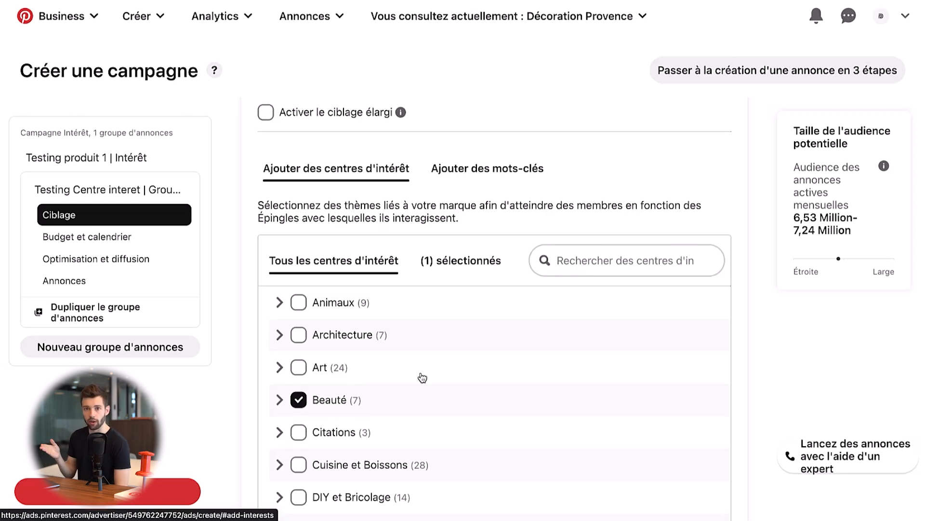
- Clear the "Beauté" interest and select "Mode Femme" for the ad group's targeting
left_click(300, 404)
scroll(383, 411, "down", 4)
scroll(382, 410, "down", 5)
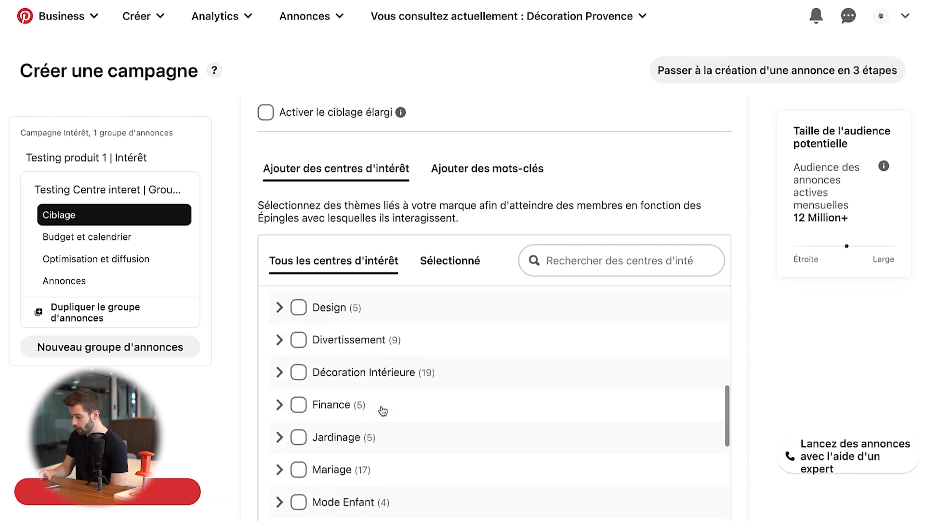
left_click(300, 470)
scroll(409, 446, "down", 10)
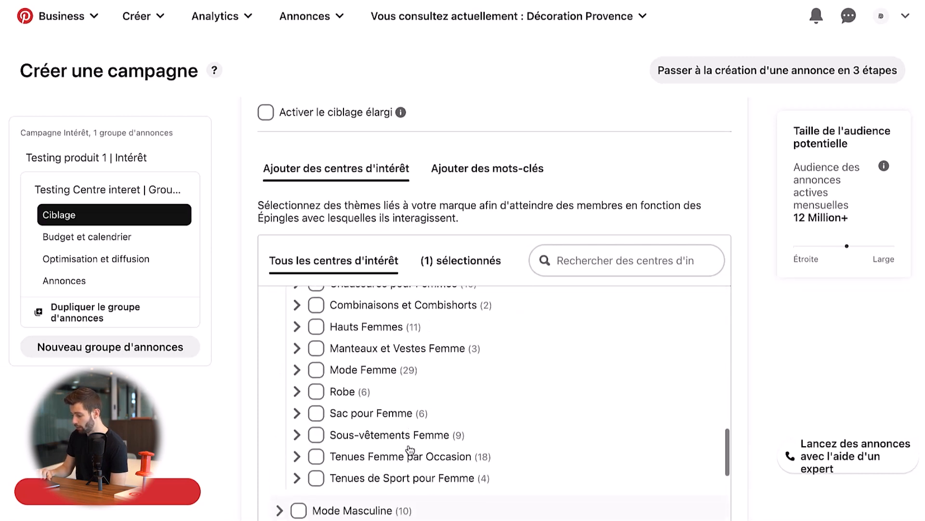
scroll(409, 449, "down", 3)
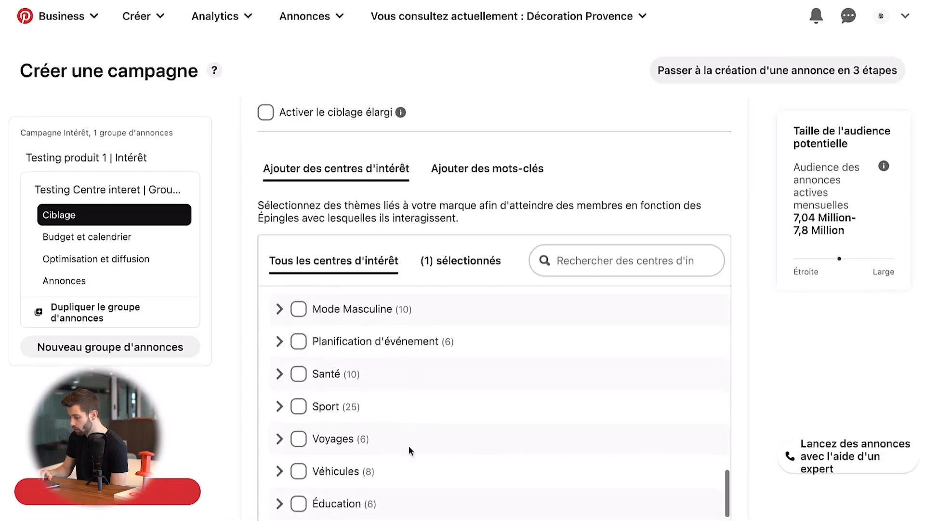
scroll(466, 382, "up", 15)
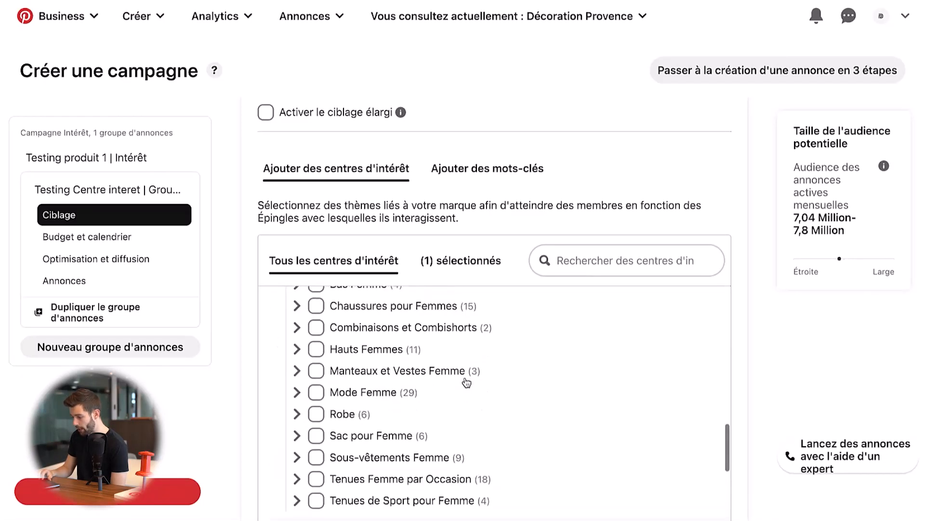
scroll(465, 377, "down", 1)
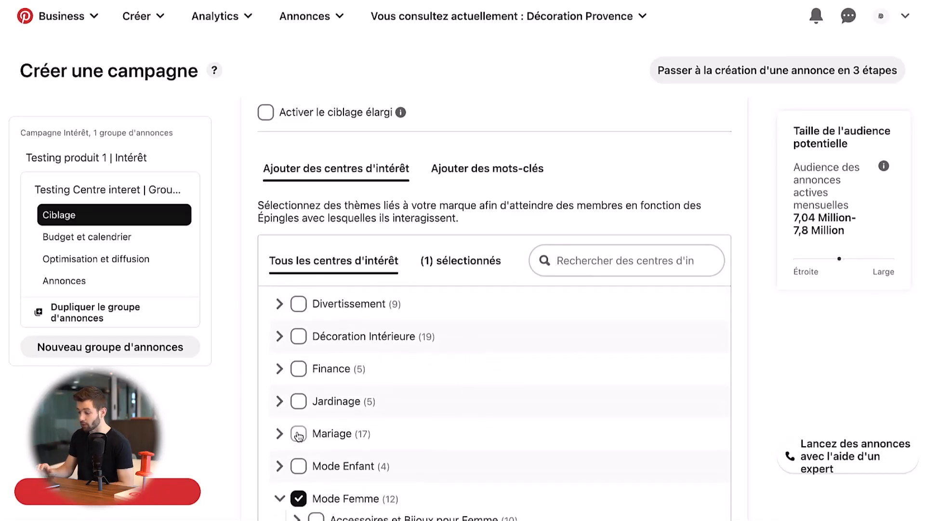
- Add the "Mariage" interest to the targeting and collapse the expanded "Mariage" and "Mode Femme" subcategories
left_click(299, 434)
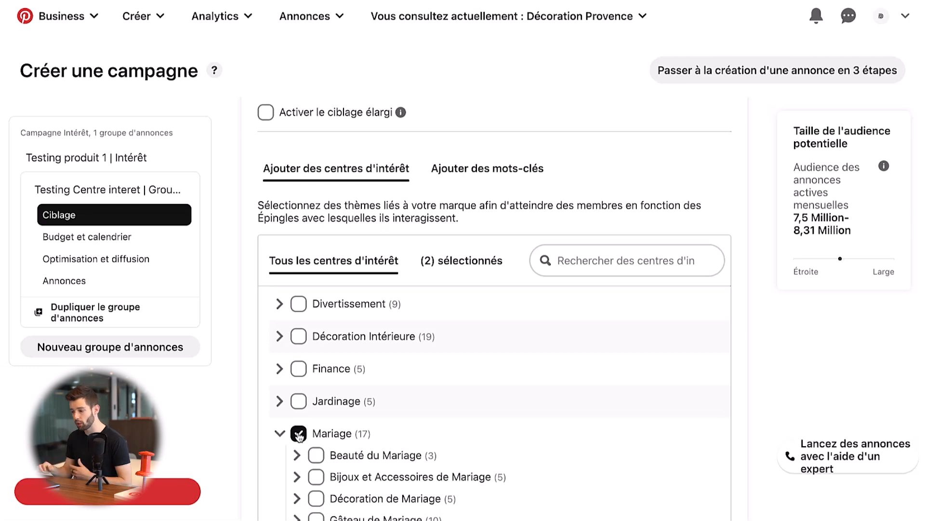
left_click(280, 433)
scroll(300, 433, "down", 1)
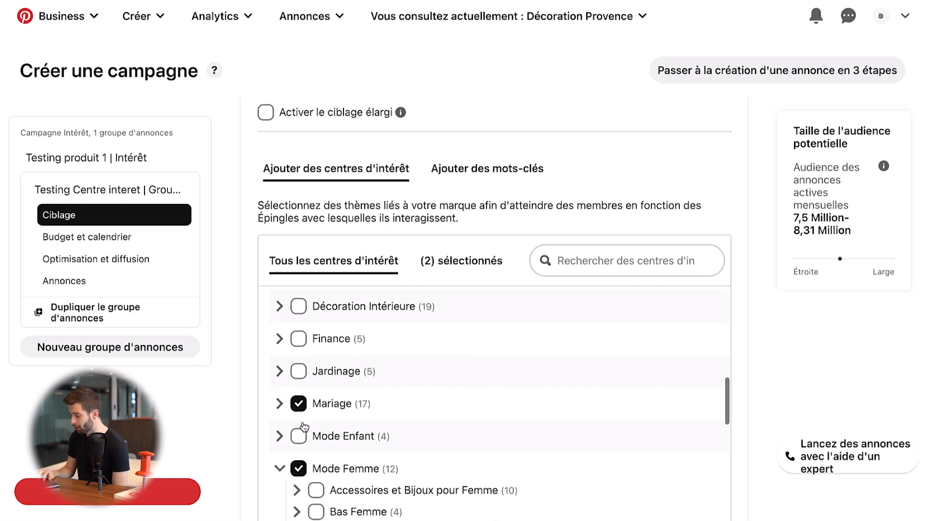
left_click(281, 469)
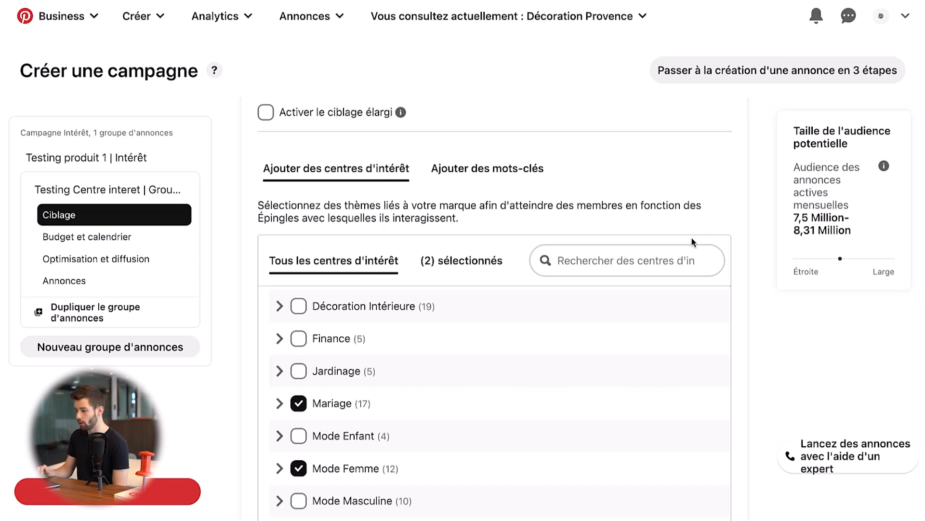
- Expand the ad group's demographic targeting settings ("Données démographiques")
scroll(706, 204, "down", 8)
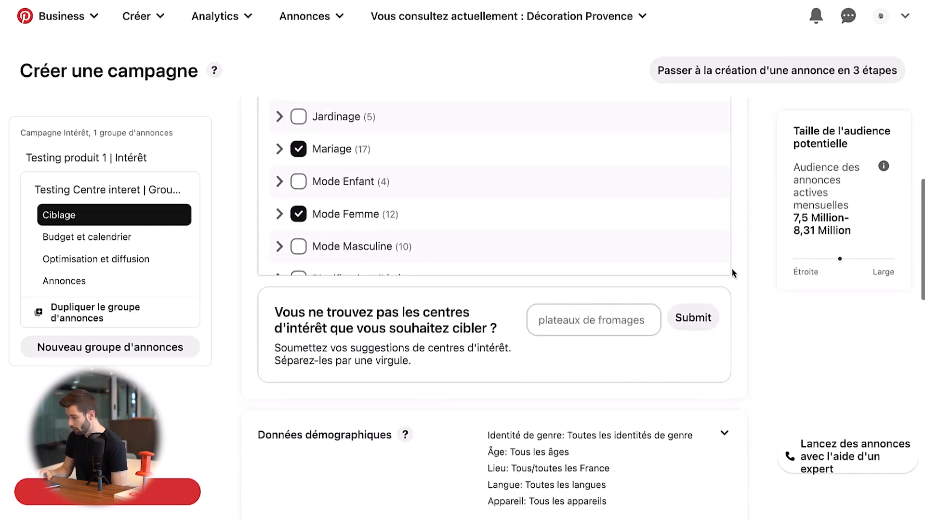
left_click(554, 284)
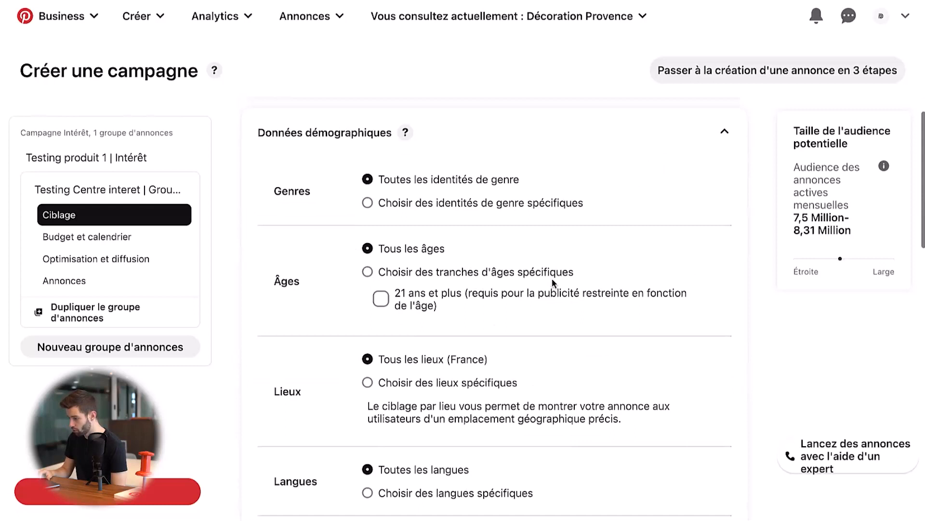
- Try targeting specific gender identities with "Homme" excluded, and restore targeting of all gender identities
left_click(408, 205)
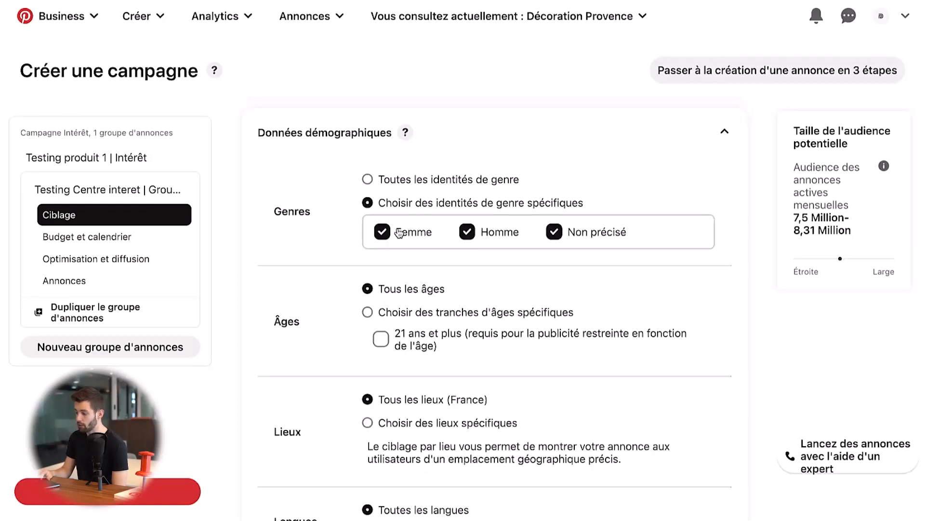
left_click(469, 235)
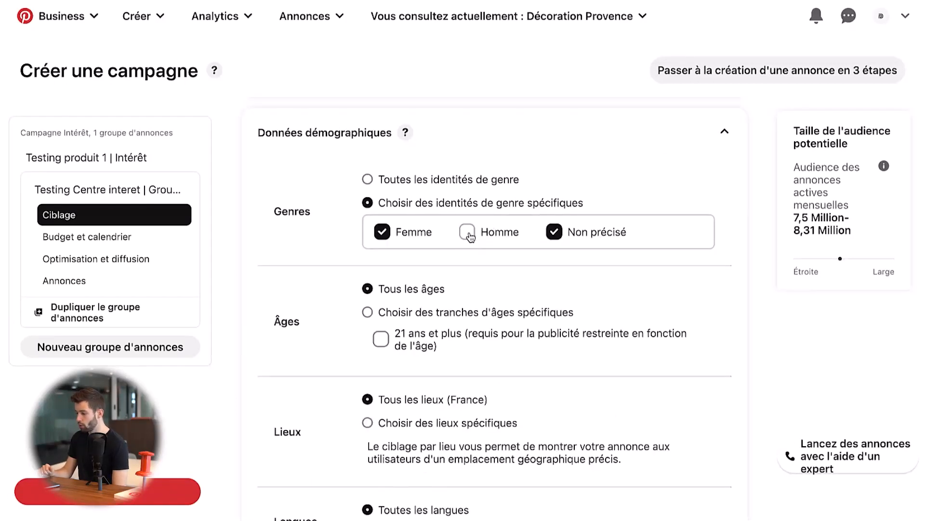
left_click(431, 184)
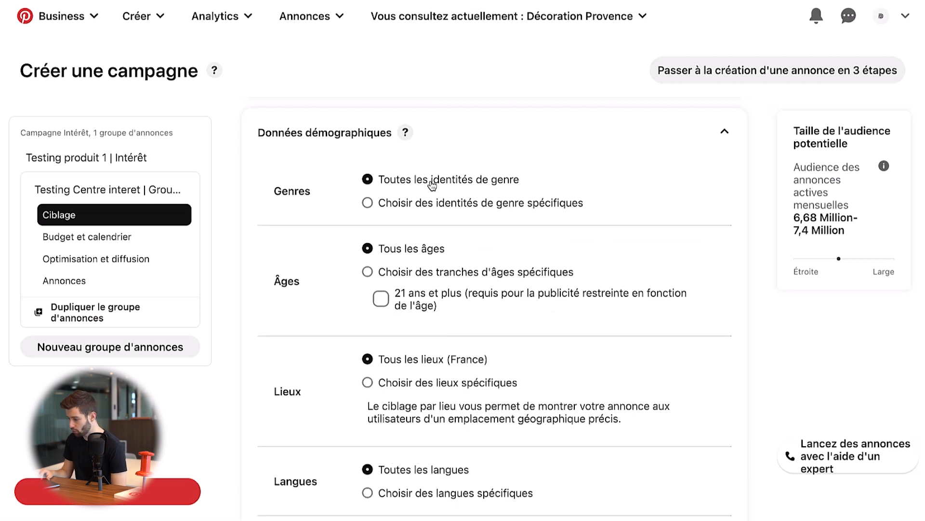
- Try limiting the ages to 18-24, 25-34, 35-44 and 45-49, and restore targeting of all ages
scroll(431, 185, "down", 3)
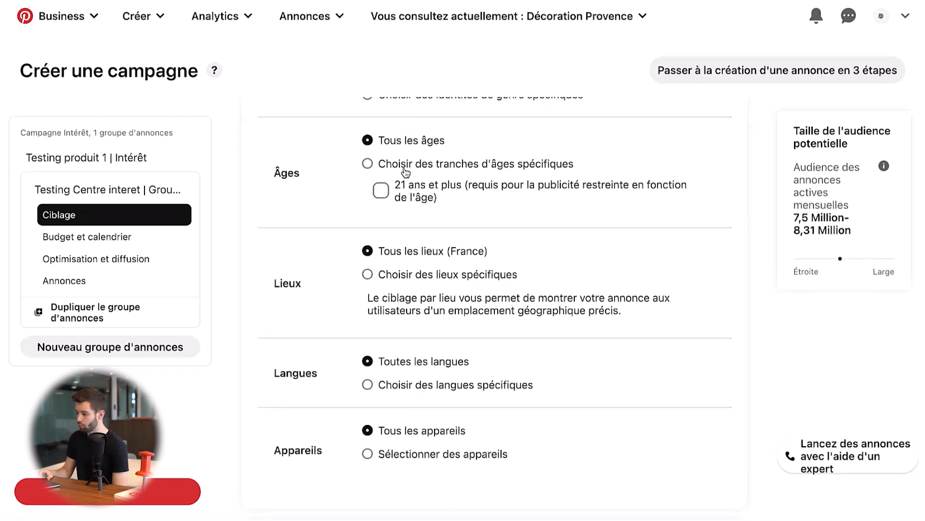
left_click(405, 170)
left_click(381, 191)
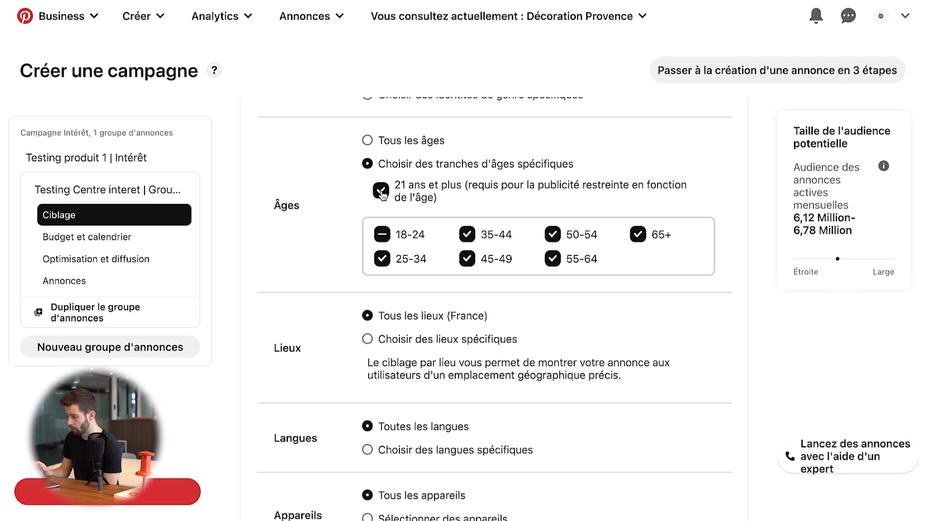
left_click(638, 234)
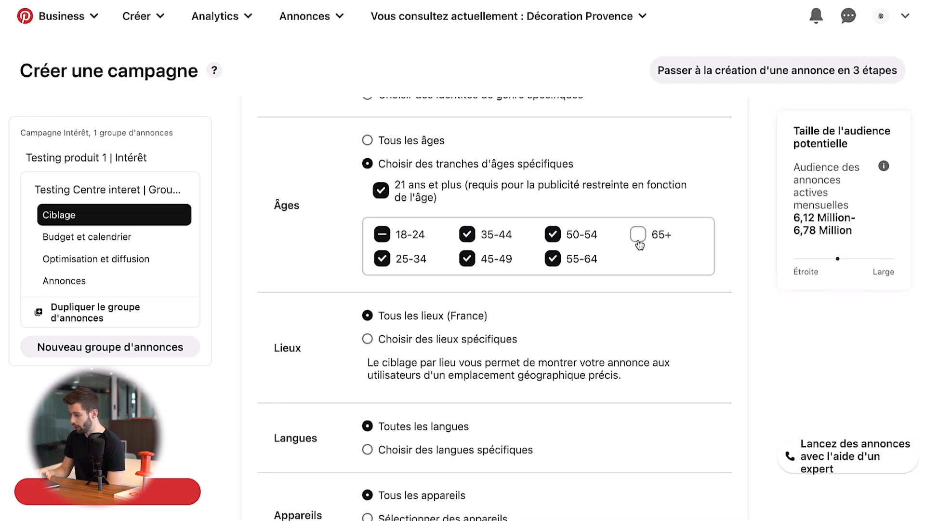
left_click(554, 261)
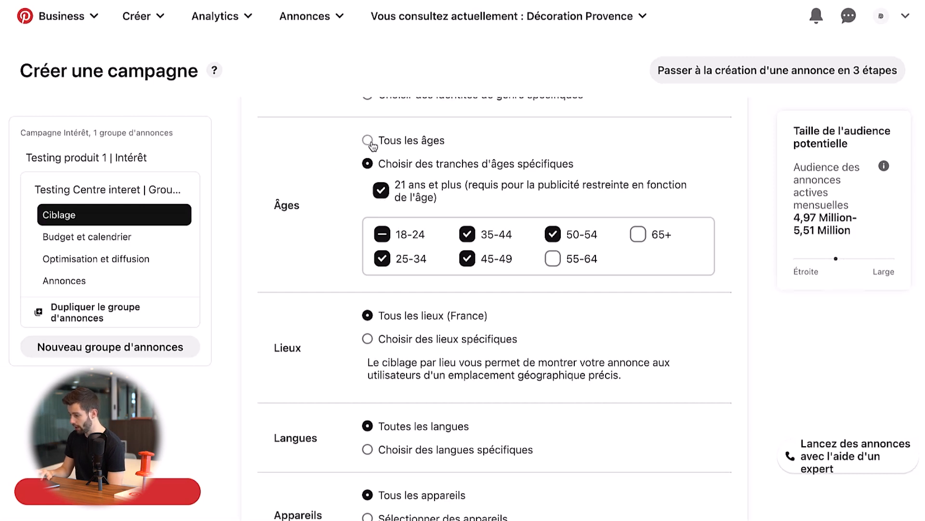
left_click(553, 235)
left_click(383, 234)
left_click(382, 190)
left_click(382, 234)
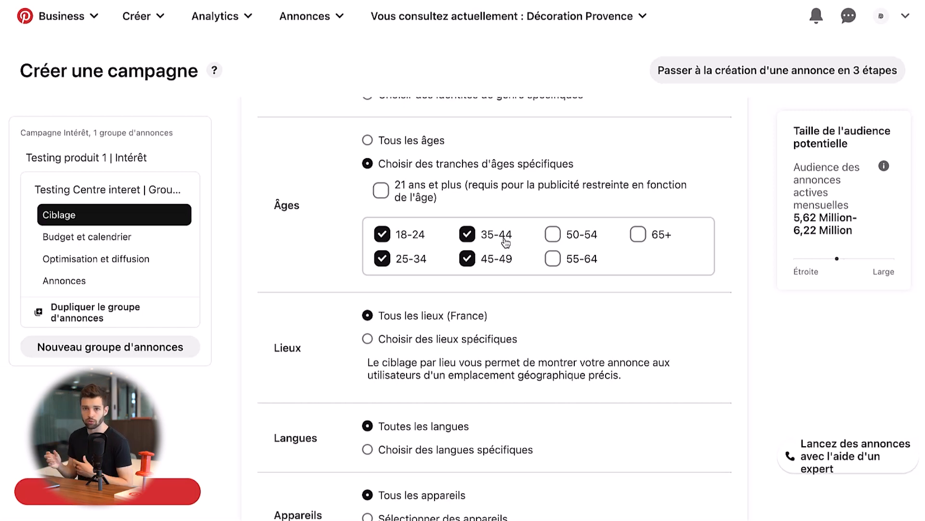
left_click(398, 145)
- Switch to specific locations to view the available countries and regions, and restore "Tous les lieux (France)"
scroll(477, 266, "down", 2)
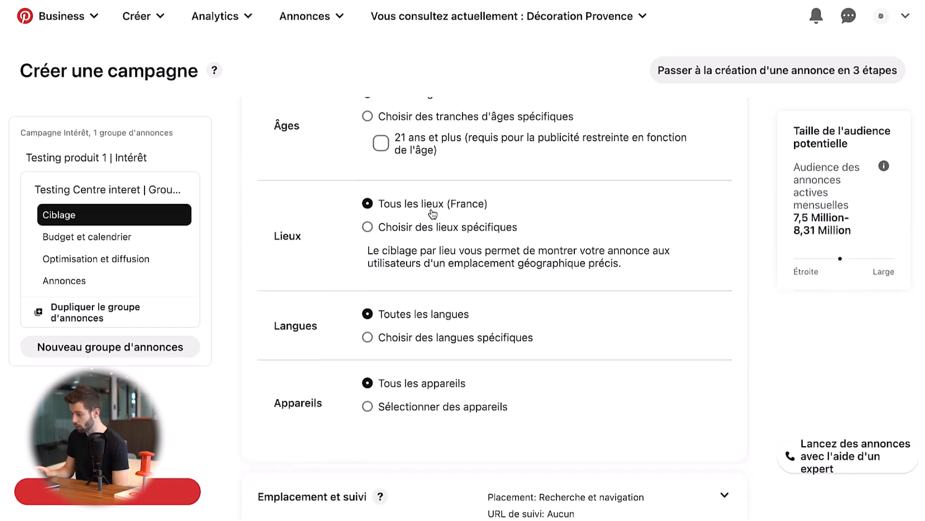
left_click(431, 227)
scroll(434, 282, "down", 3)
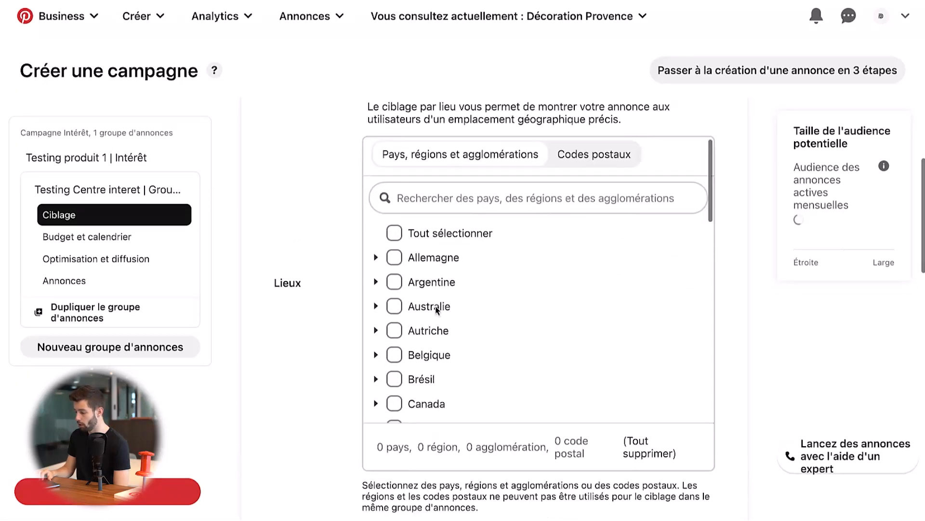
scroll(437, 309, "down", 10)
scroll(437, 309, "up", 10)
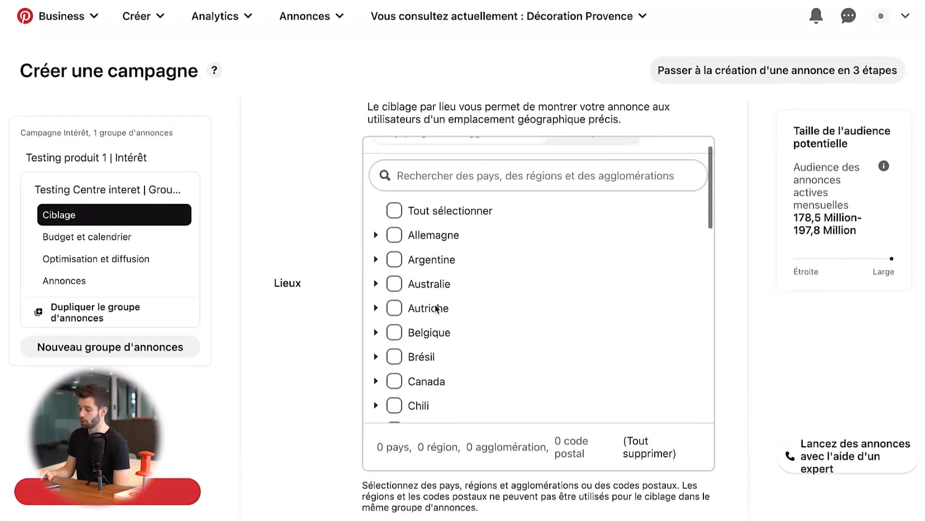
scroll(436, 309, "up", 5)
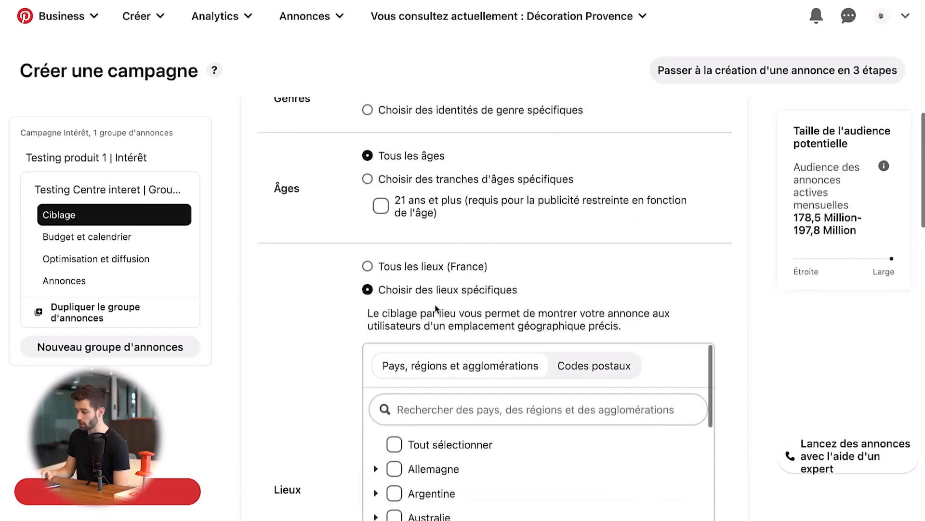
left_click(411, 269)
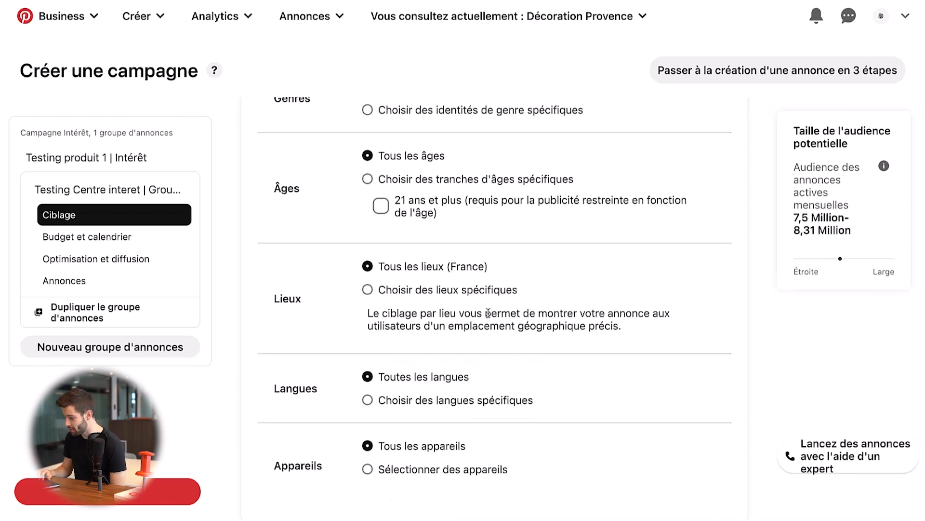
- Restrict the language targeting to "français" by clearing all languages and searching for "fr"
scroll(458, 308, "down", 2)
left_click(395, 311)
scroll(400, 311, "down", 2)
scroll(414, 312, "down", 1)
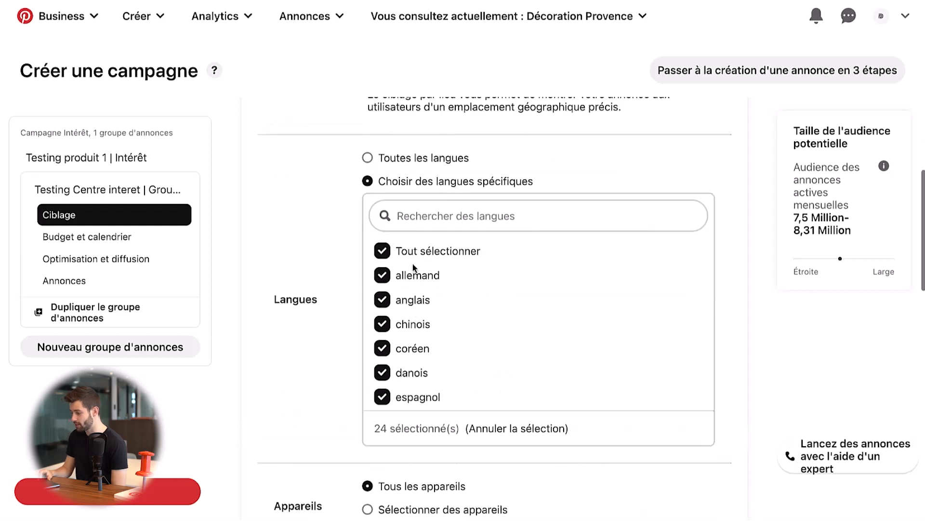
left_click(415, 246)
left_click(434, 217)
type("fr")
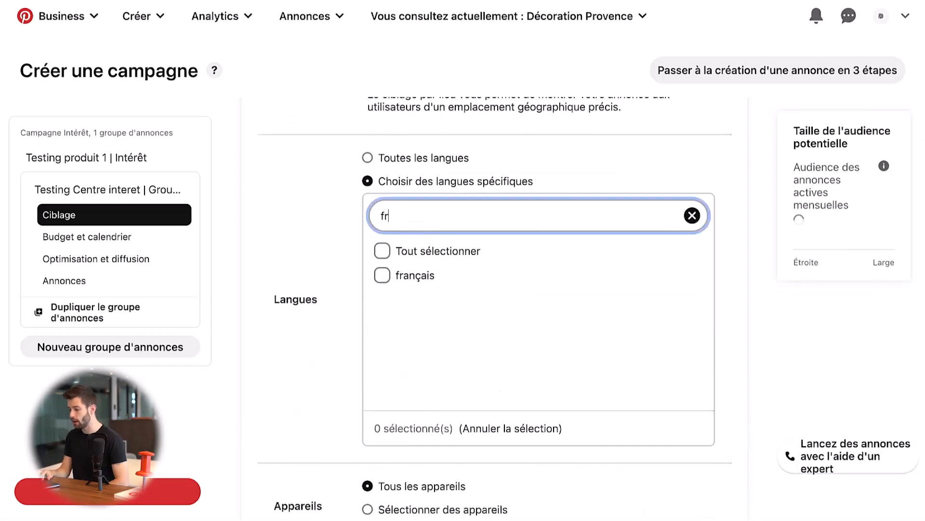
left_click(382, 275)
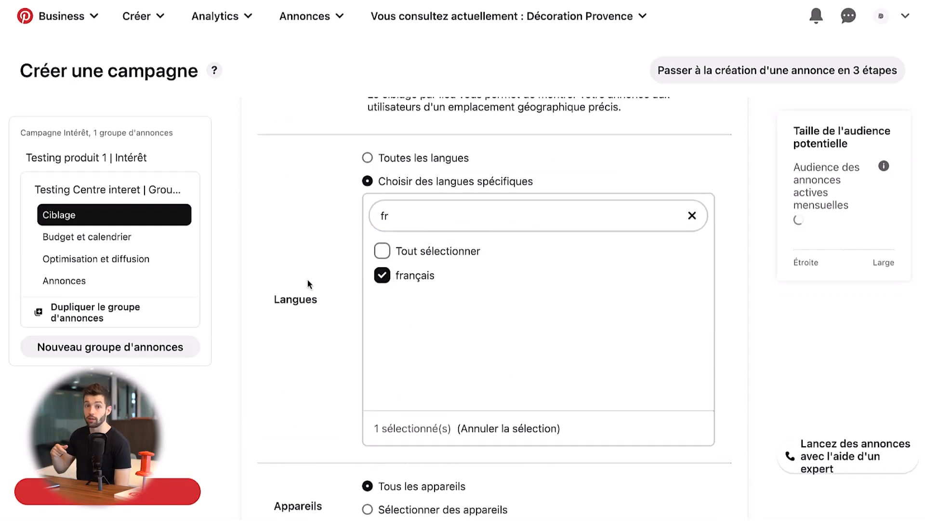
scroll(649, 202, "down", 4)
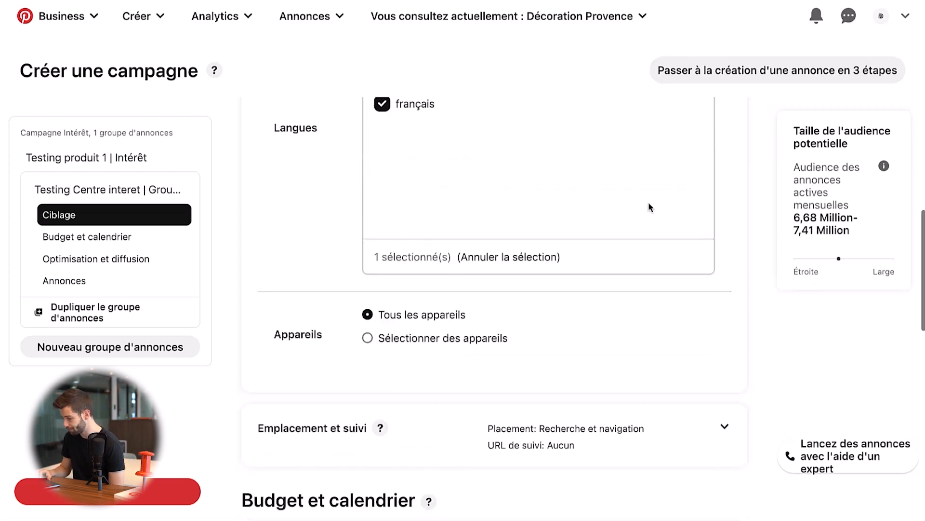
scroll(637, 209, "up", 3)
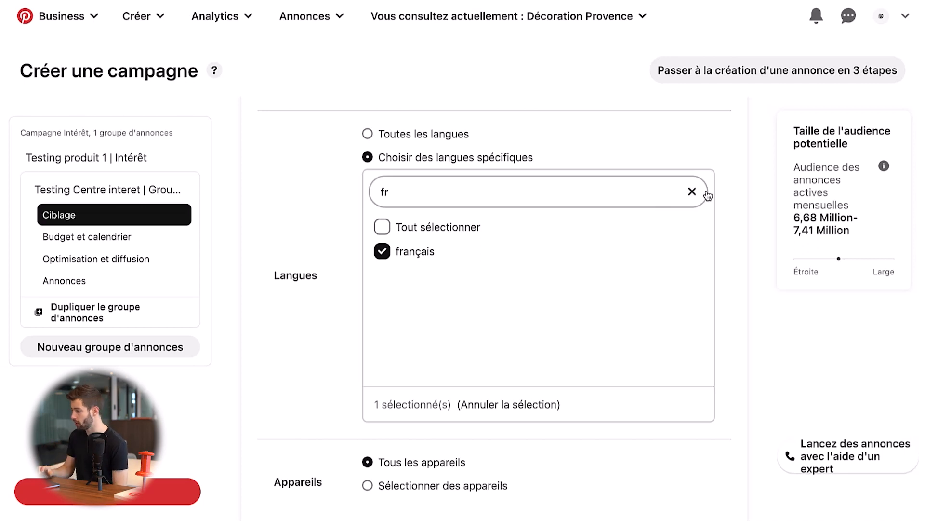
- Expand "Emplacement et suivi" to review the ad placement options, and collapse it again
scroll(664, 192, "down", 6)
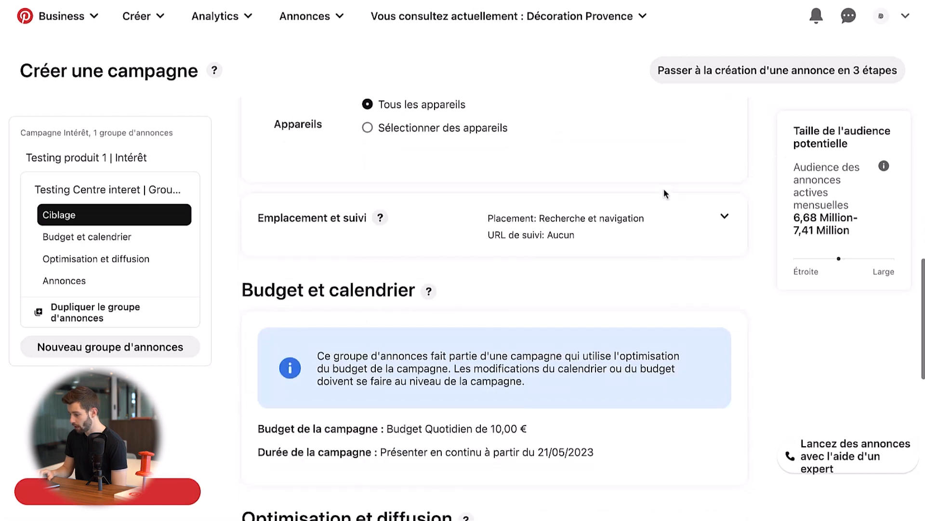
left_click(651, 222)
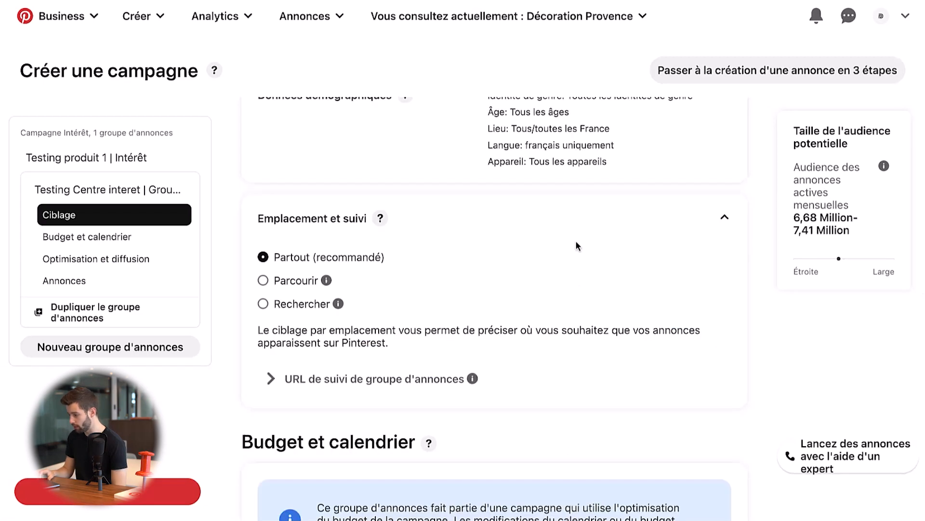
left_click(560, 223)
scroll(560, 224, "up", 2)
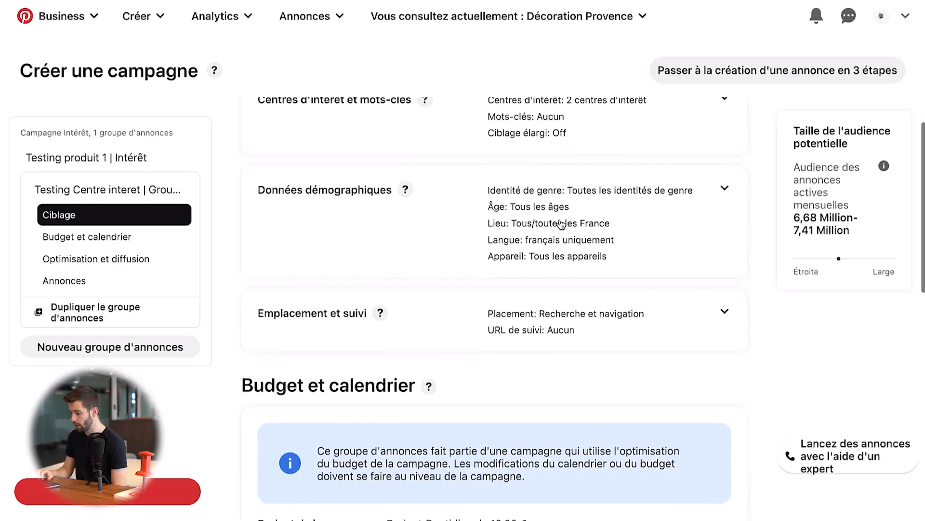
- Review the ad group's budget and schedule, optimisation, and bidding settings
scroll(560, 223, "down", 2)
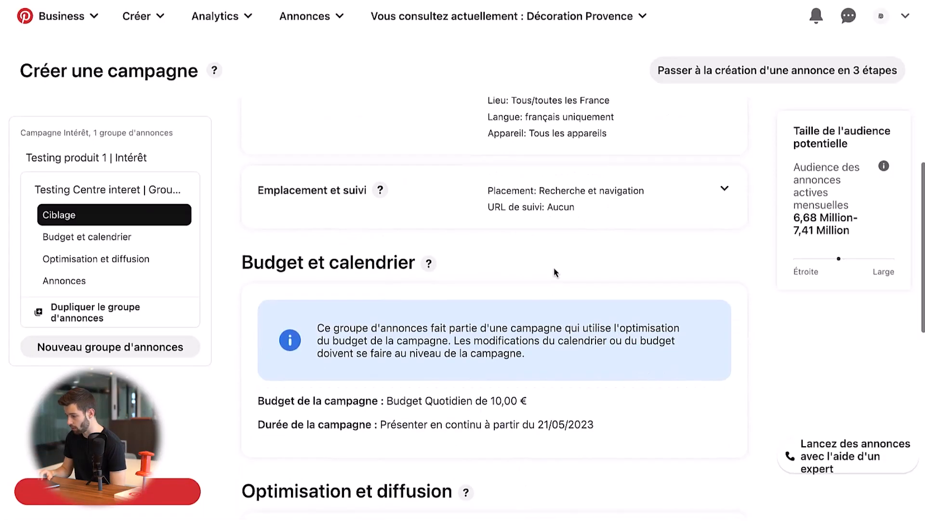
scroll(351, 278, "down", 3)
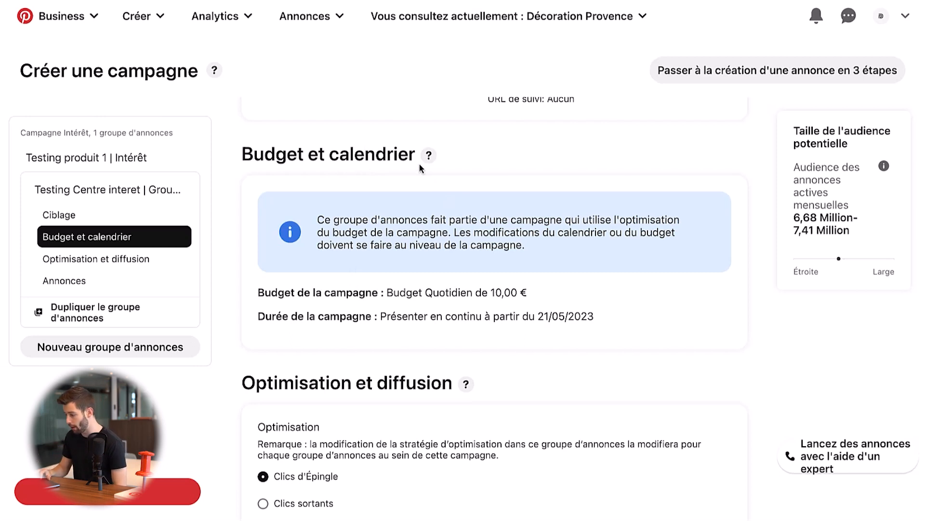
scroll(480, 220, "down", 5)
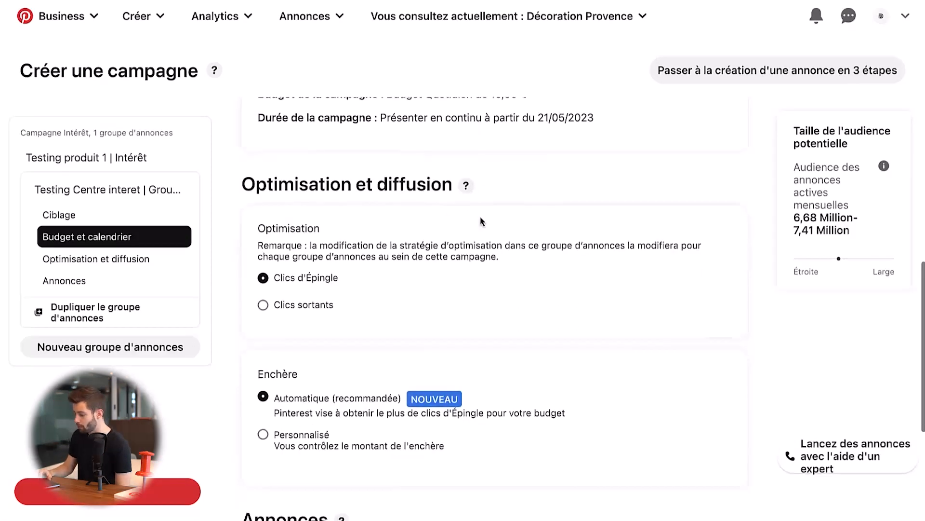
scroll(481, 221, "down", 1)
scroll(481, 221, "up", 1)
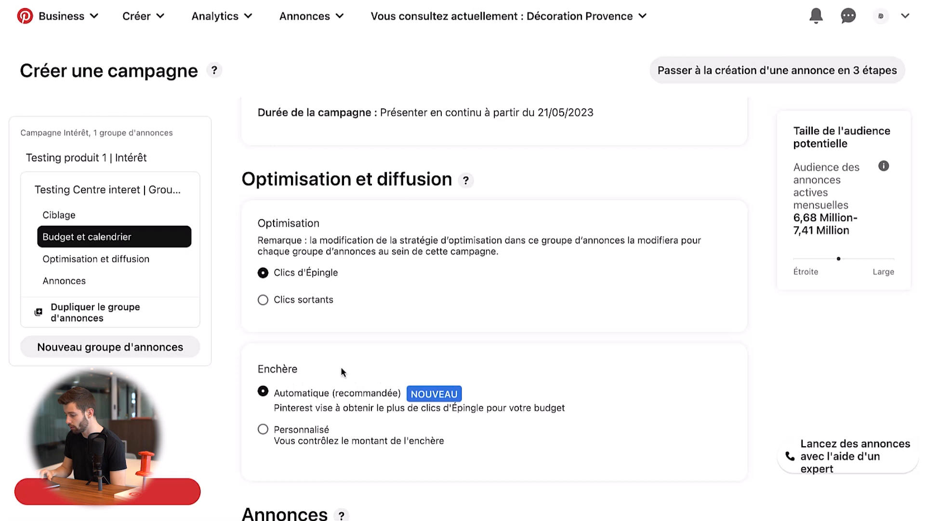
- Open the selection of existing Pins to promote in the ad group's "Annonces" section
scroll(422, 366, "down", 5)
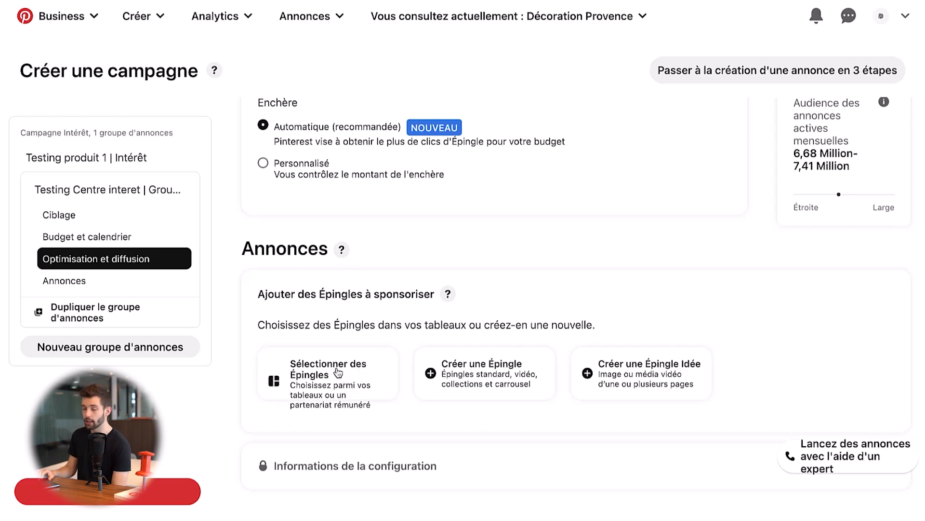
left_click(338, 371)
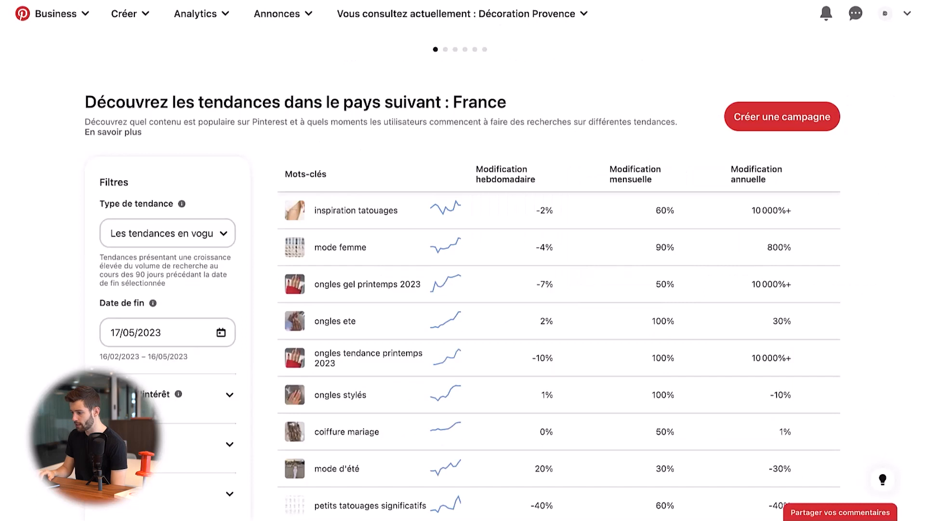
- Open the home feed and browse its Pins to examine how sponsored Pins look among the regular ones
left_click(56, 15)
left_click(66, 71)
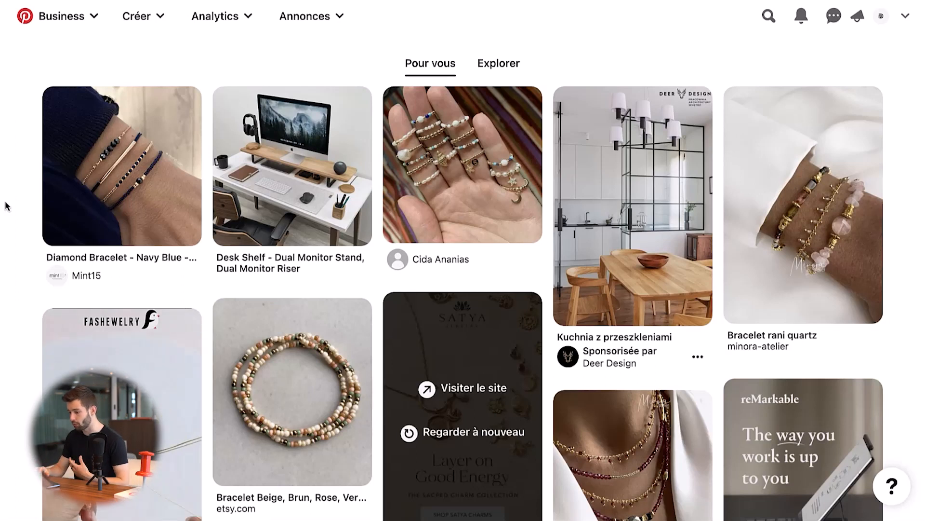
scroll(130, 316, "down", 2)
scroll(29, 332, "down", 5)
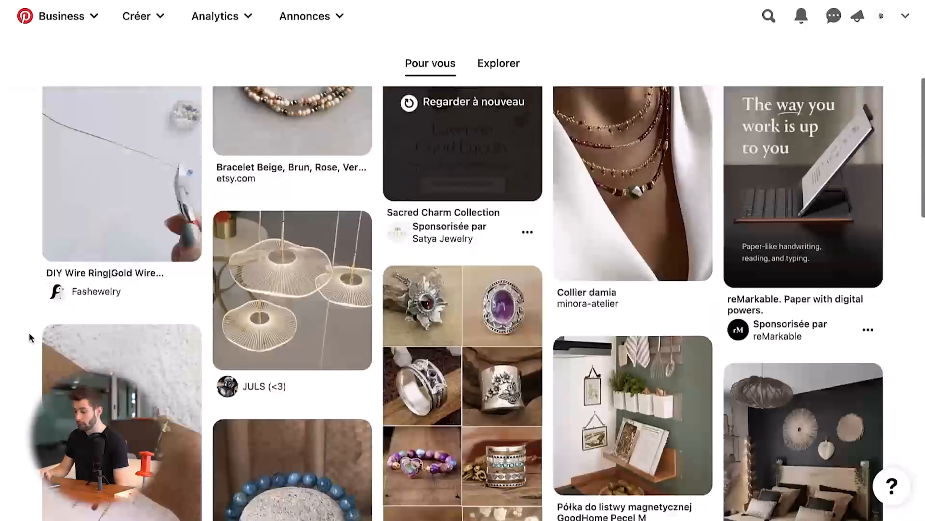
scroll(29, 331, "down", 10)
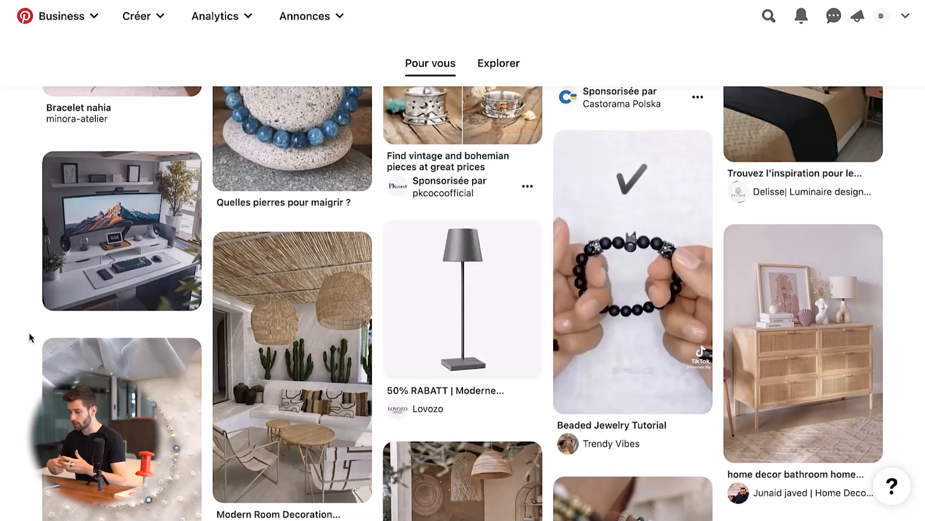
mouse_move(654, 281)
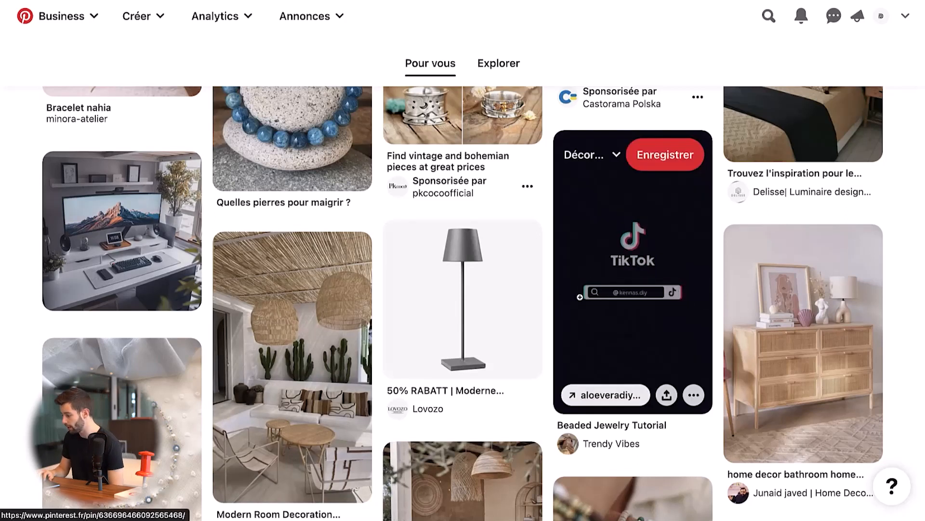
scroll(549, 314, "up", 10)
scroll(549, 314, "down", 5)
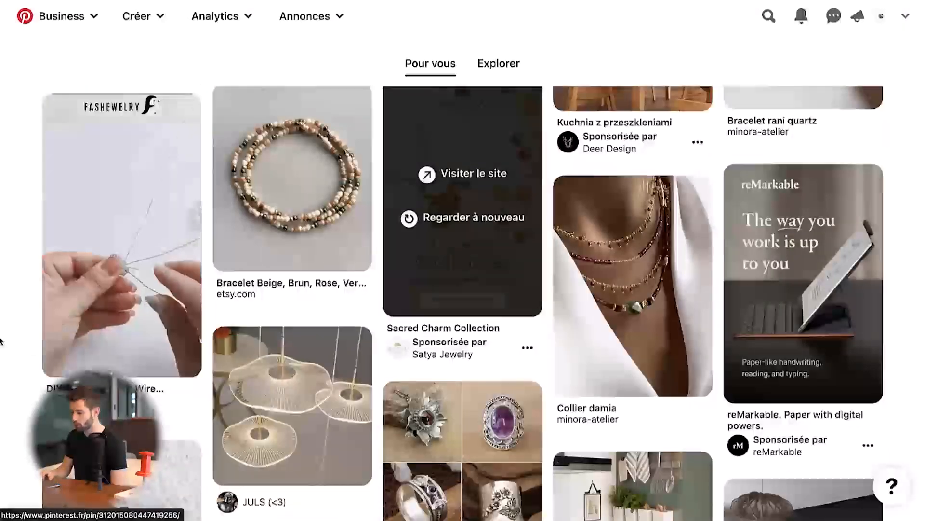
scroll(11, 337, "up", 1)
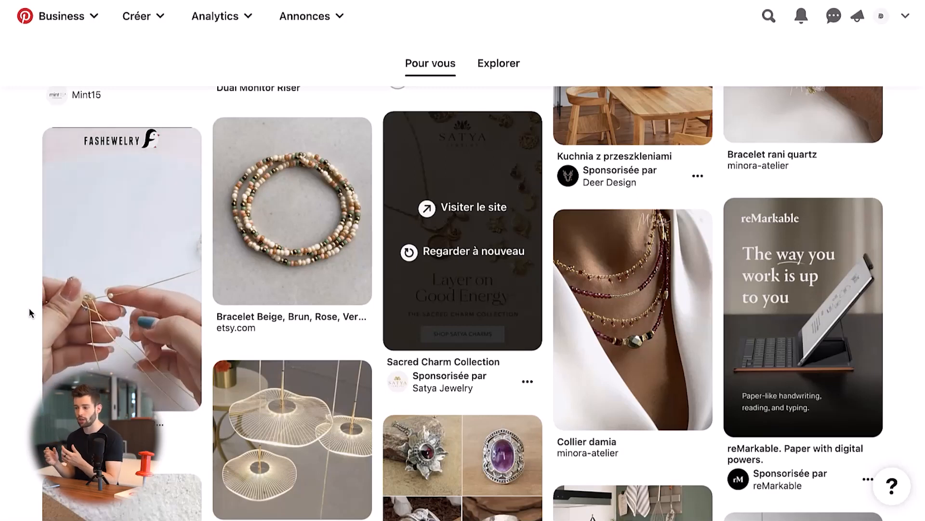
scroll(408, 357, "down", 3)
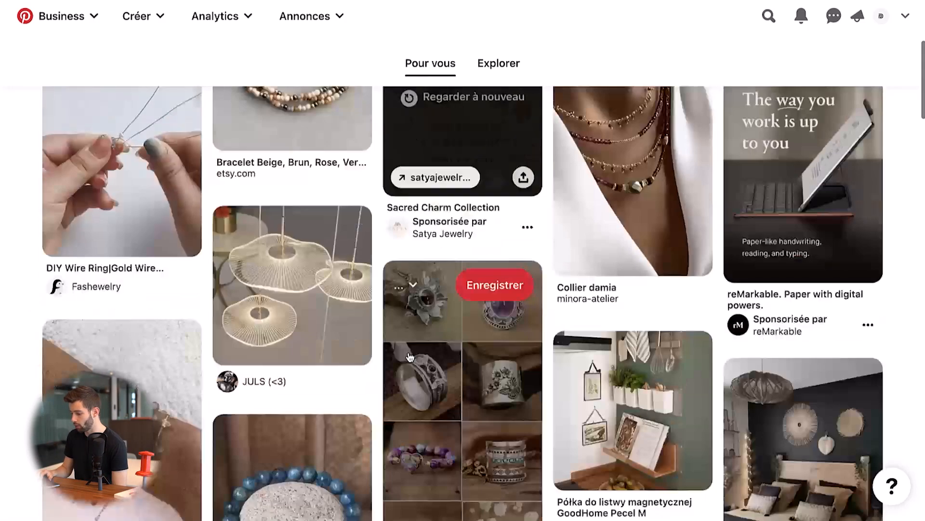
scroll(432, 328, "down", 3)
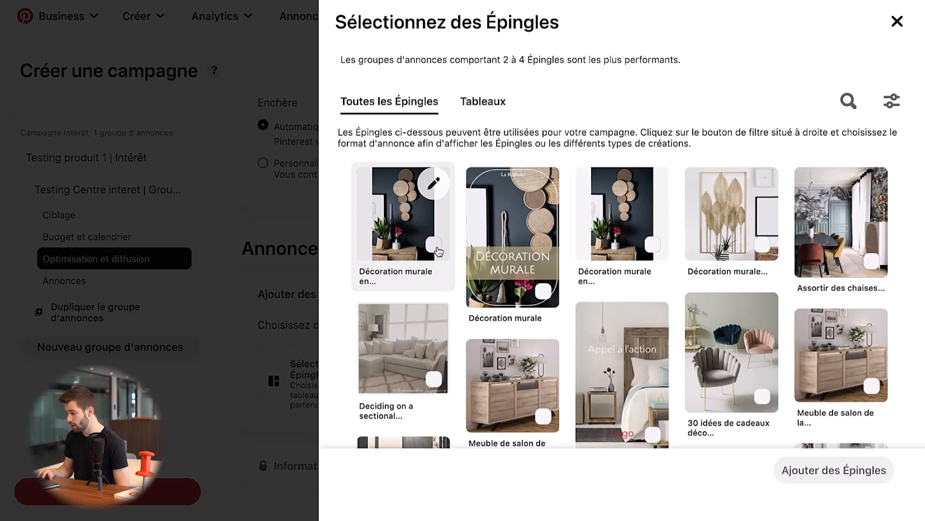
- Add four existing Pins to the ad group: "Décoration murale", "Assortir des chaises...", "Titre" and "Chaises"
left_click(504, 246)
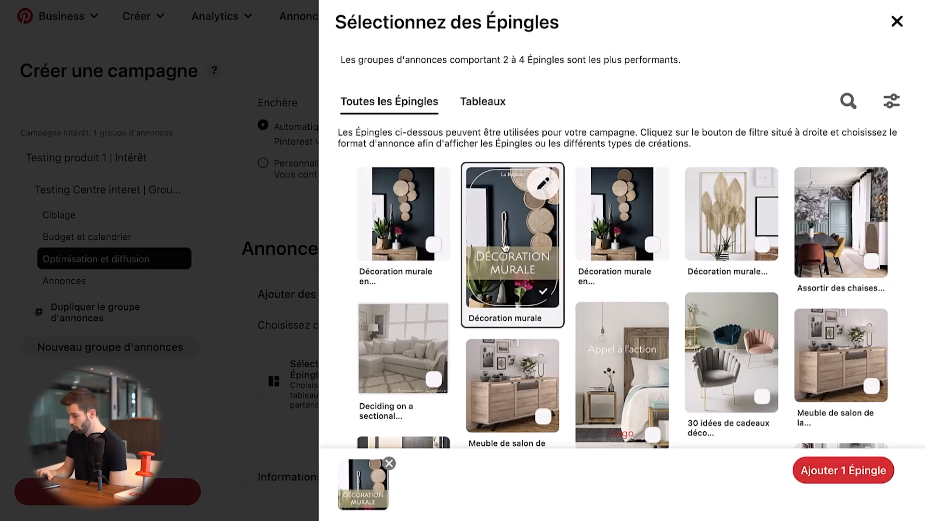
left_click(841, 221)
scroll(795, 250, "down", 1)
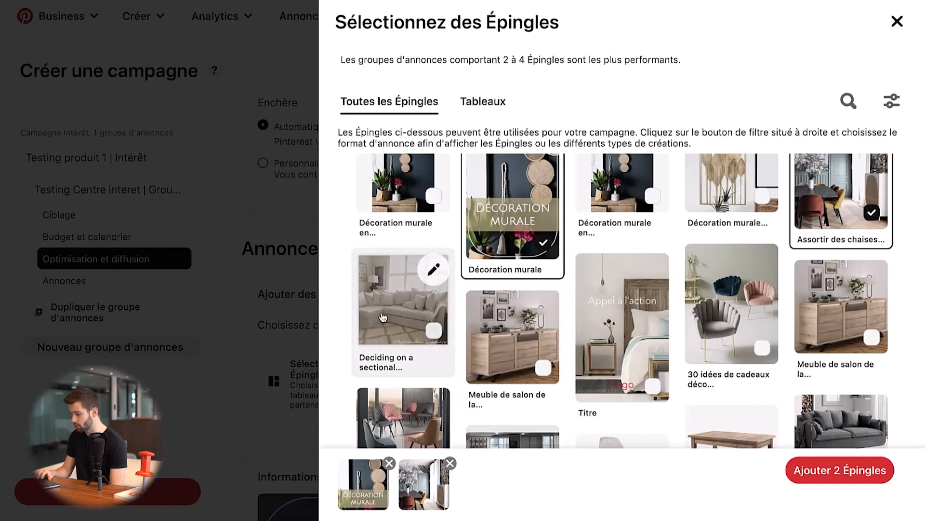
scroll(513, 328, "up", 1)
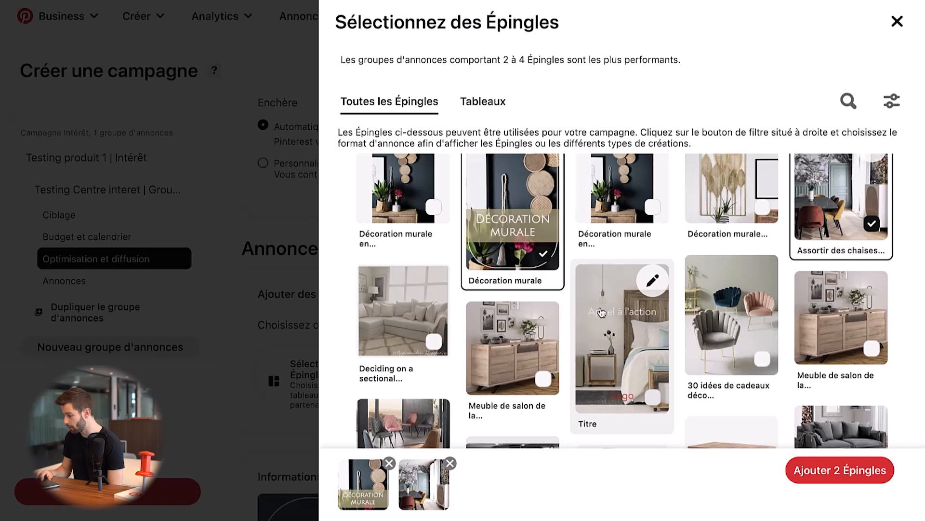
scroll(602, 311, "down", 2)
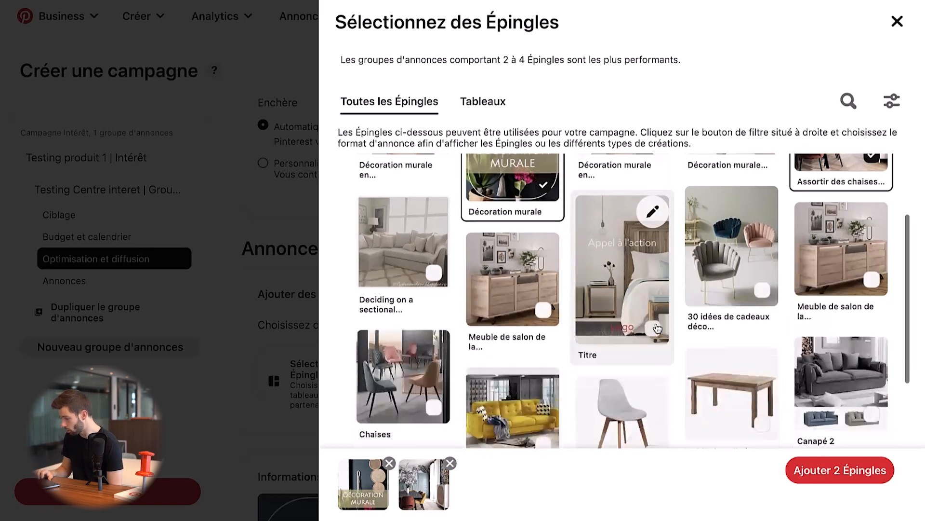
left_click(623, 281)
scroll(627, 289, "down", 1)
left_click(405, 371)
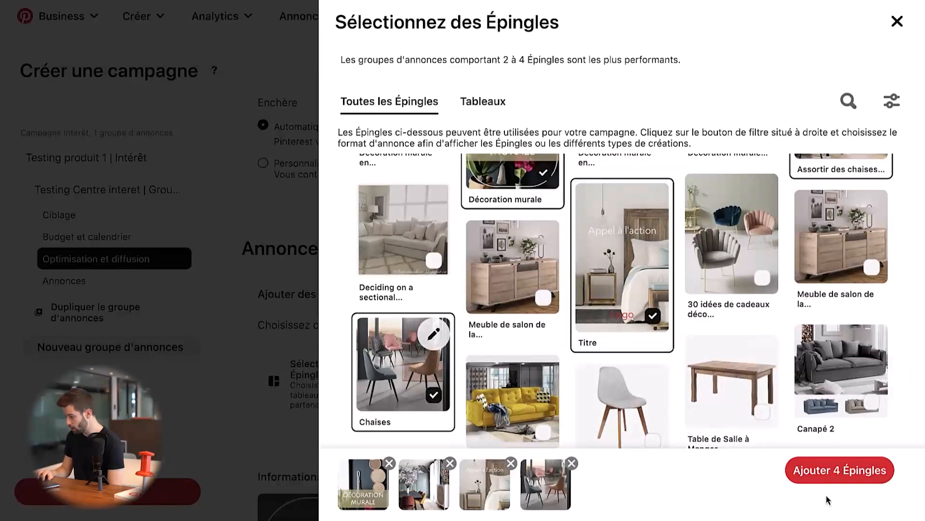
left_click(846, 471)
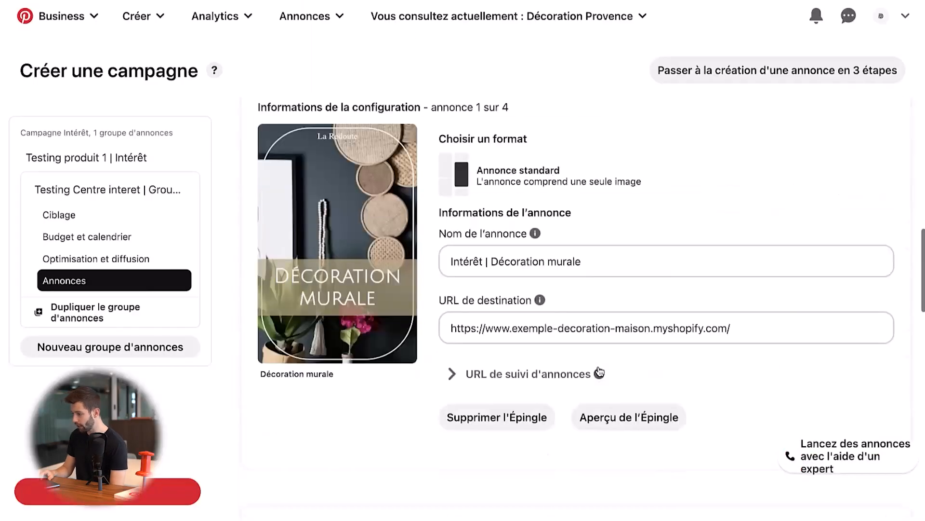
- Open the destination URL of the "Décoration murale" ad for editing
left_click(563, 349)
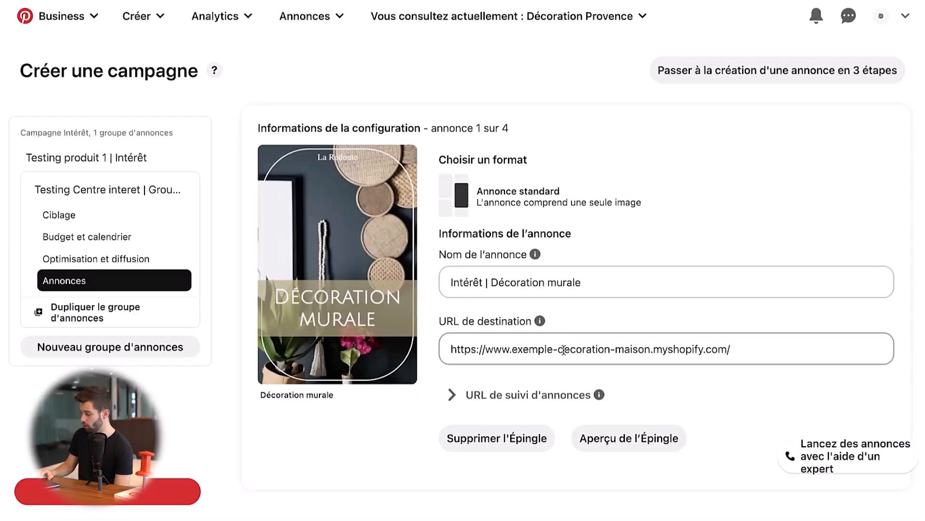